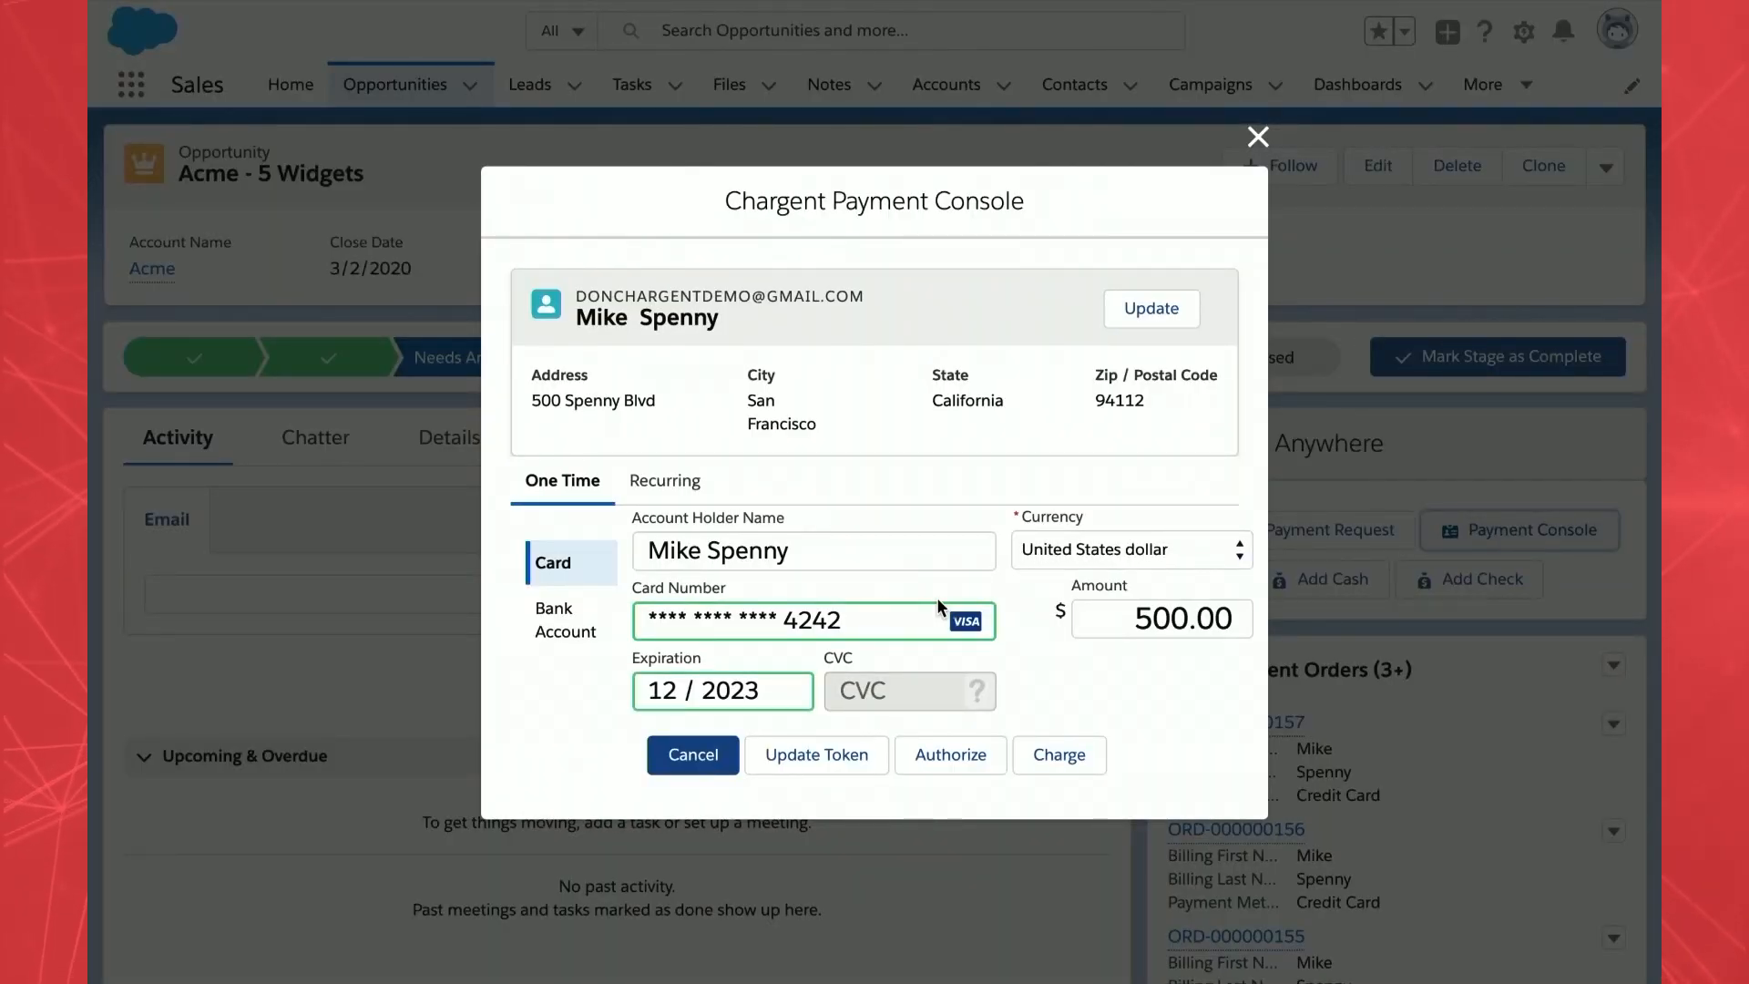
# - Stop the customer's existing $22 recurring payment and reopen the Payment Console from the opportunity details
pyautogui.click(671, 488)
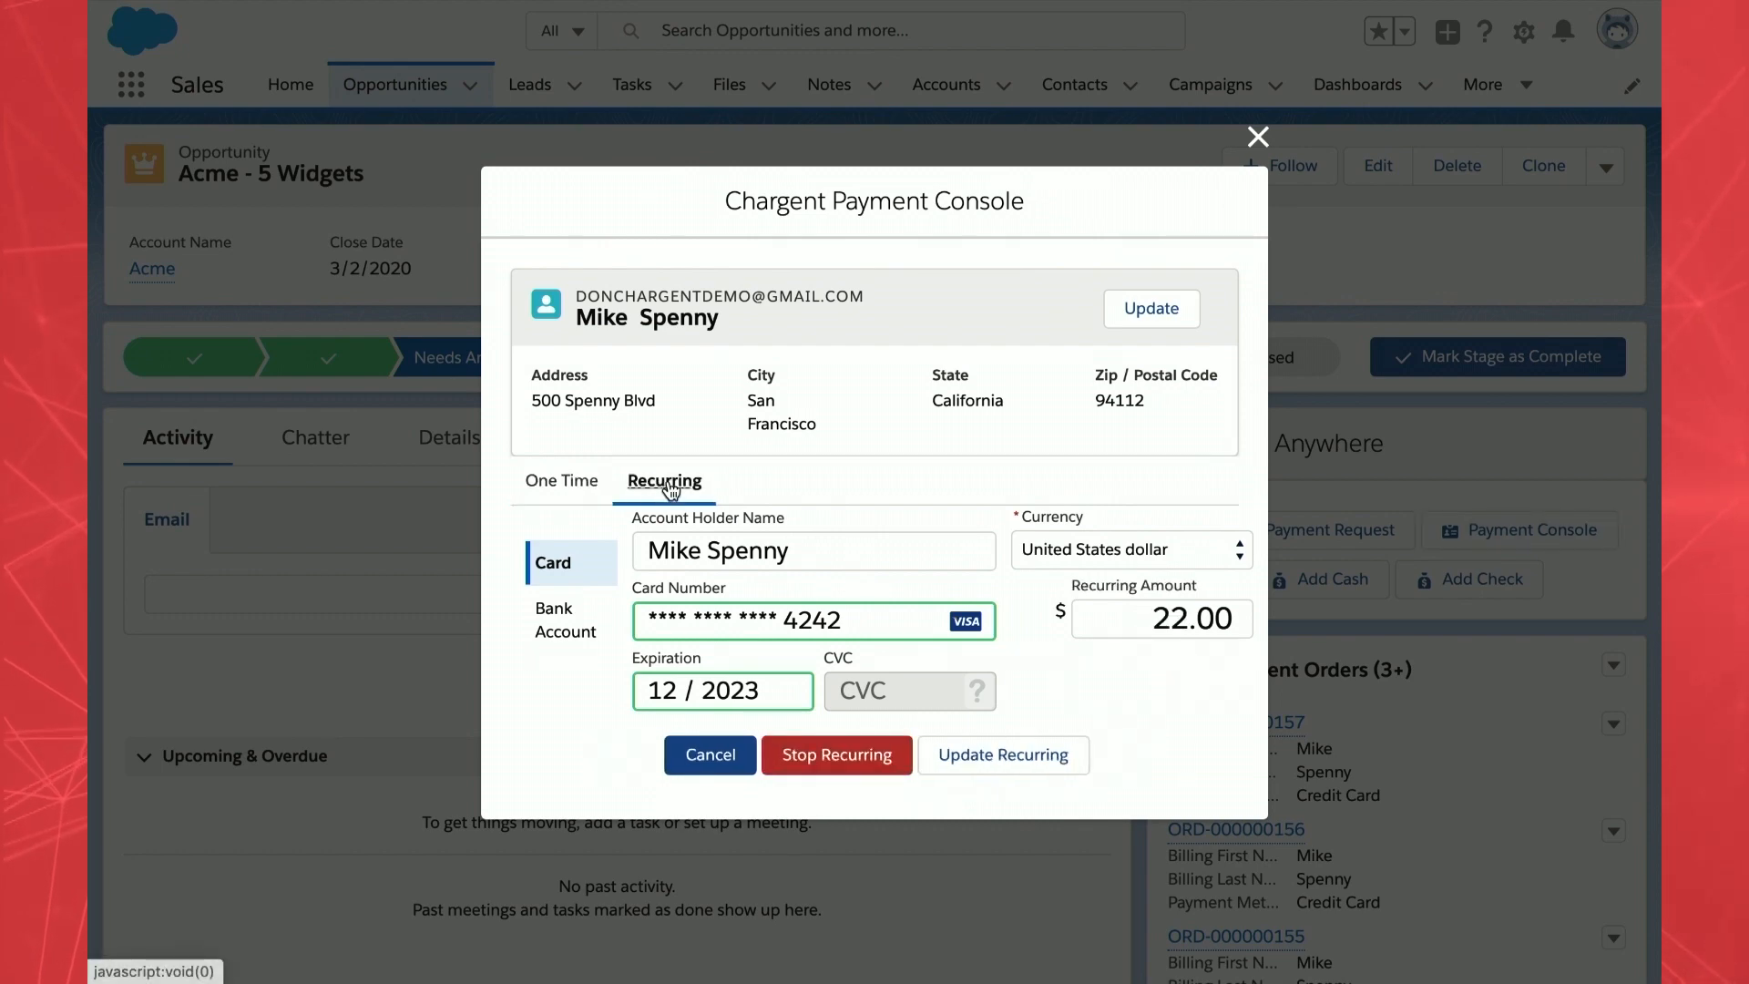
pyautogui.click(848, 770)
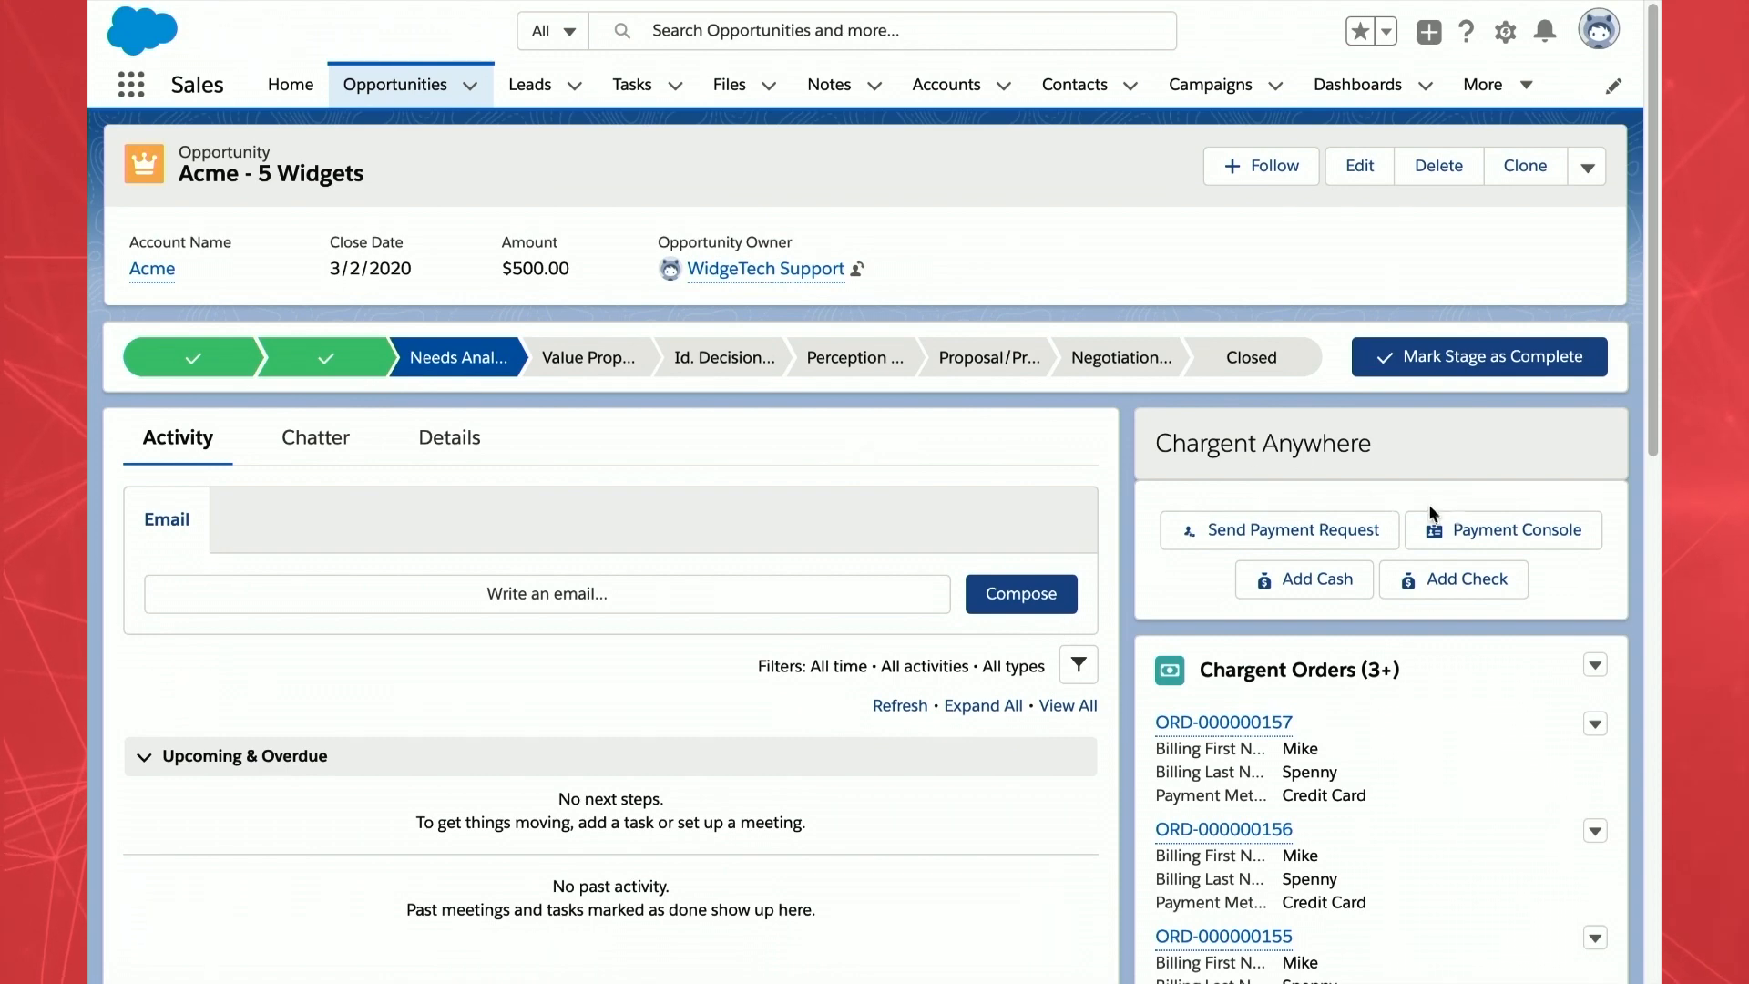
pyautogui.click(430, 463)
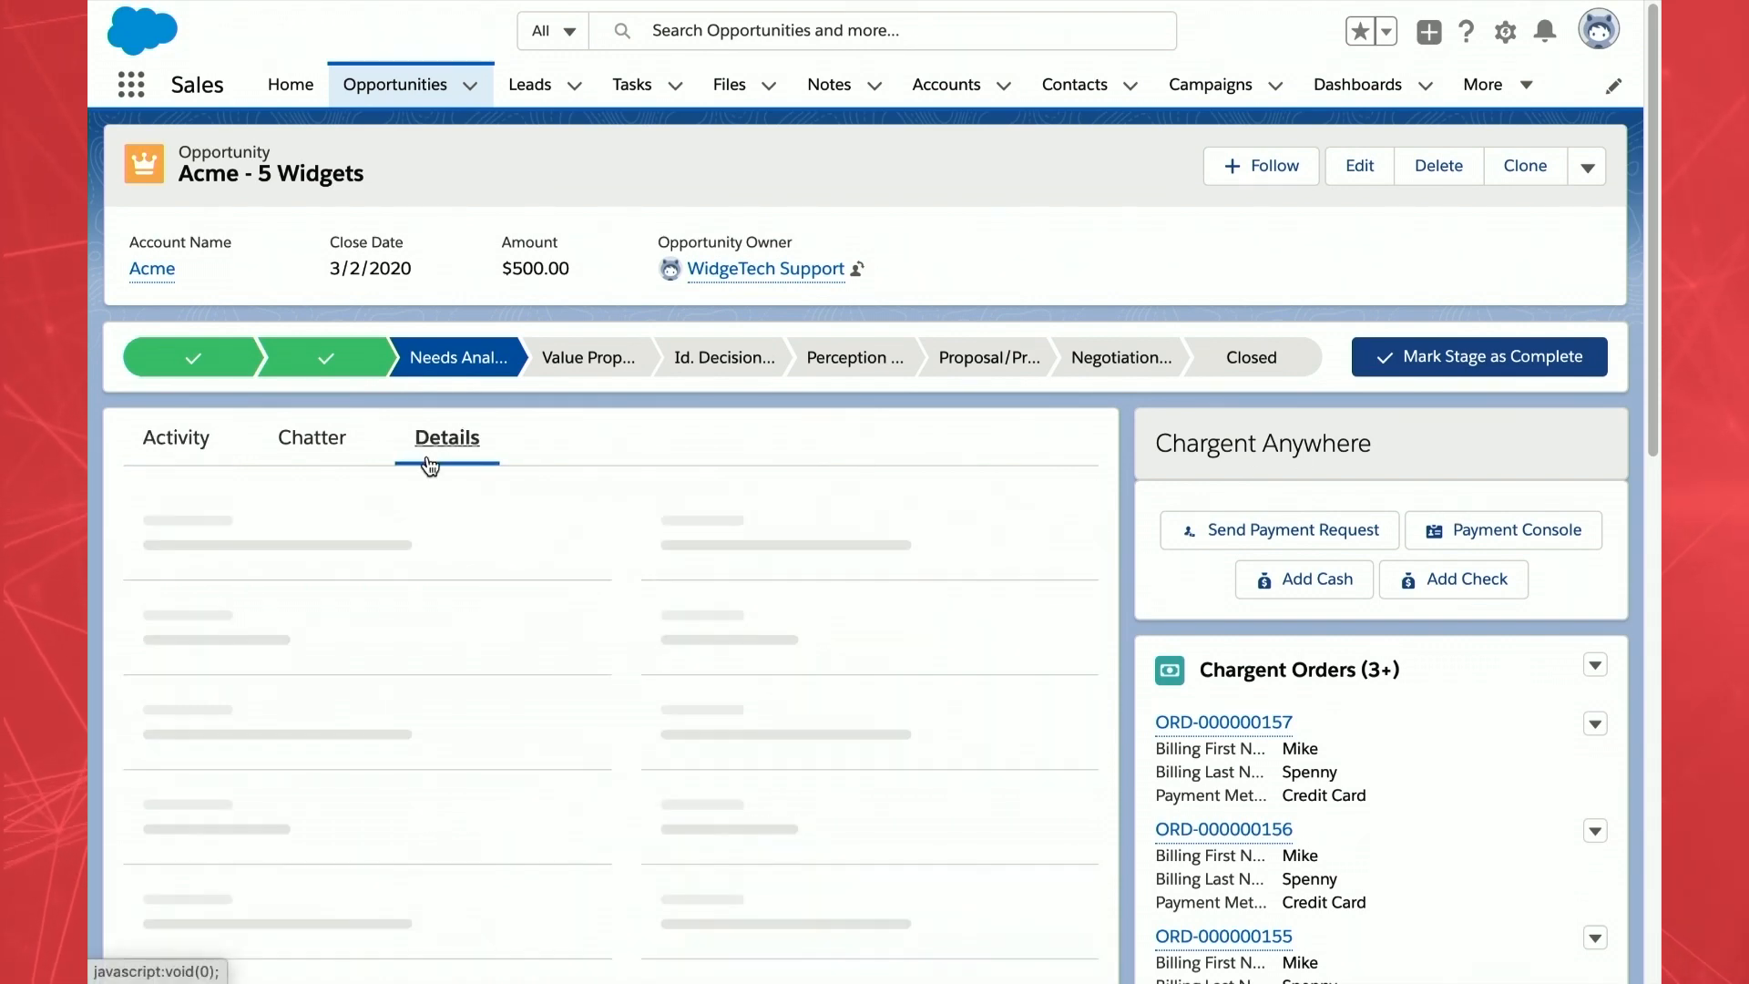
pyautogui.click(1565, 544)
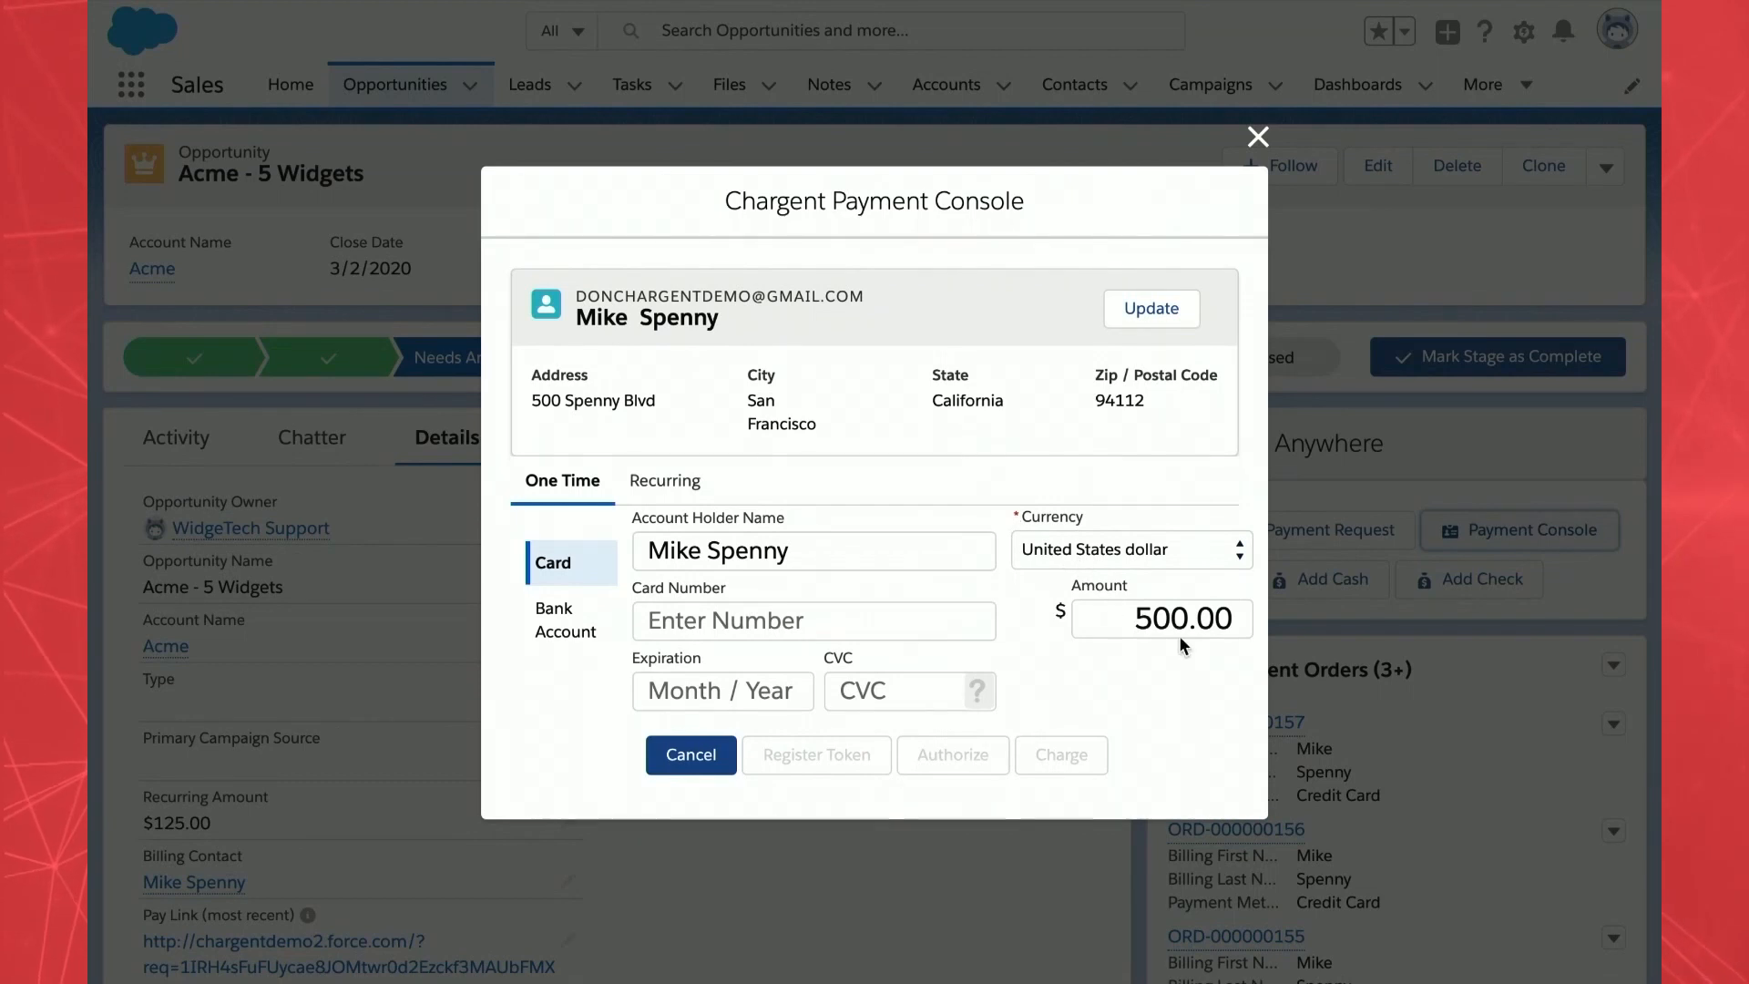
# - Set the amount to 149 and enter the new Visa card number with expiry 12/29
pyautogui.tripleClick(1189, 616)
pyautogui.write('149')
pyautogui.click(725, 598)
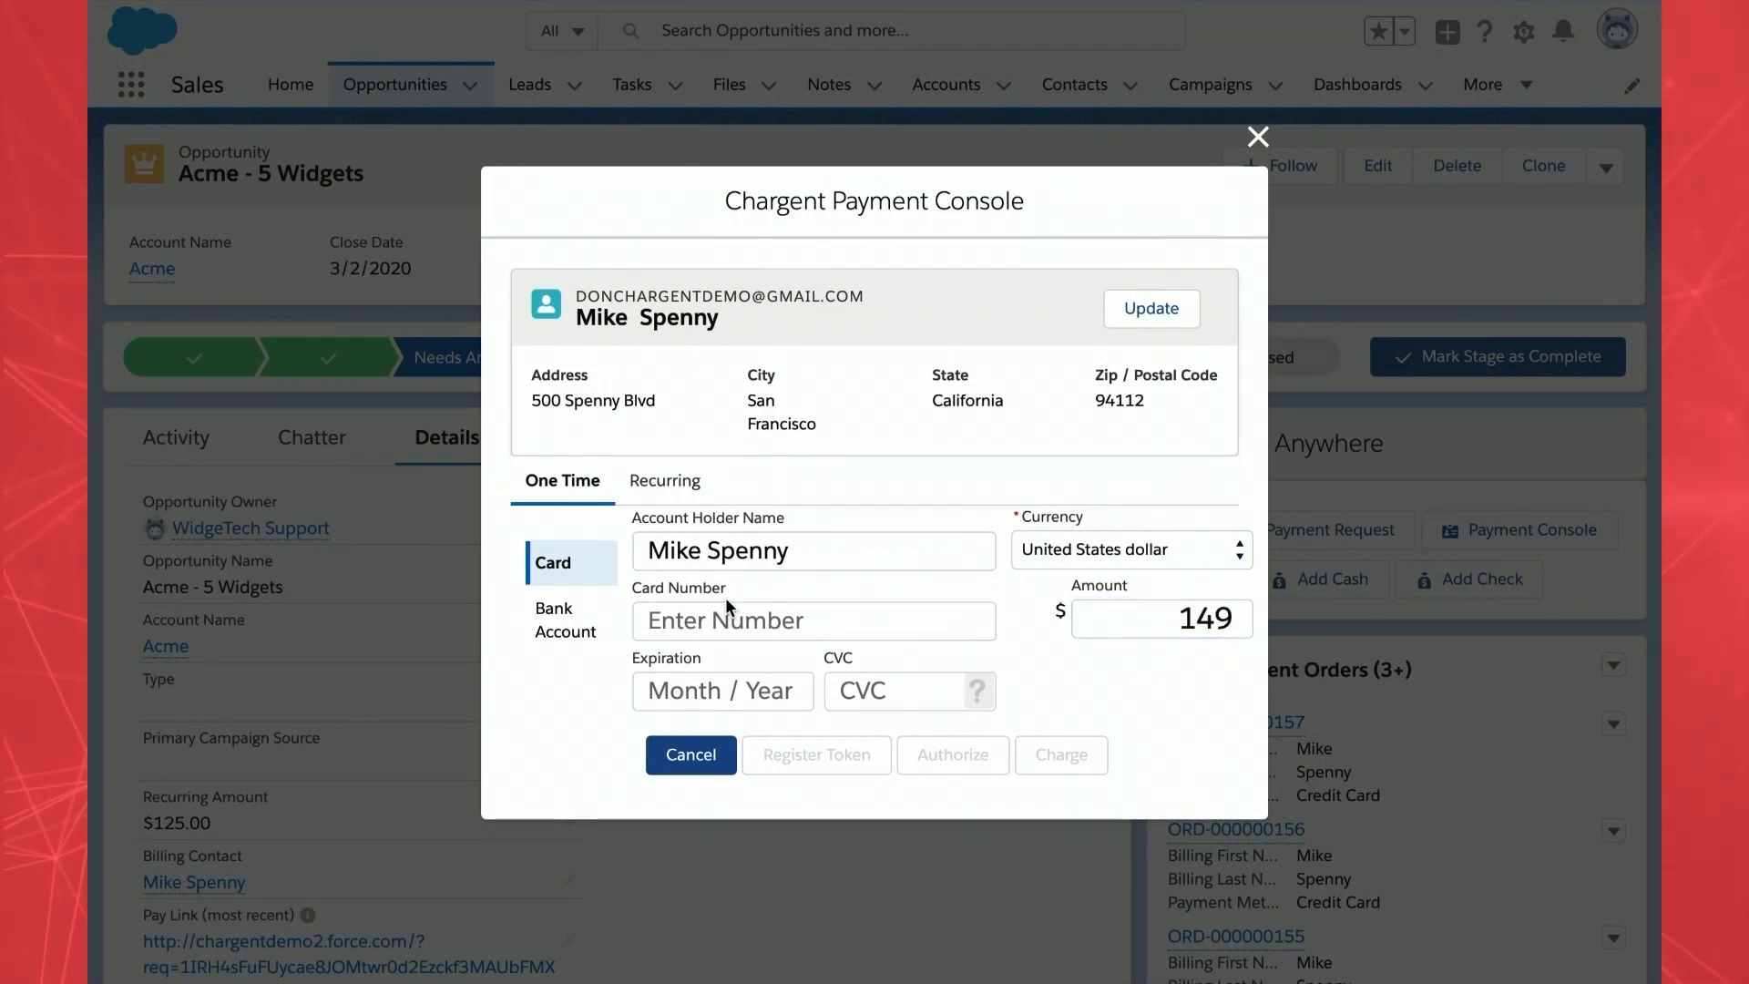
pyautogui.click(726, 606)
pyautogui.write('4111 1111 1111 1111')
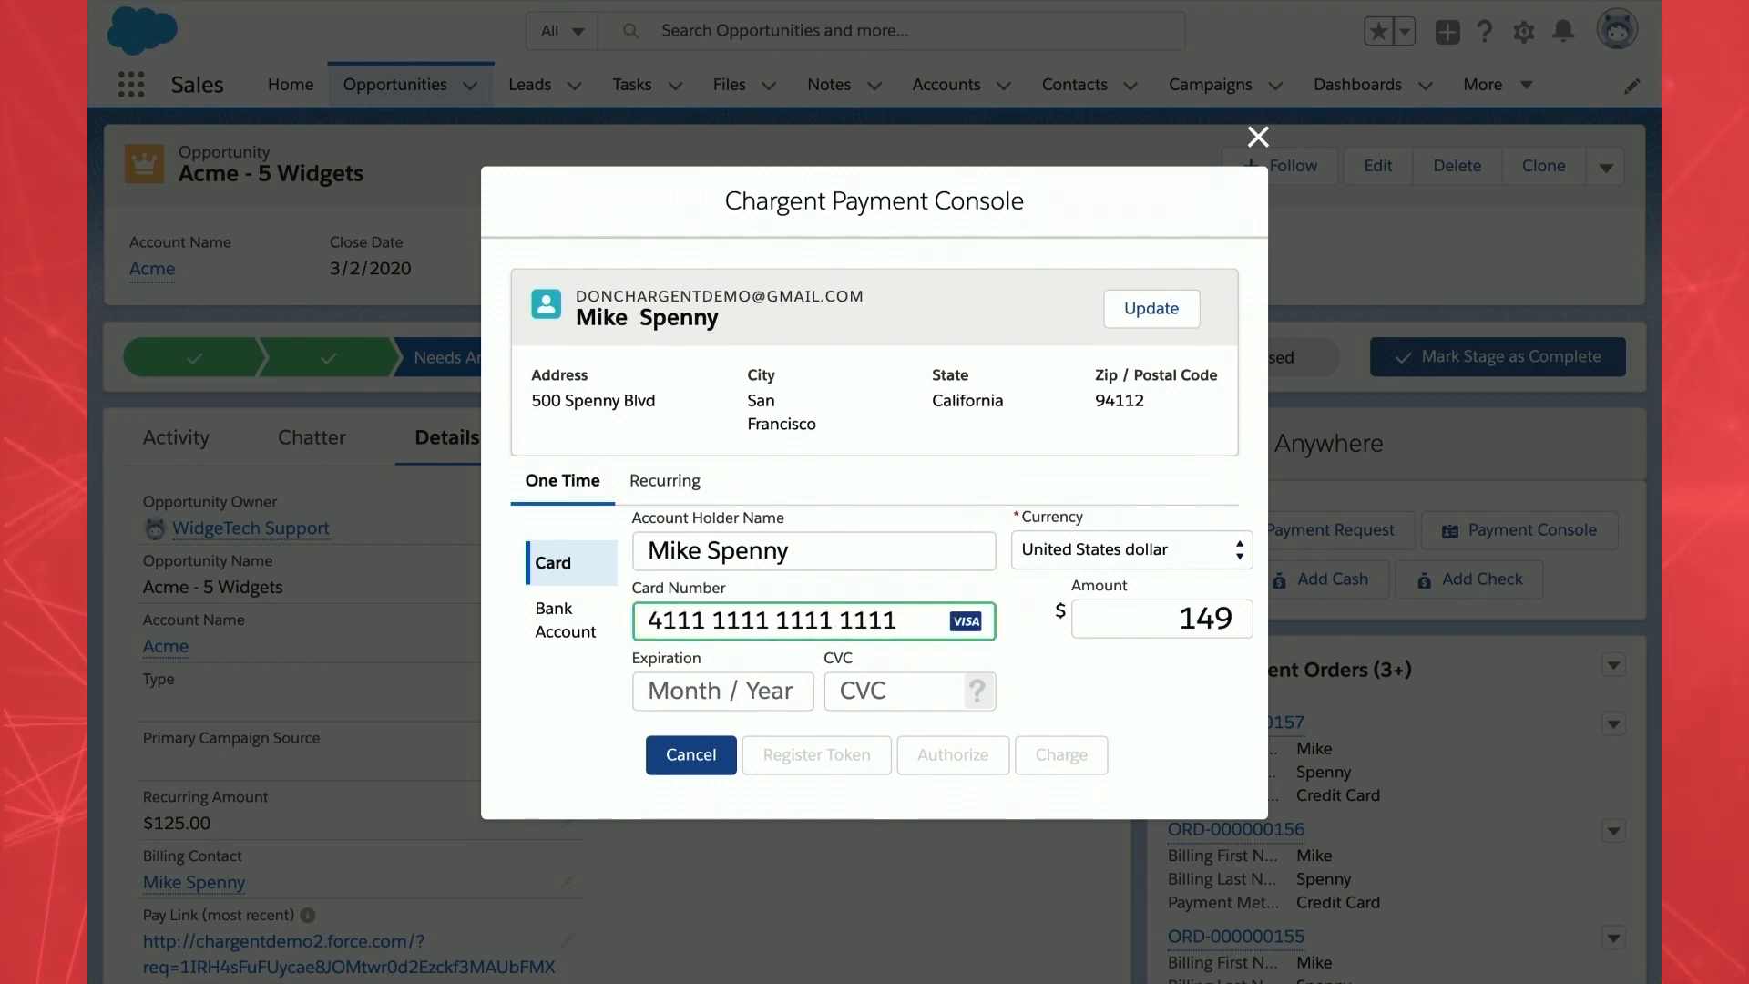
pyautogui.press('Tab')
pyautogui.write('1229')
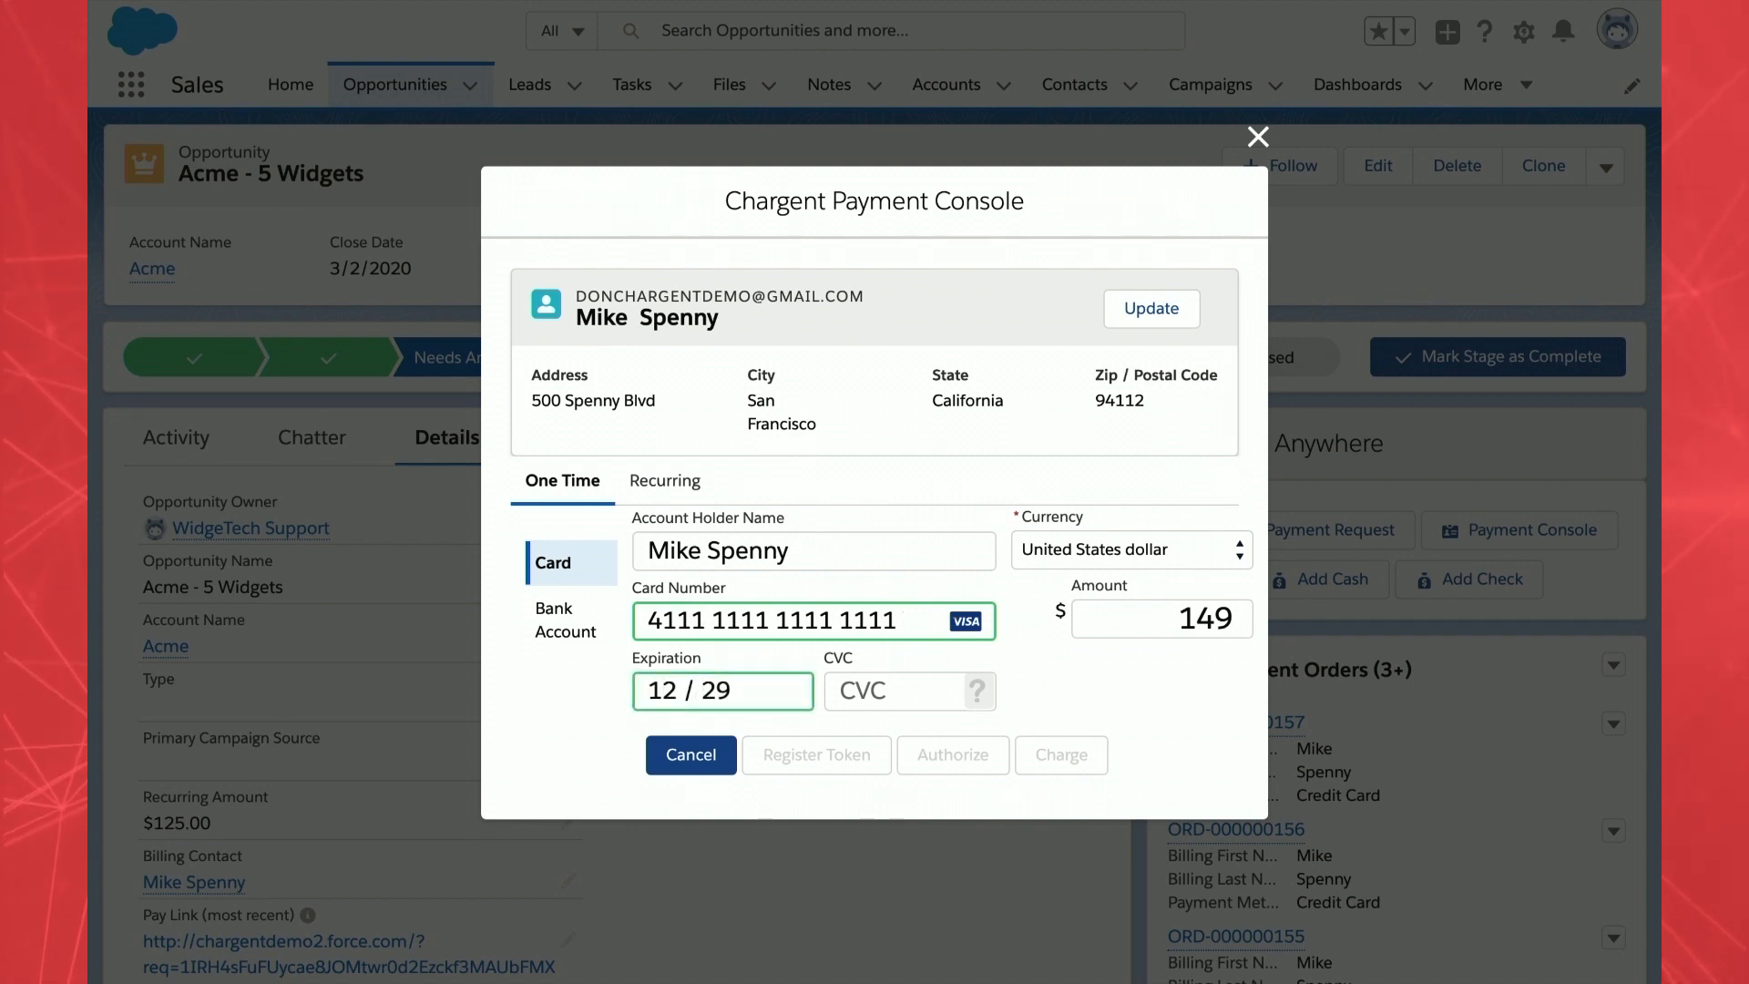
# - Fill in the card security code and submit the one-time $149 charge
pyautogui.click(664, 490)
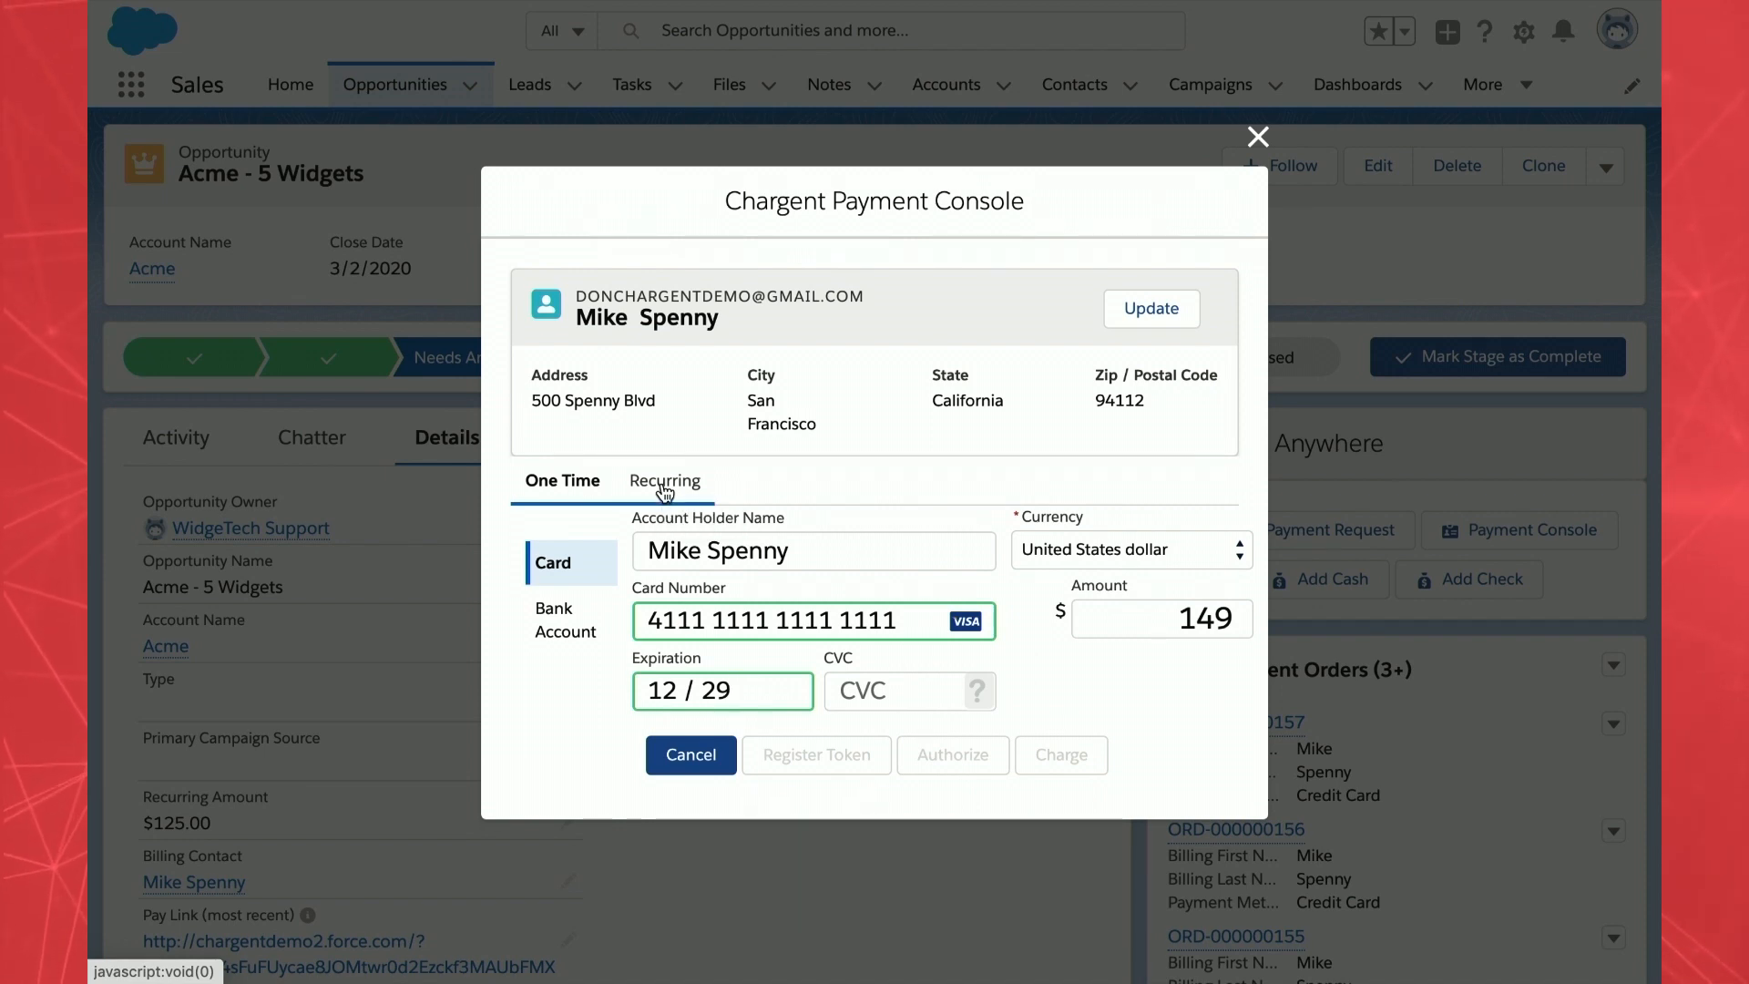
pyautogui.click(558, 482)
pyautogui.click(1189, 618)
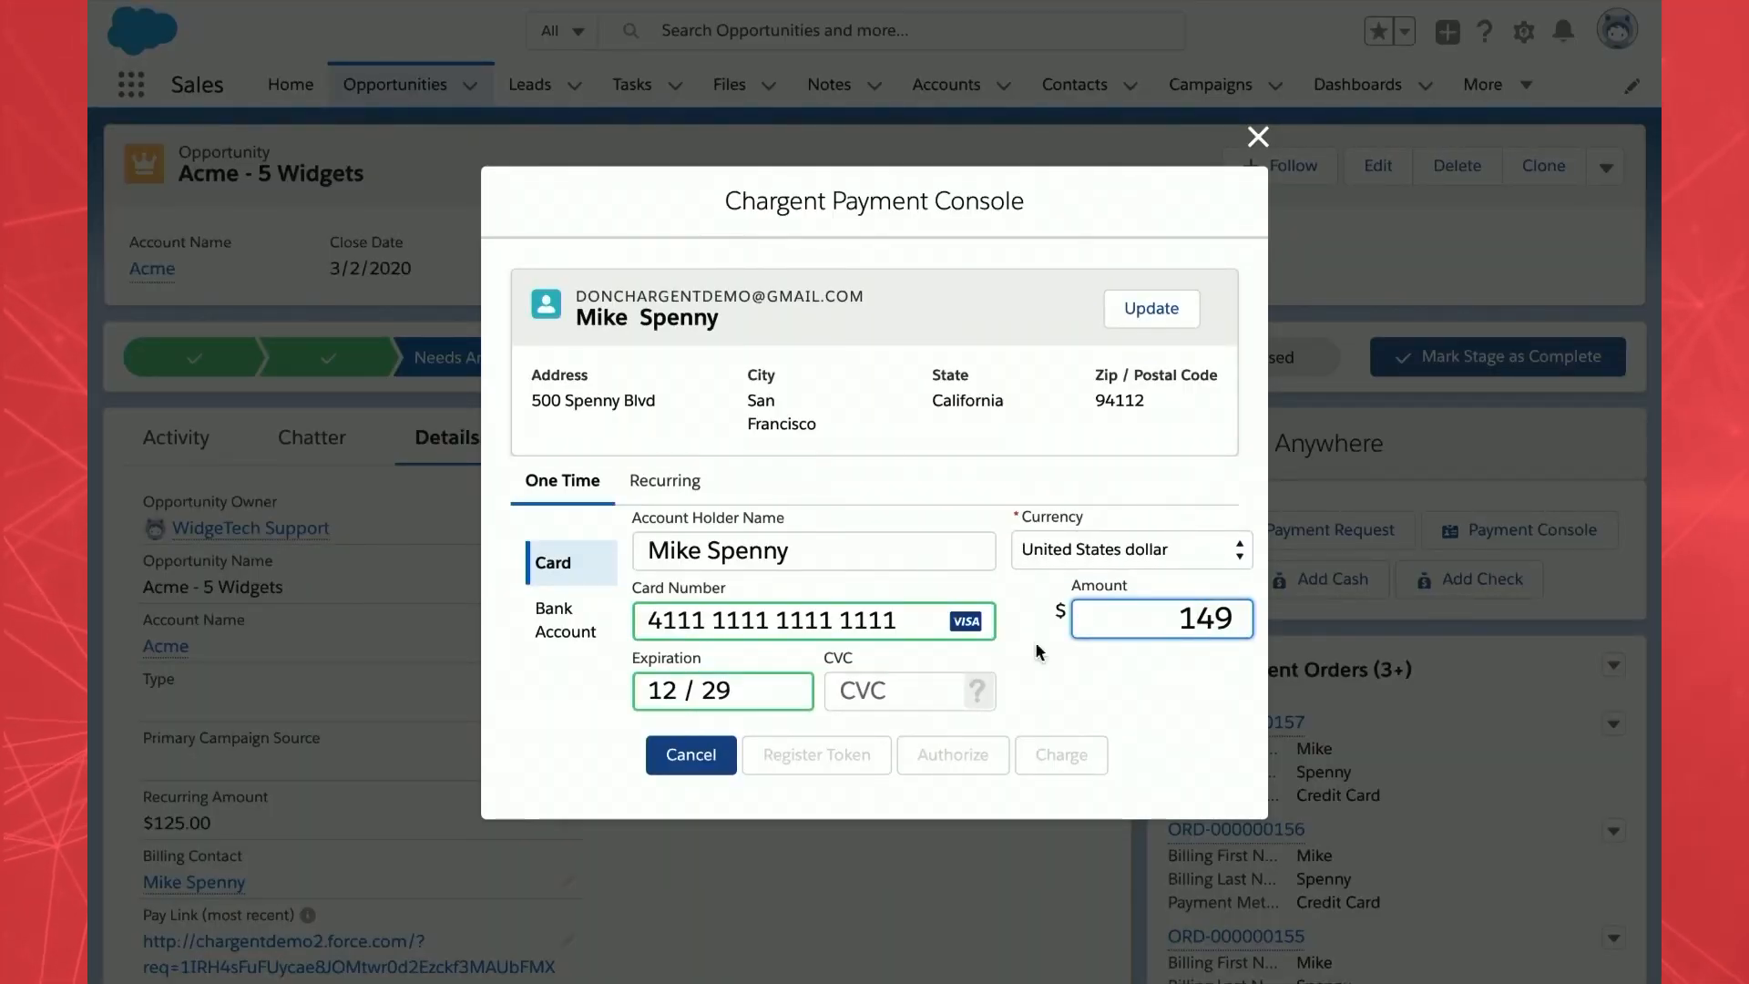
pyautogui.click(956, 685)
pyautogui.write('123')
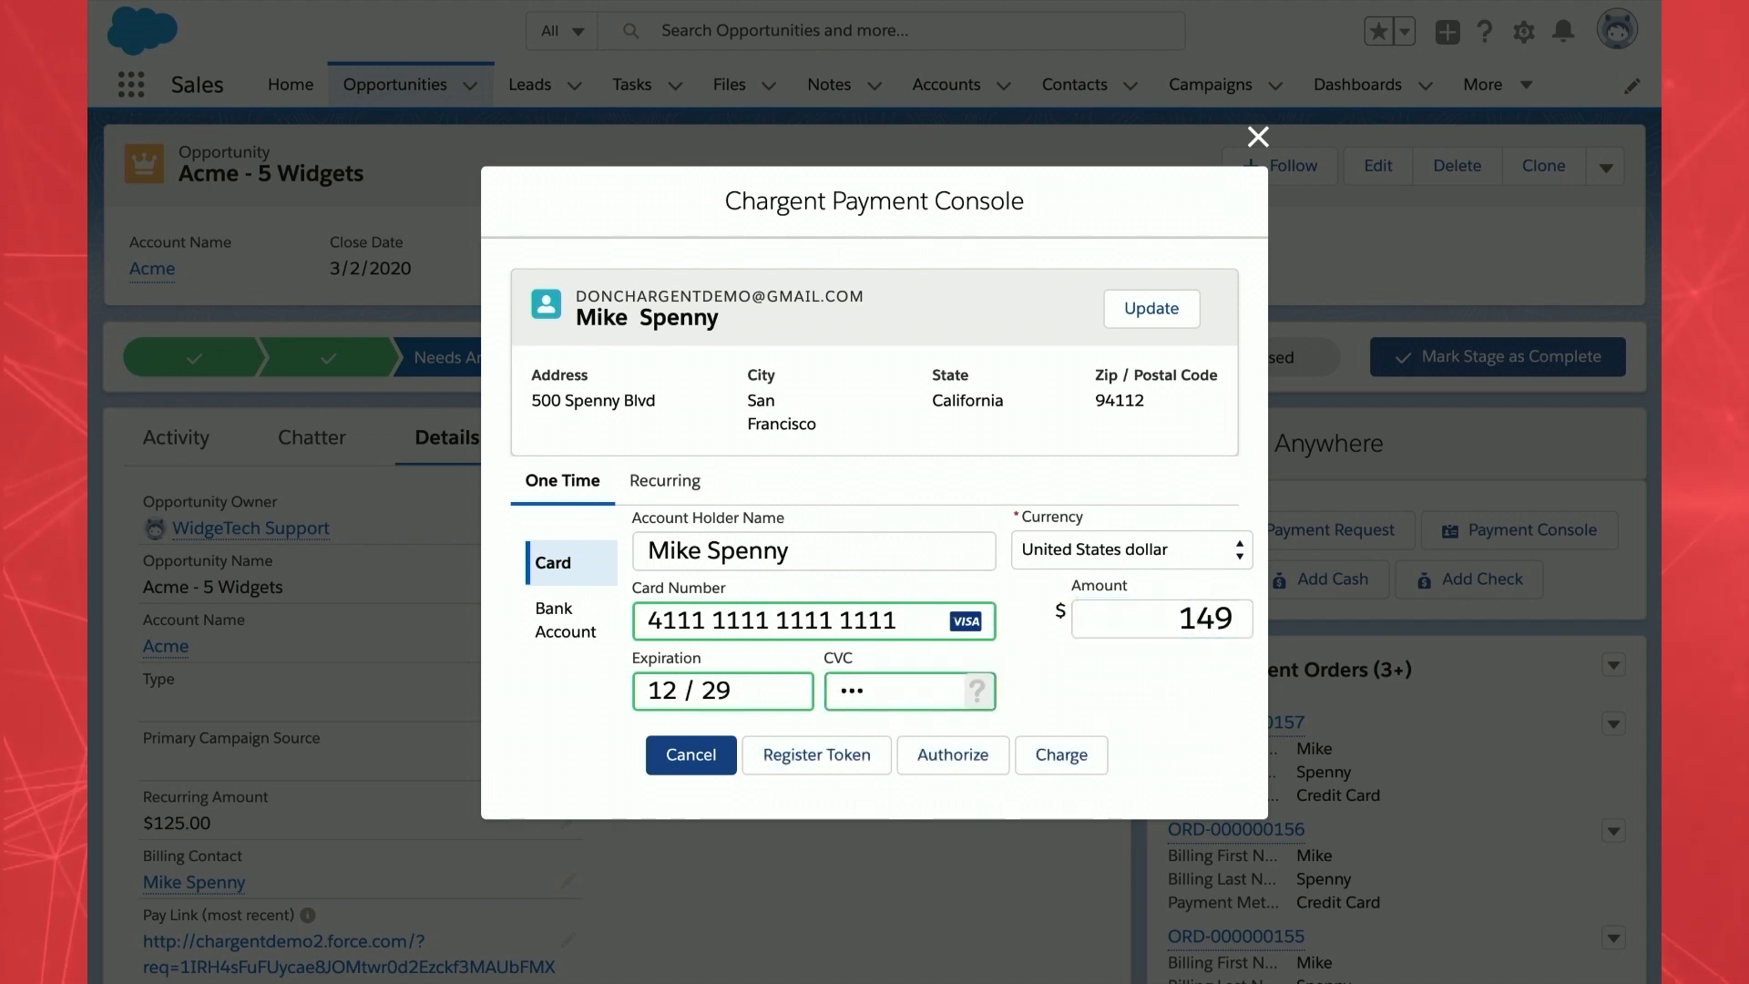
pyautogui.click(1077, 758)
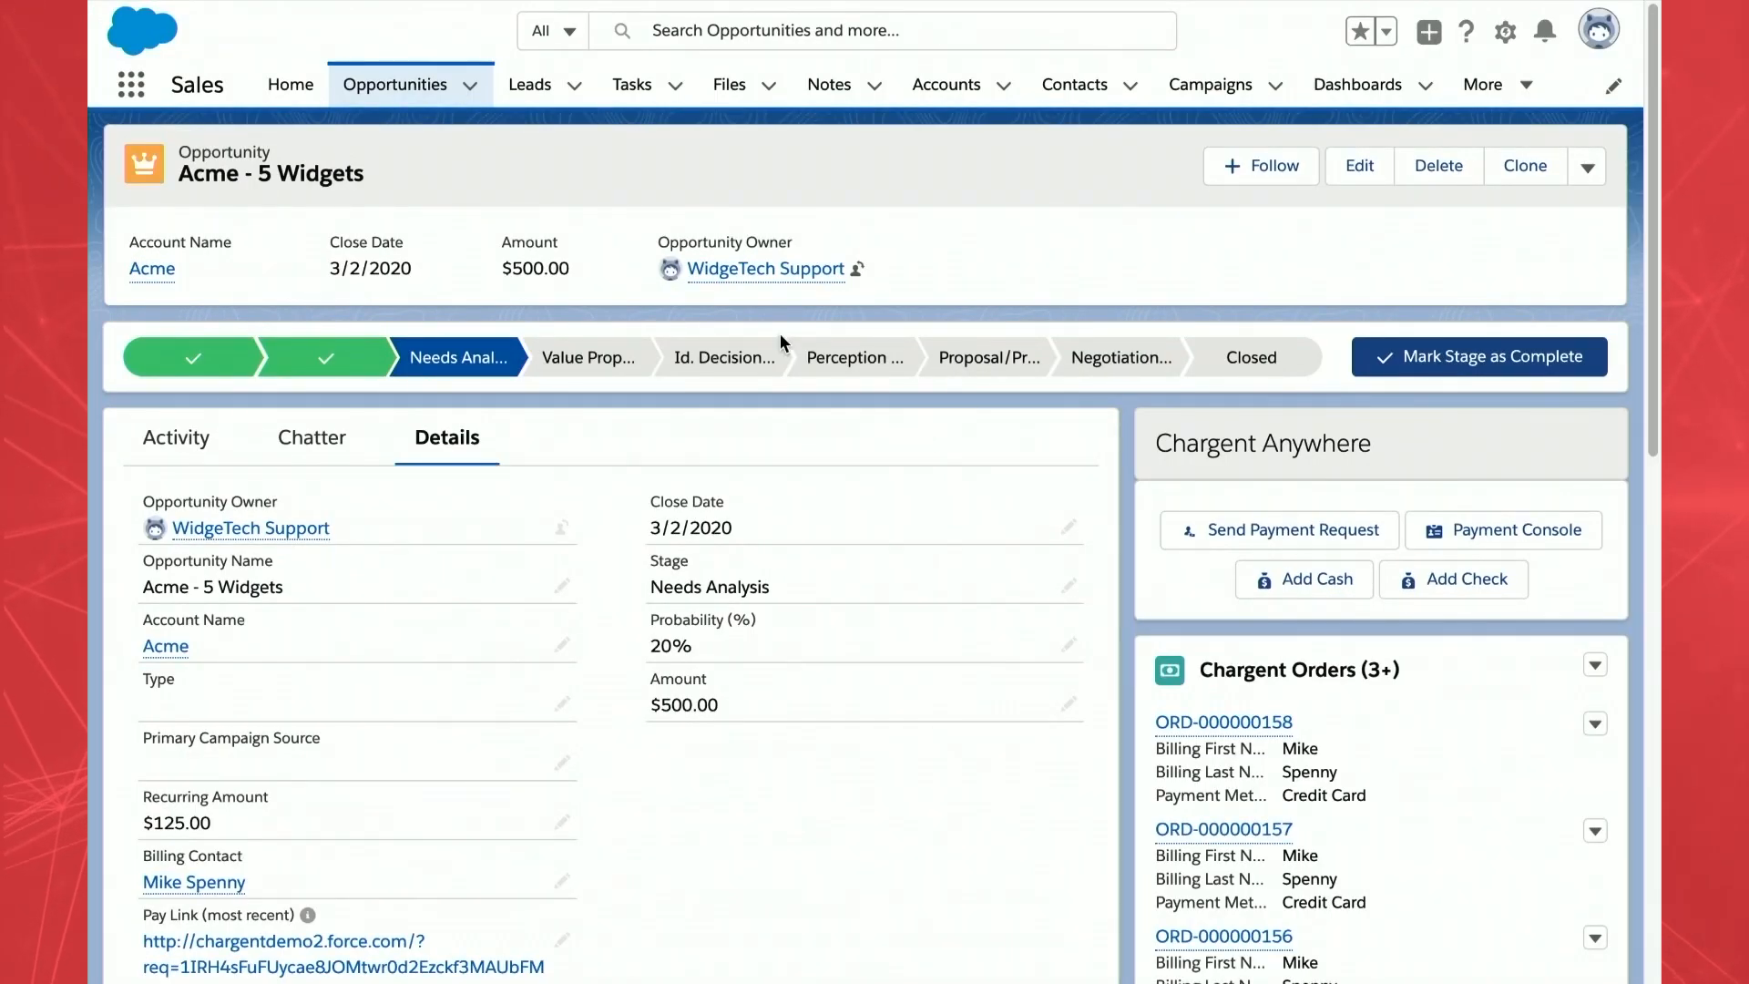
# - Open order ORD-000000158, review it, then open its $149 transaction TRX-000000531
pyautogui.click(1215, 723)
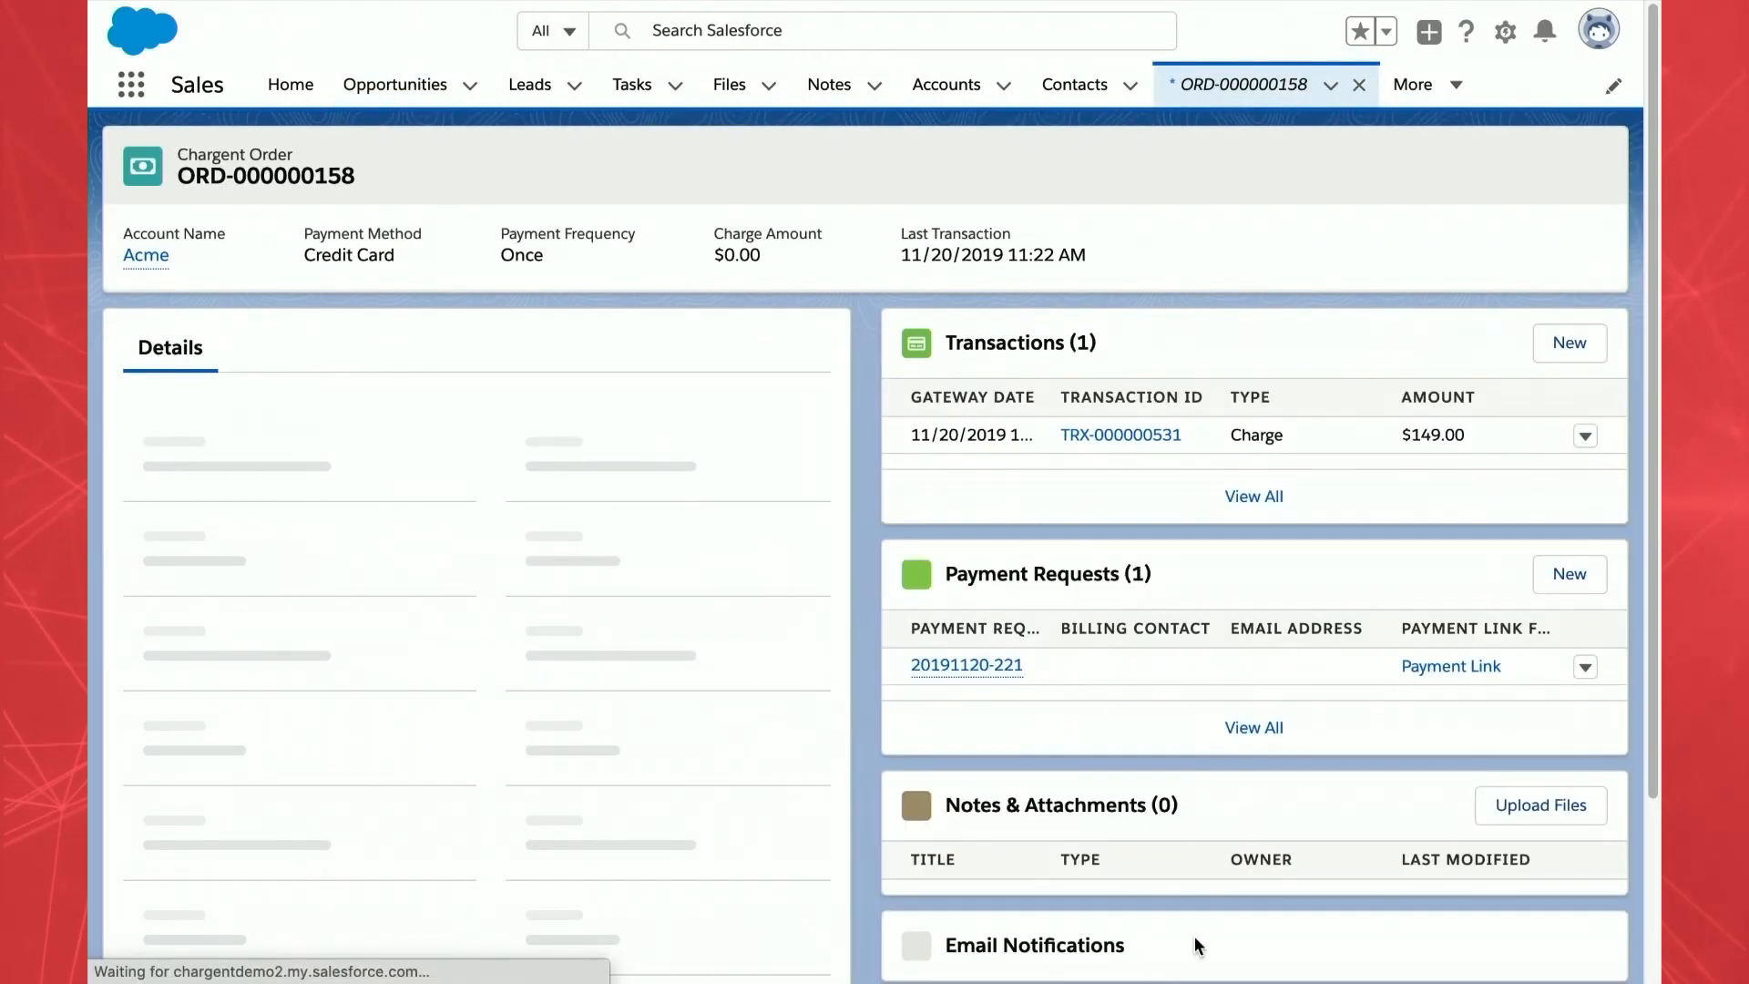
pyautogui.scroll(-2, 683, 724)
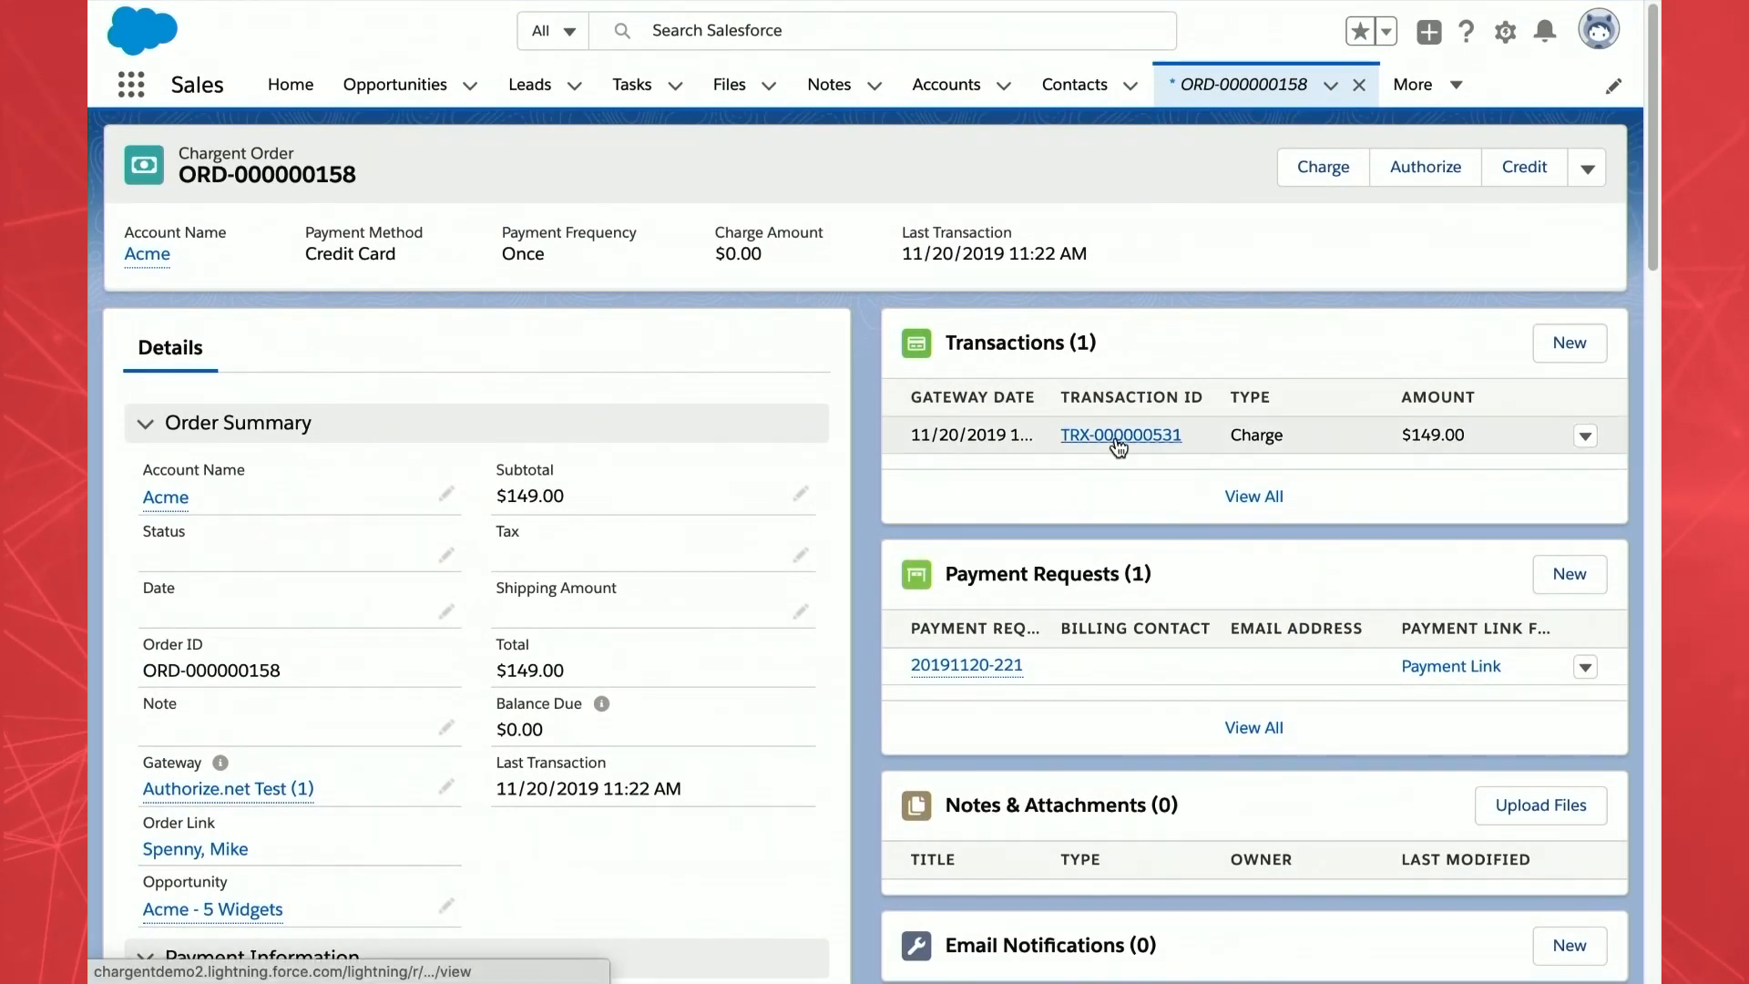
pyautogui.click(1118, 439)
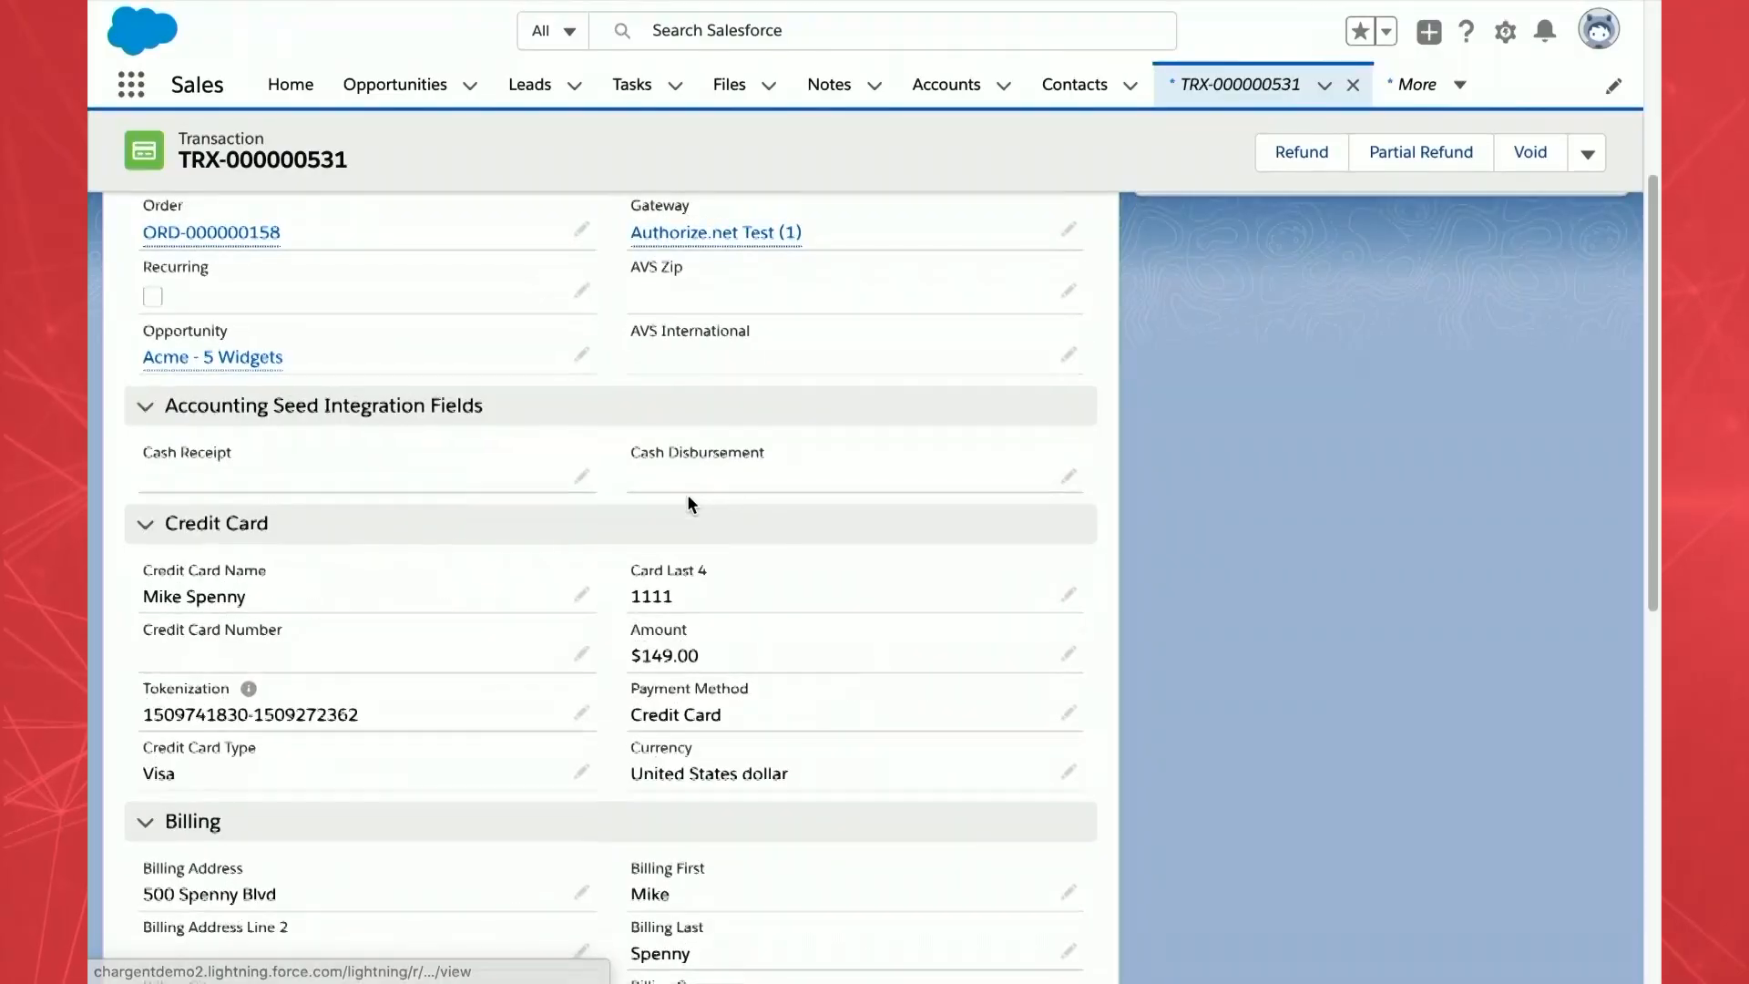
pyautogui.scroll(-2, 686, 494)
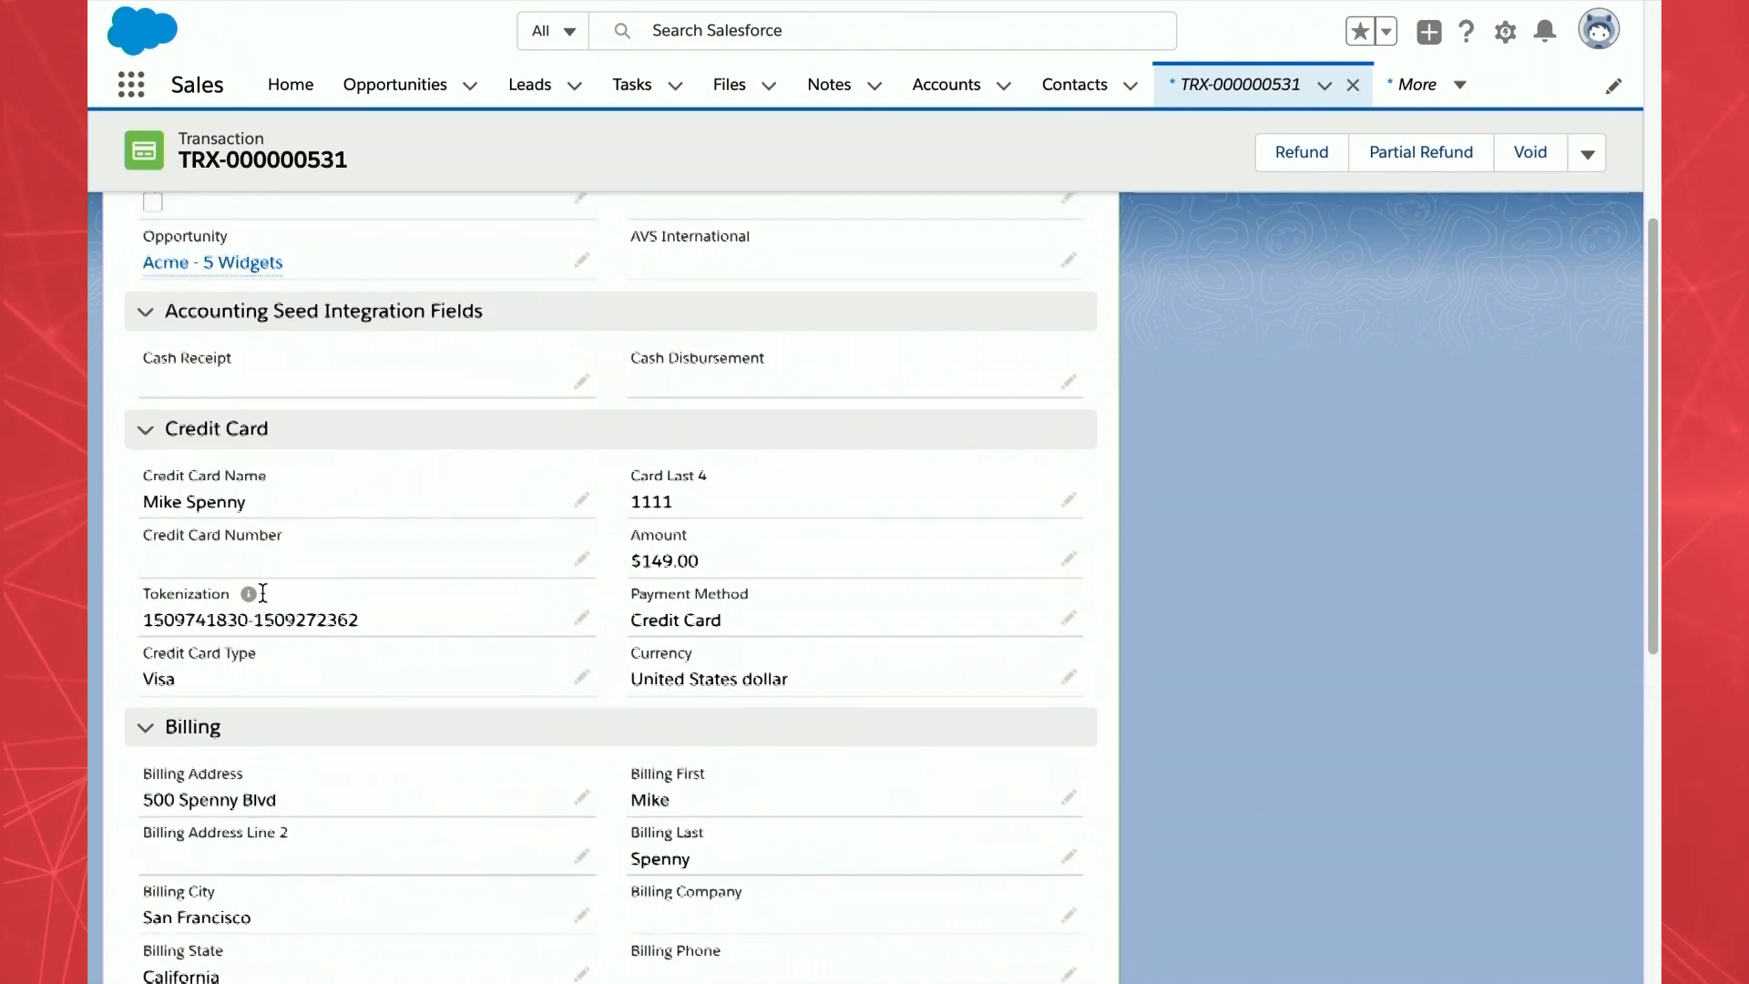
pyautogui.scroll(6, 219, 383)
pyautogui.click(193, 253)
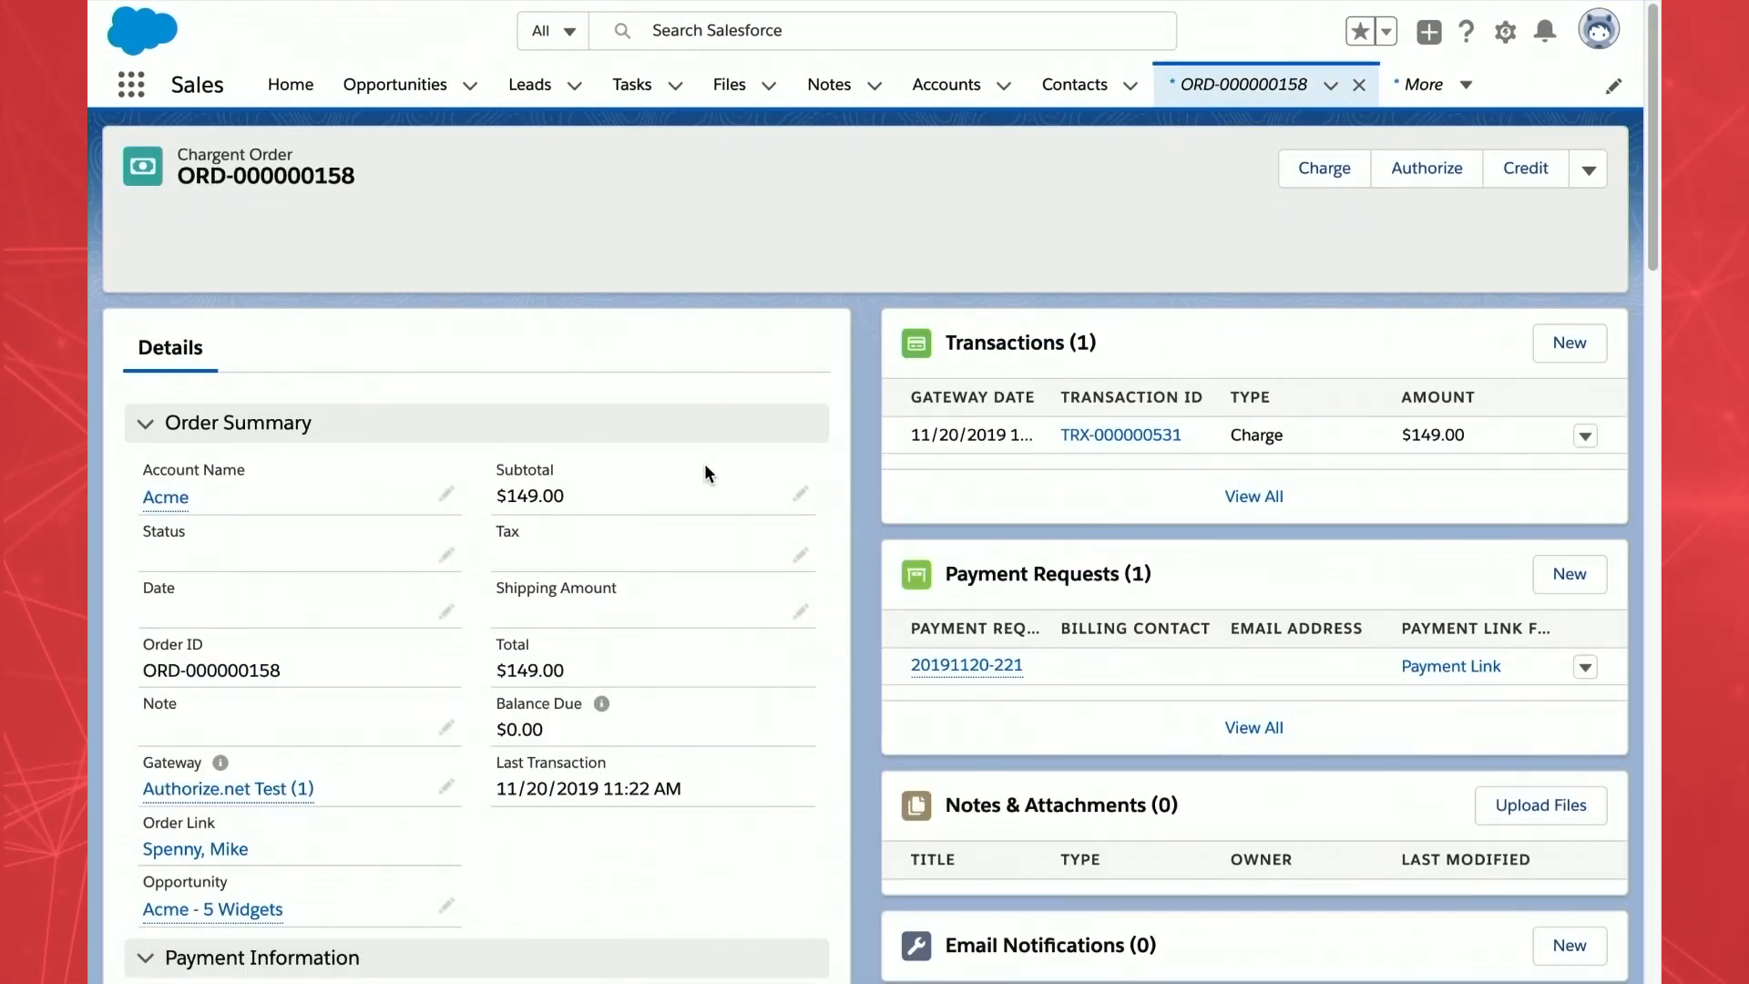
pyautogui.scroll(-10, 705, 467)
pyautogui.click(1133, 543)
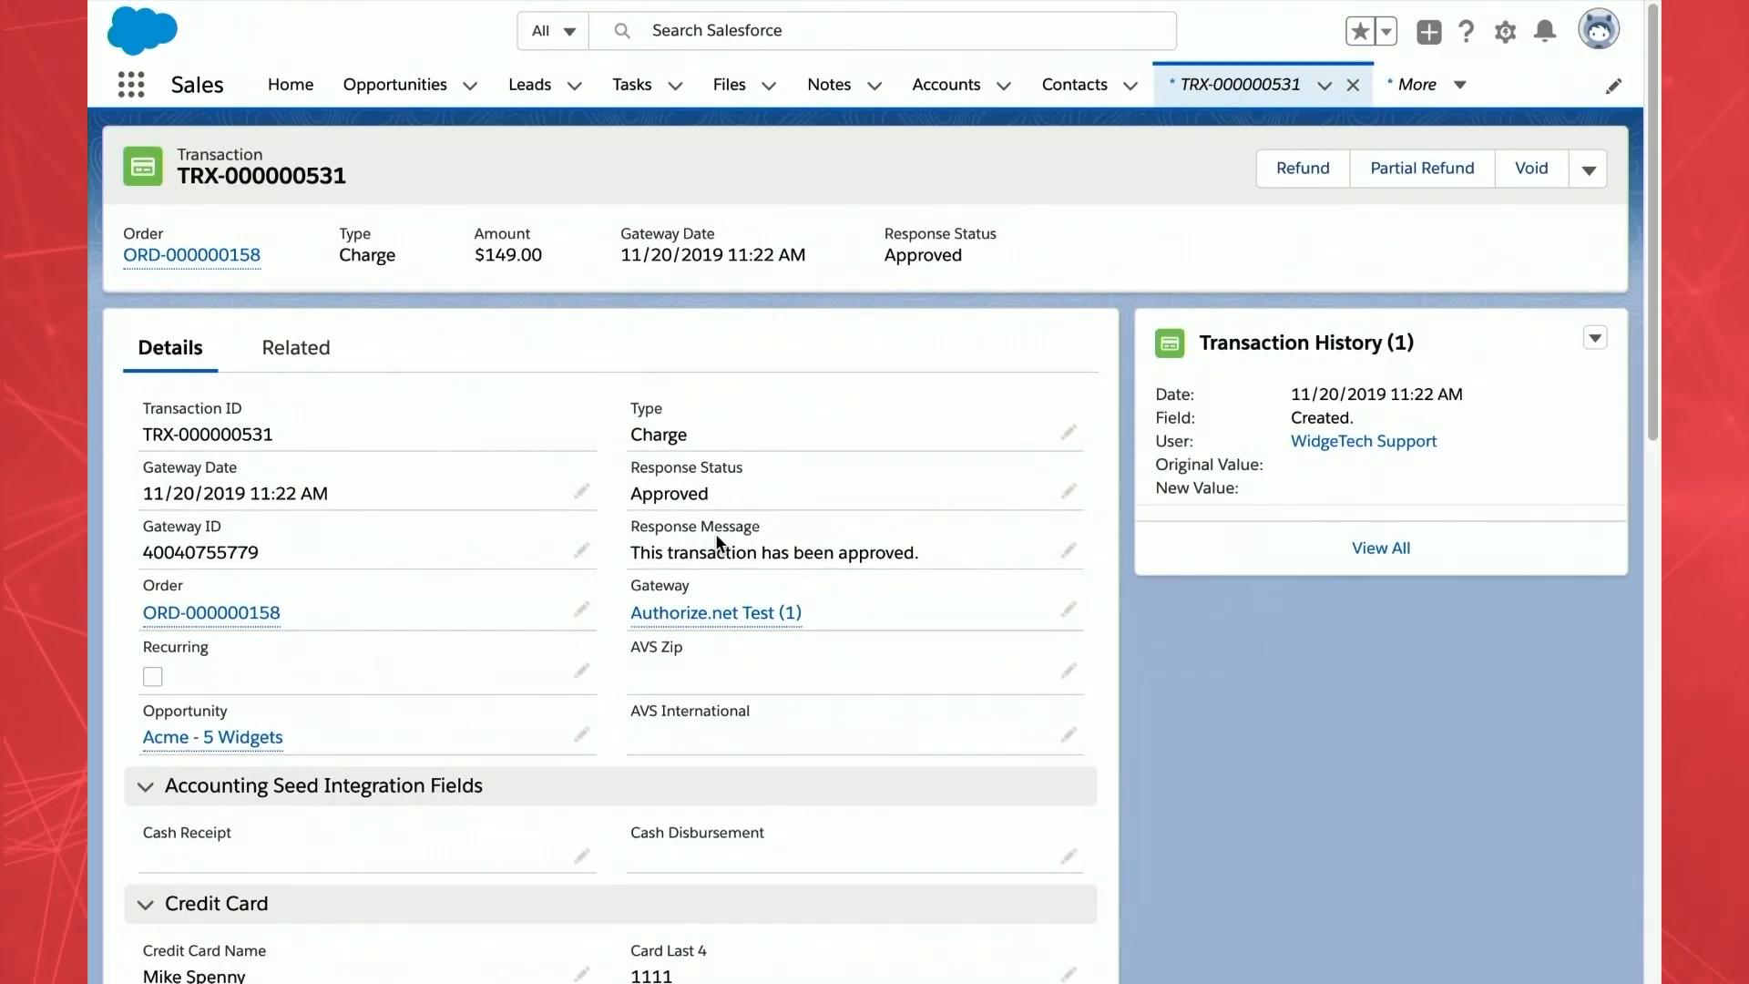
pyautogui.scroll(-5, 716, 543)
pyautogui.scroll(-1, 716, 542)
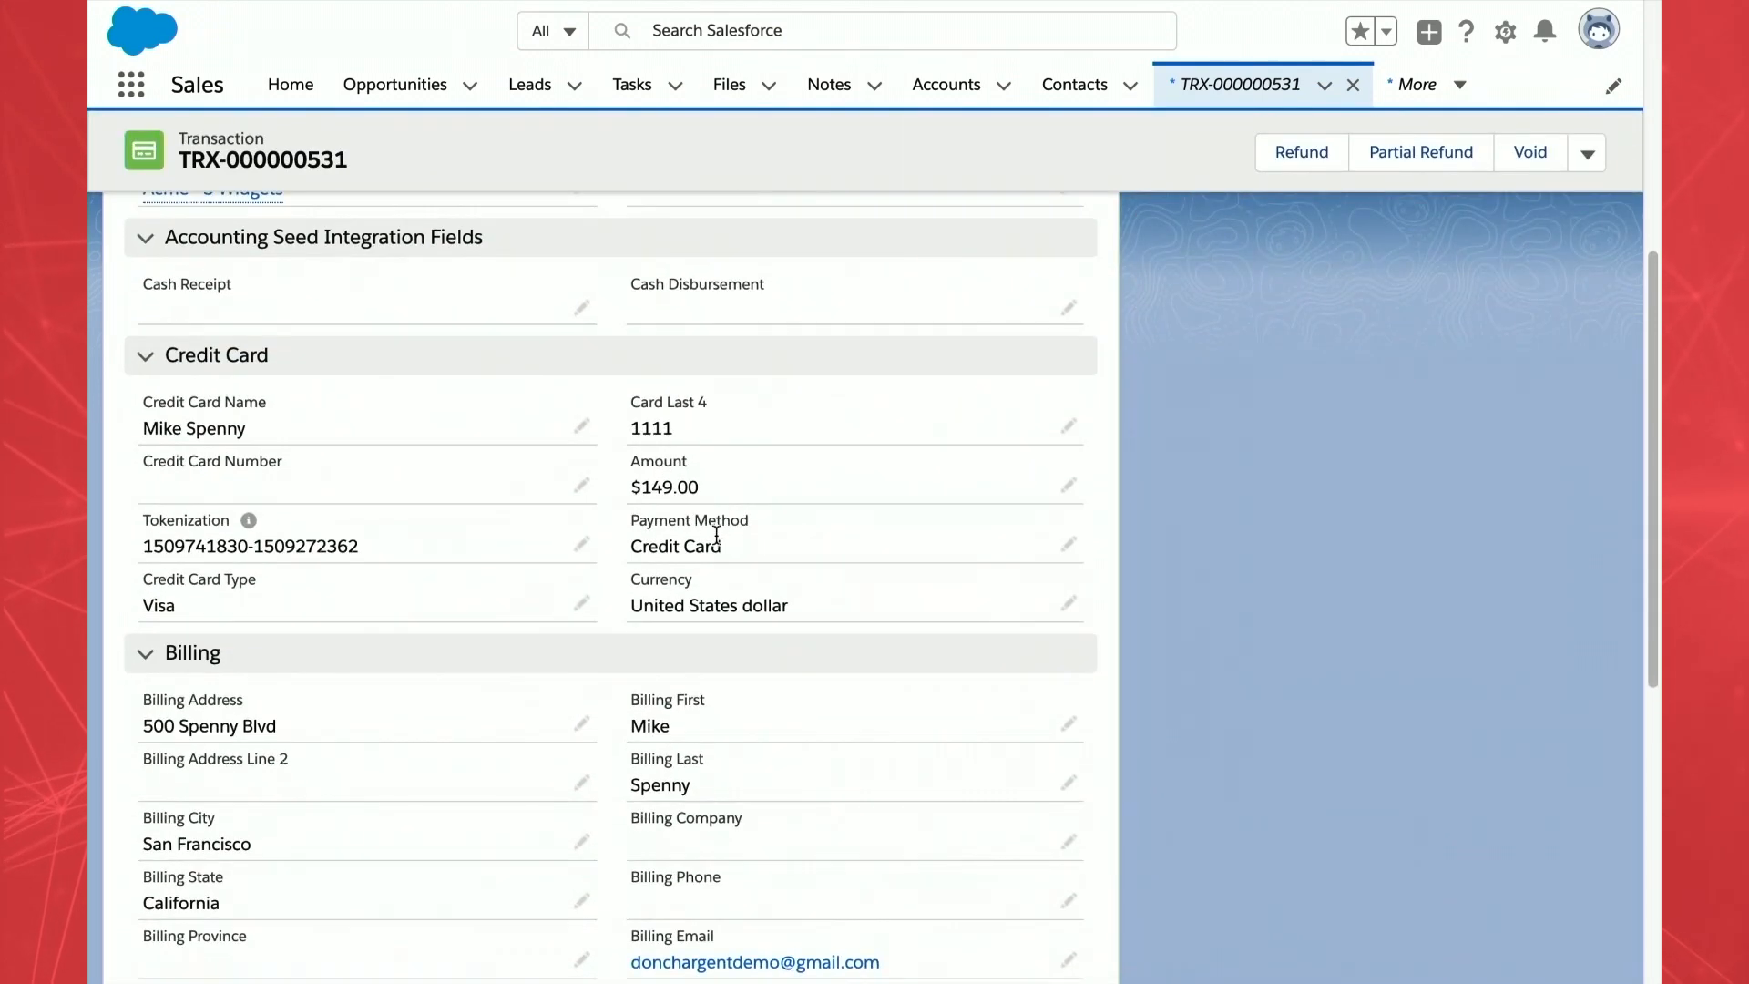
pyautogui.scroll(-1, 716, 543)
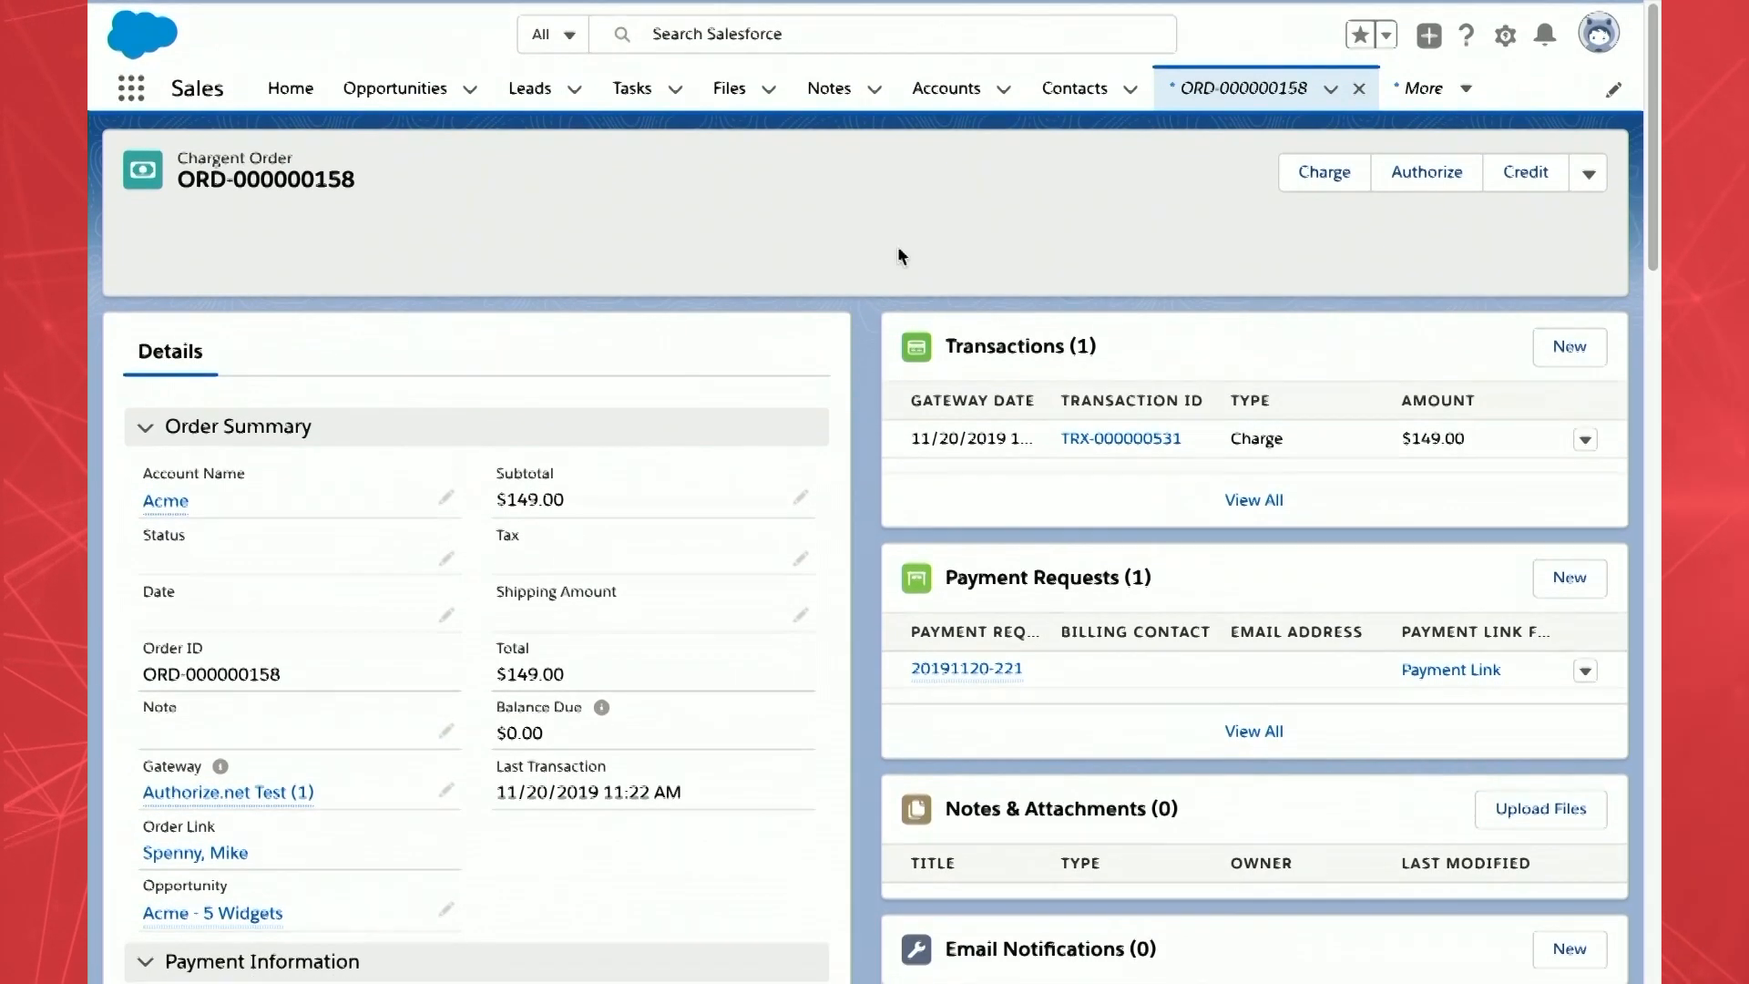
# - Reopen the Acme - 5 Widgets Payment Console in recurring mode, keeping US dollar currency
pyautogui.click(232, 907)
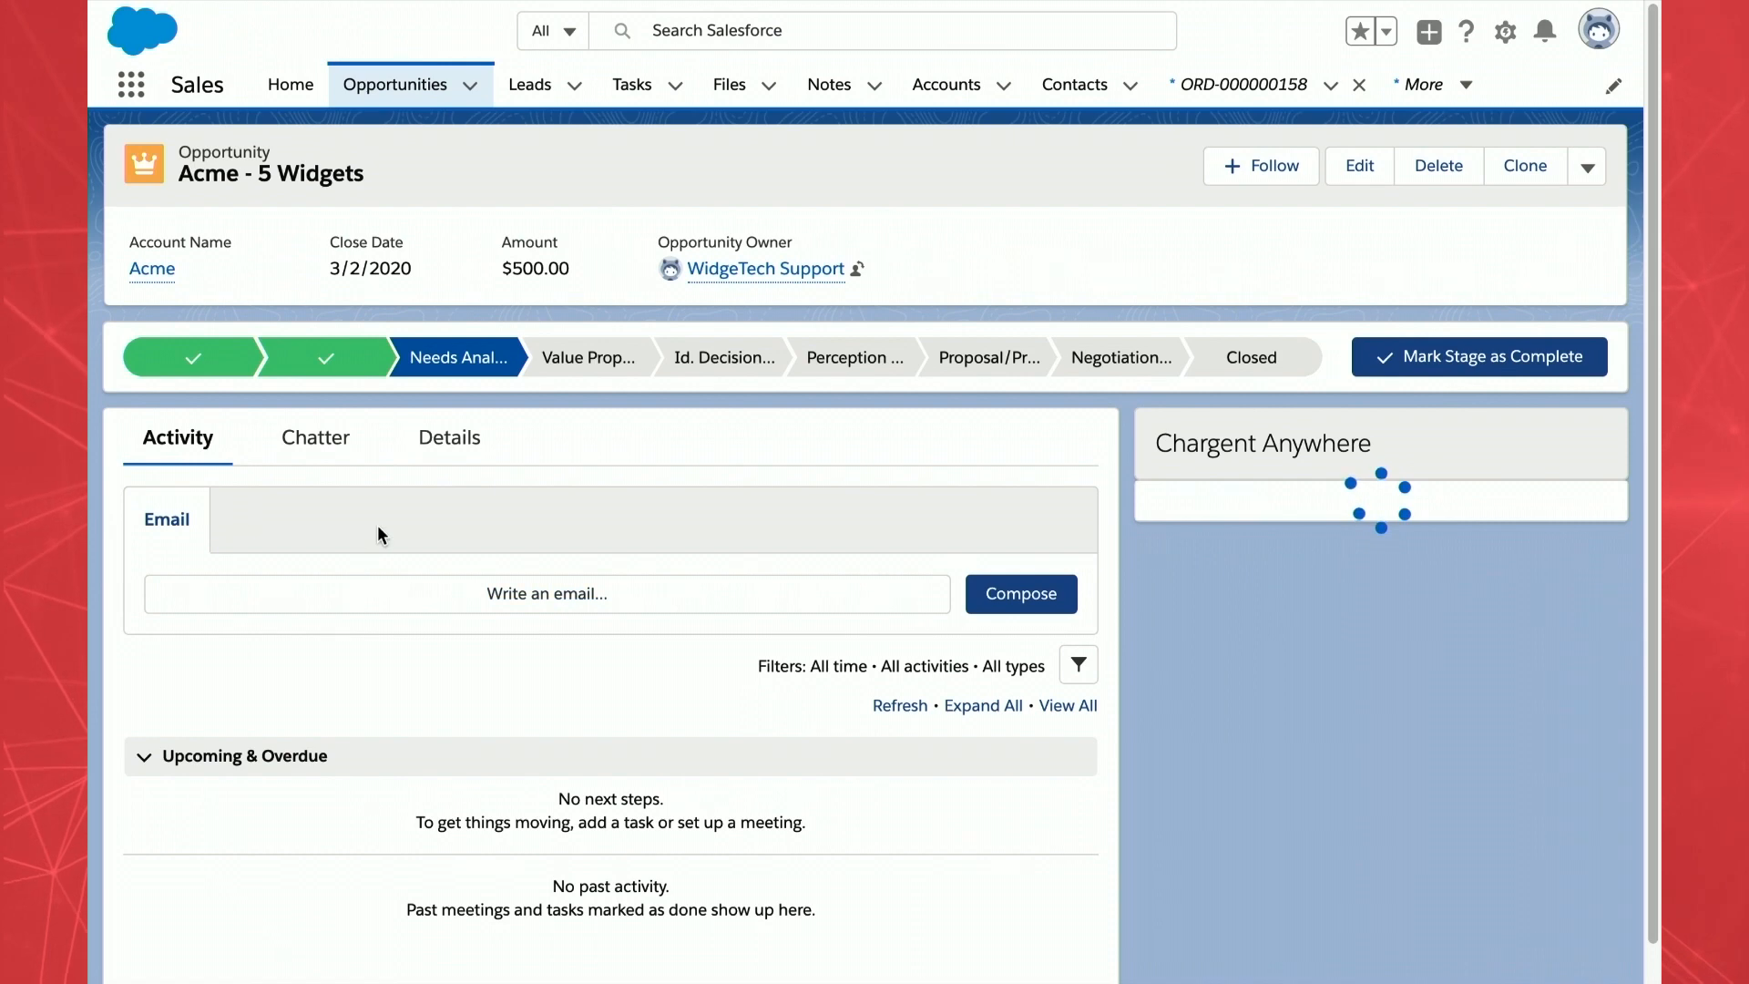
pyautogui.click(458, 441)
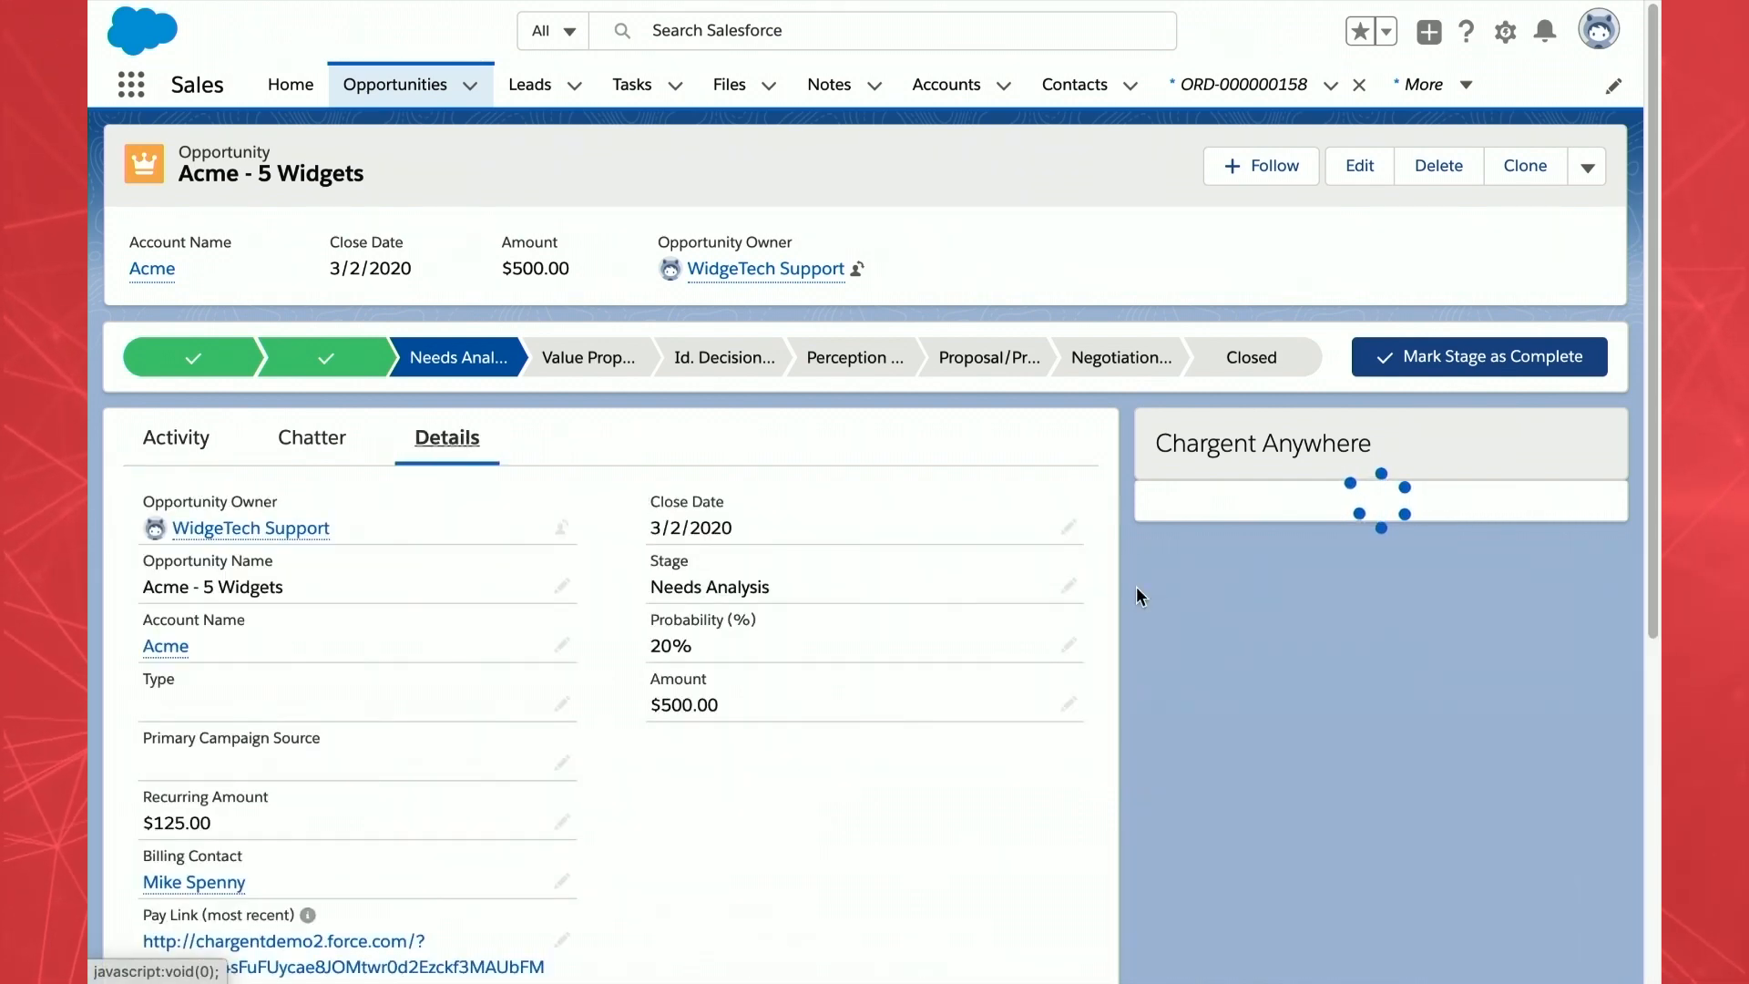
pyautogui.click(1509, 533)
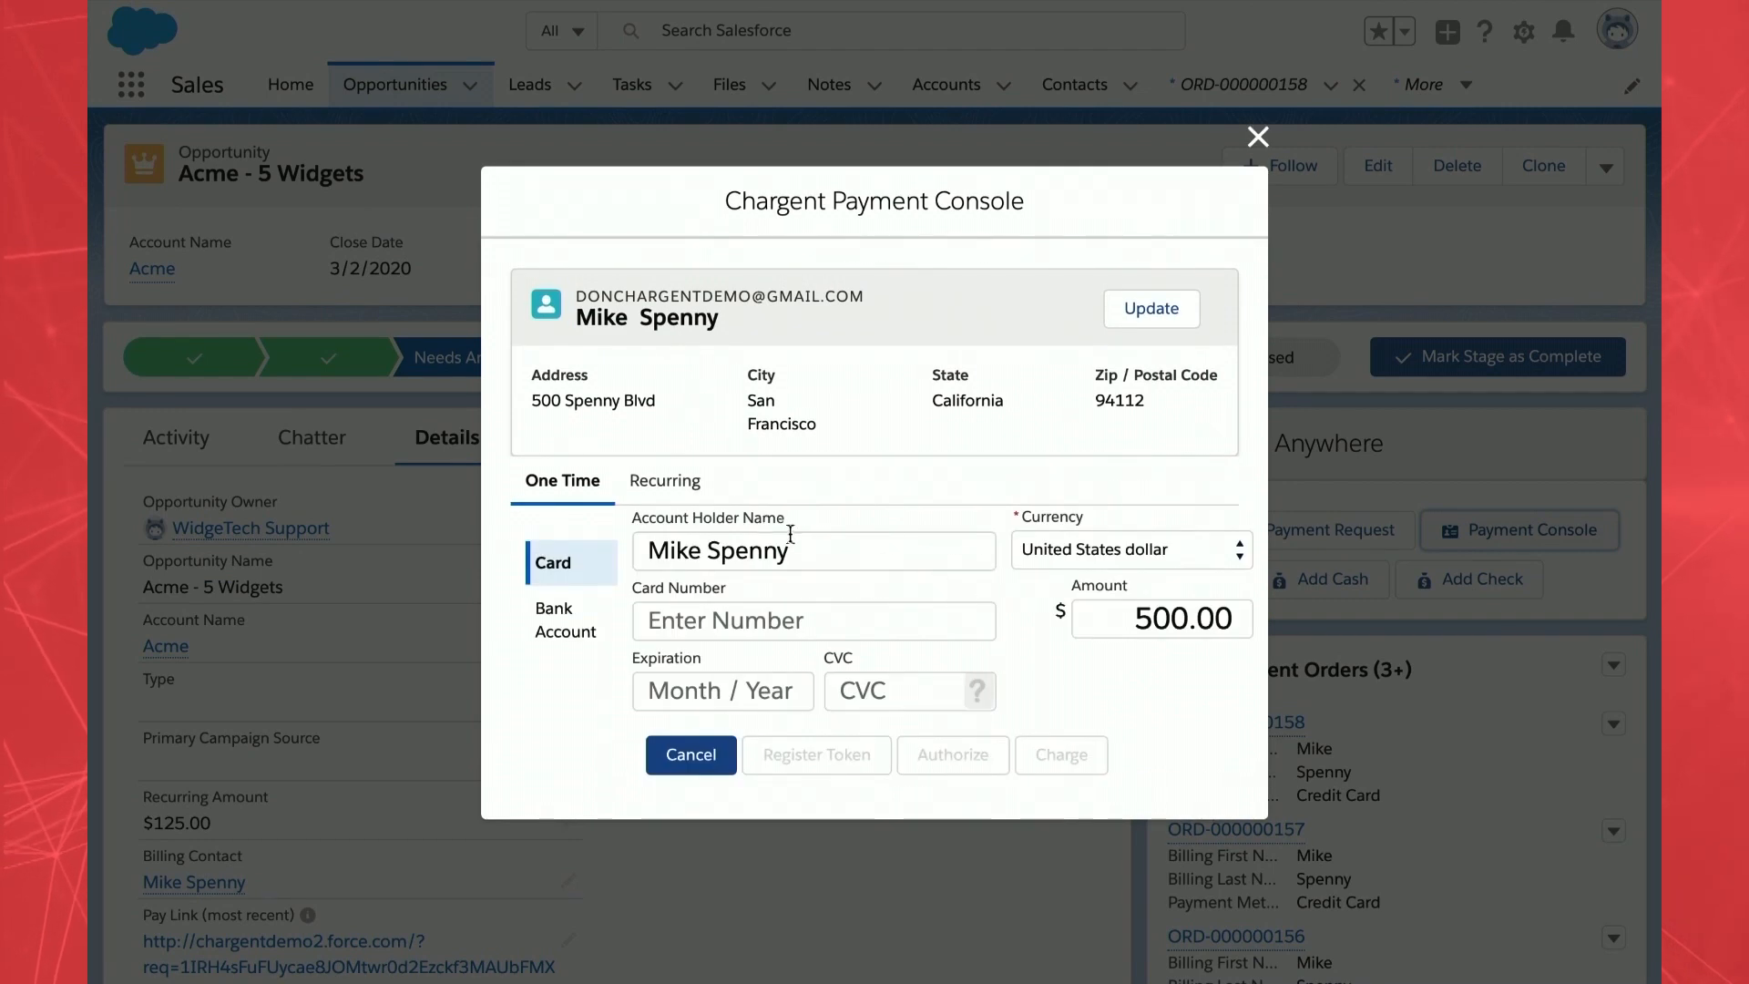
pyautogui.click(683, 485)
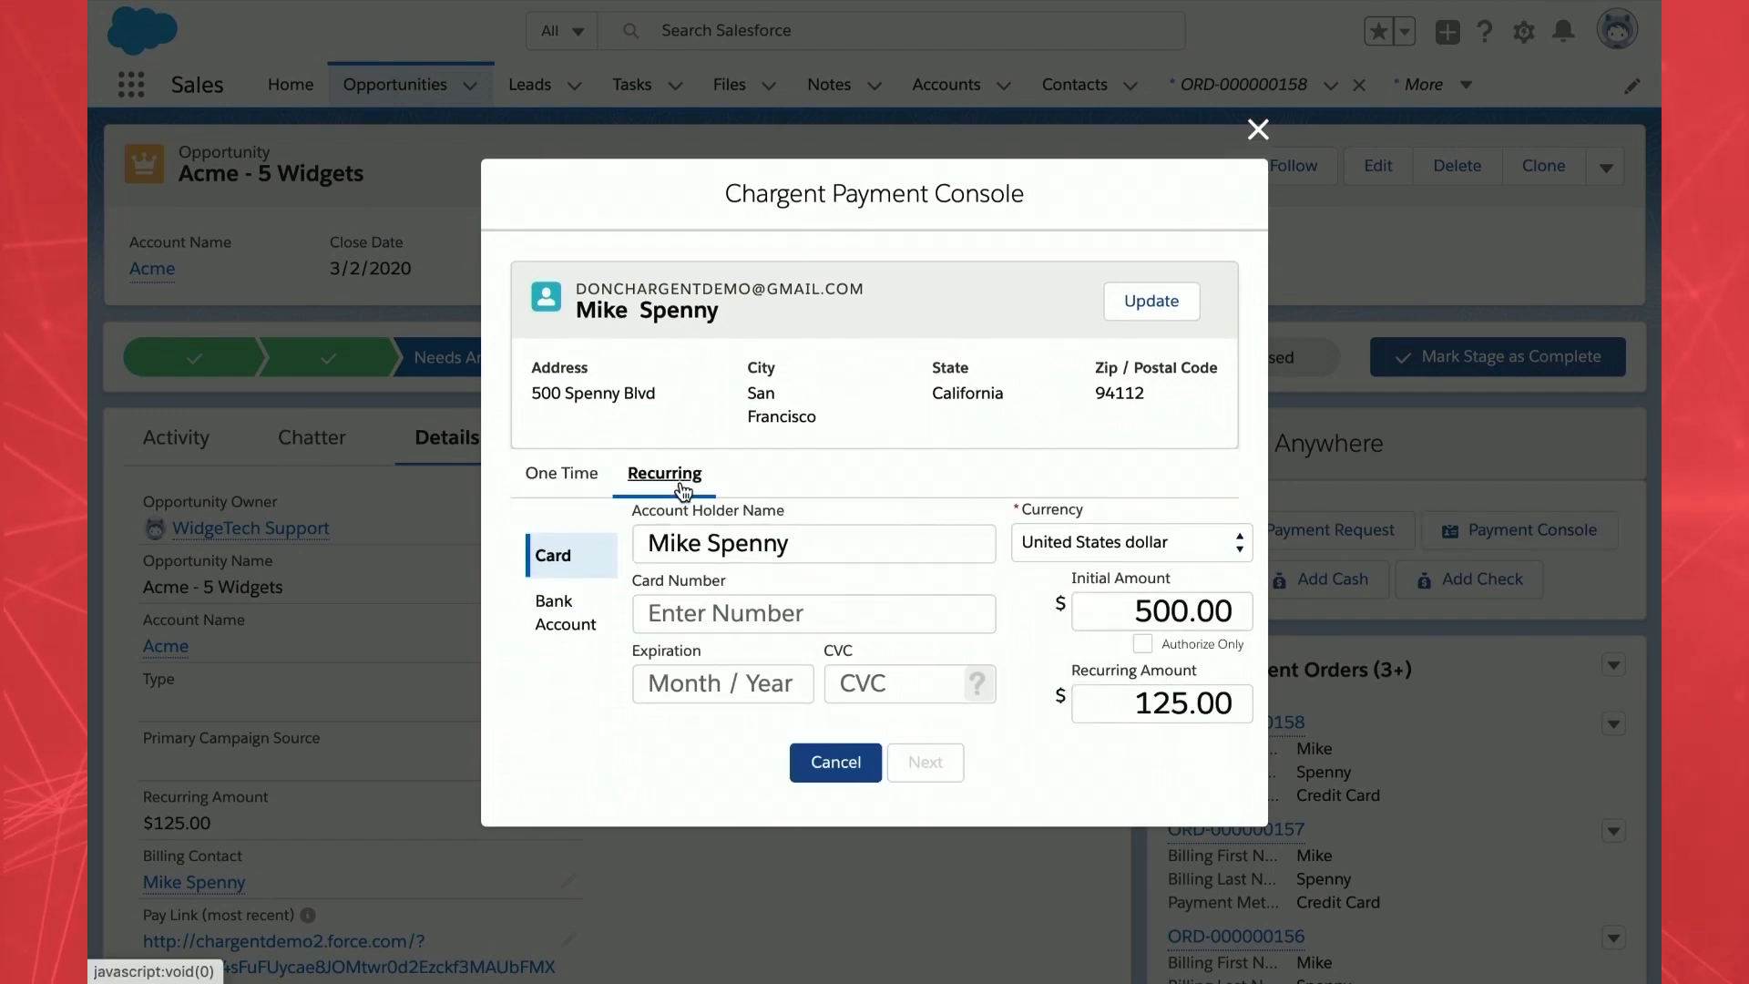
pyautogui.click(565, 488)
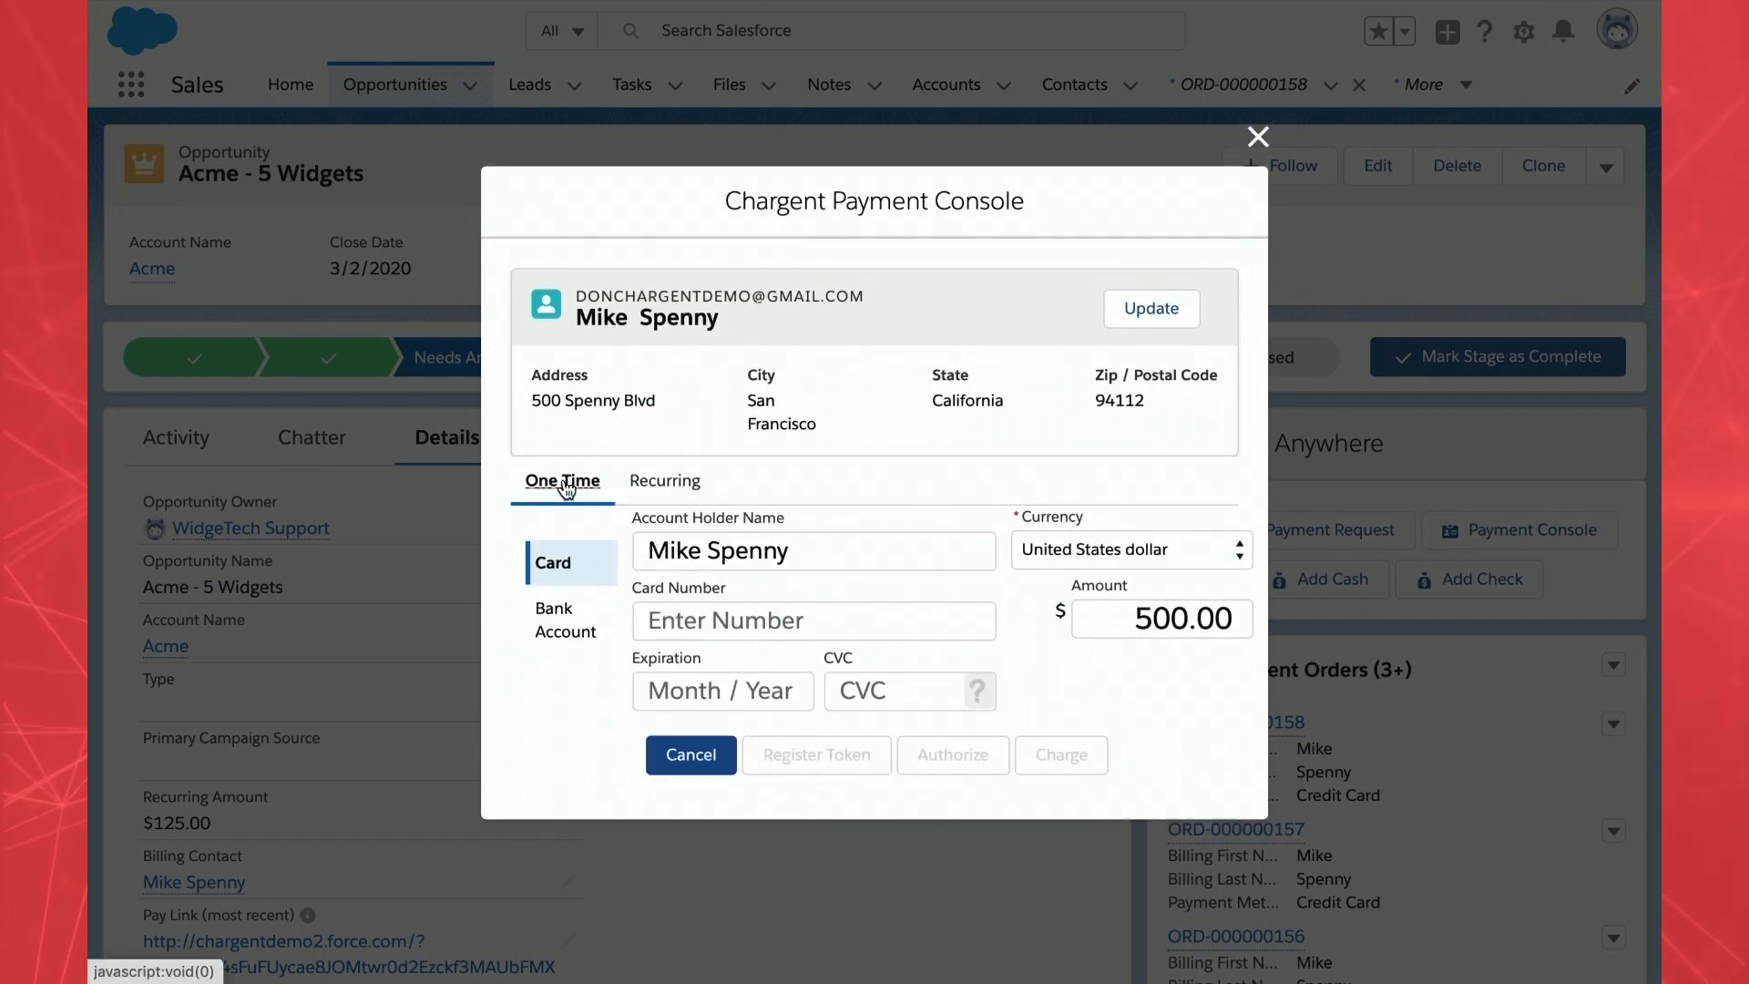
pyautogui.click(658, 485)
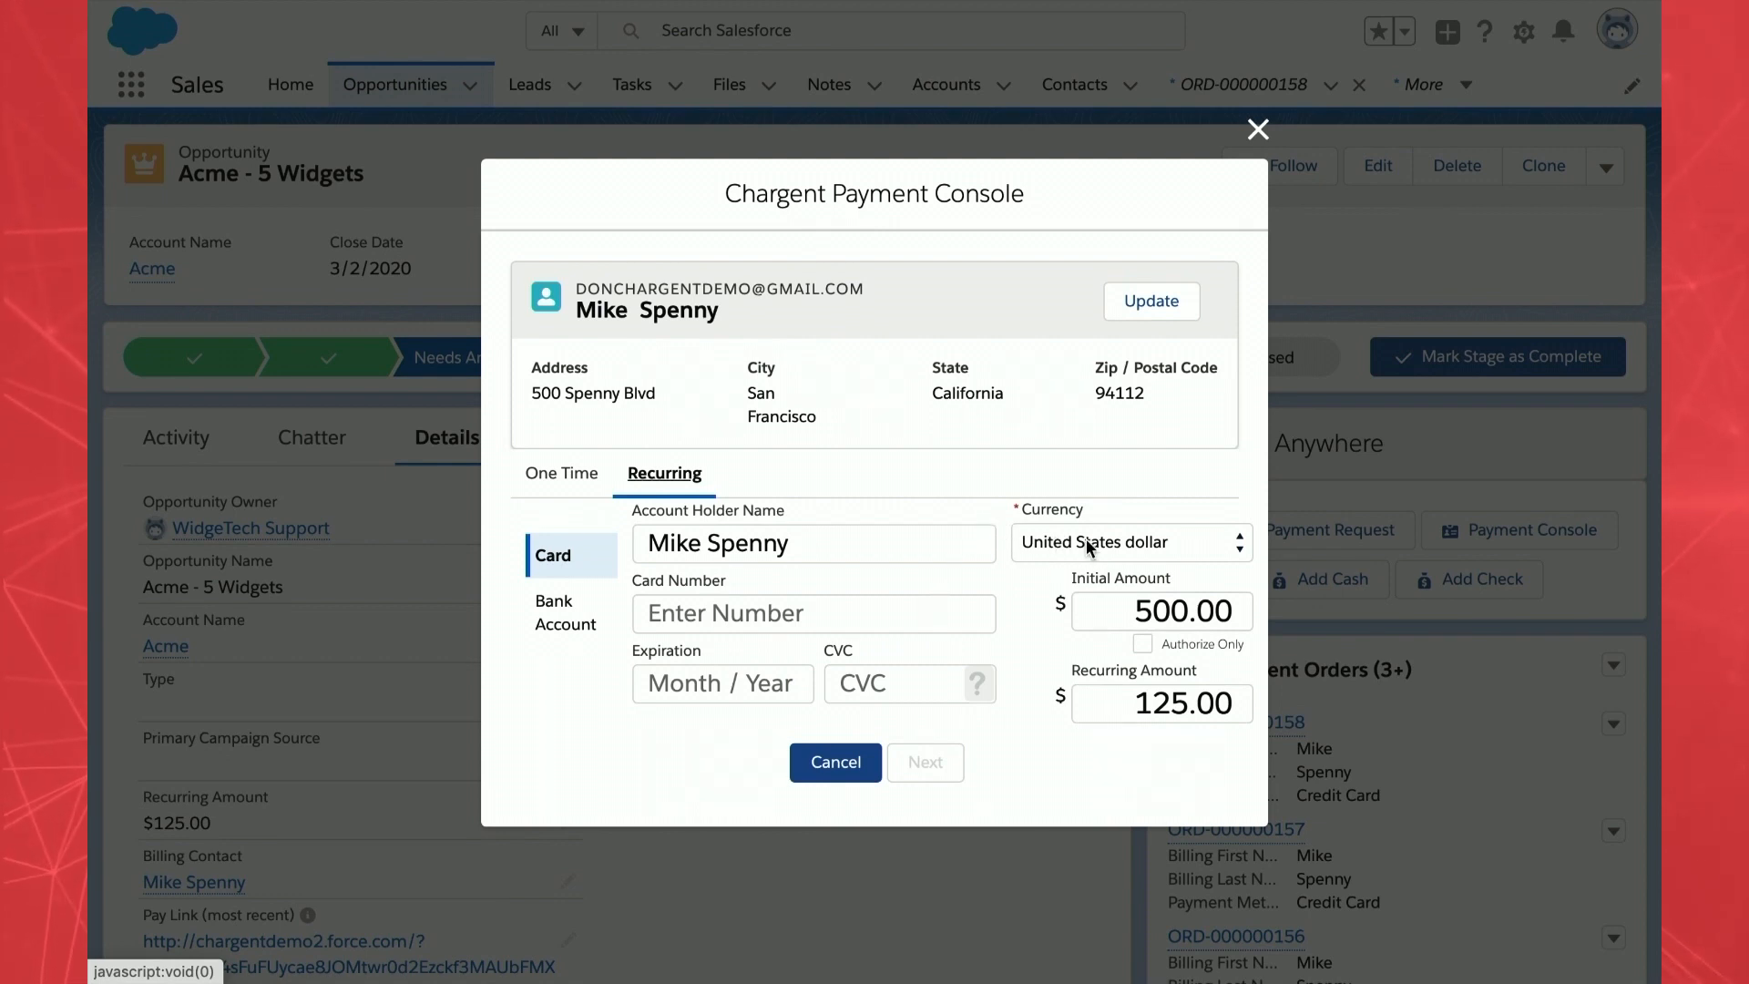
pyautogui.click(1223, 548)
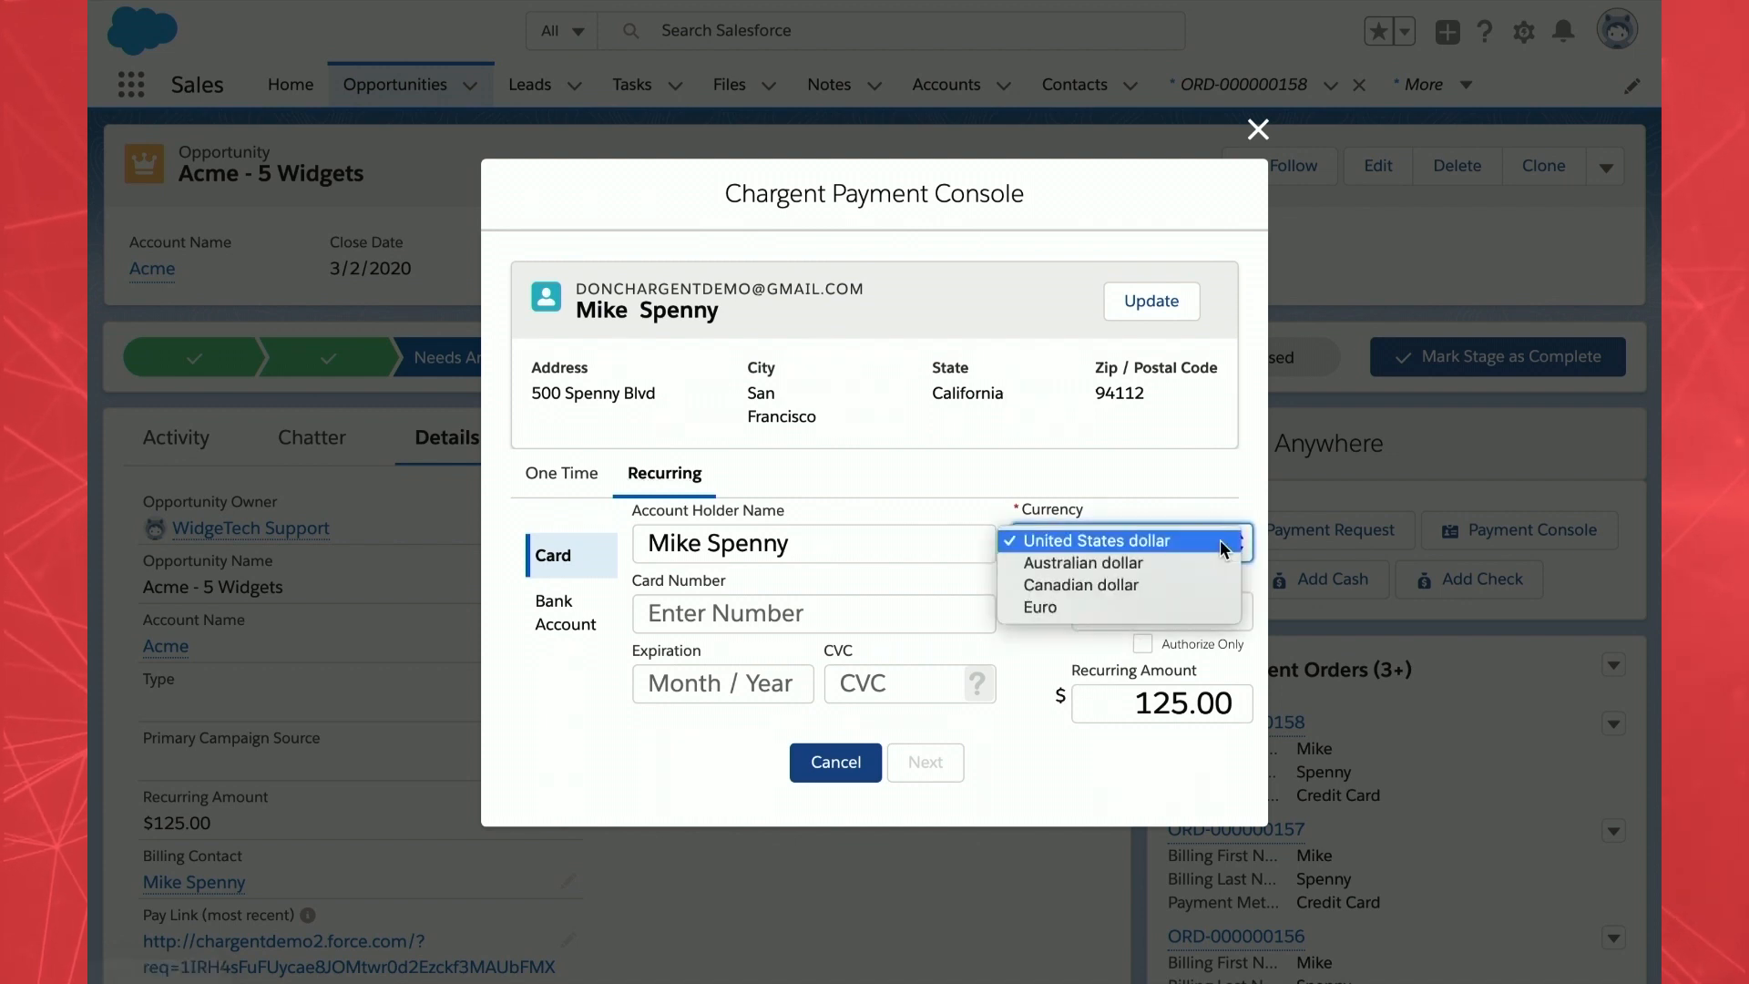
pyautogui.click(1224, 545)
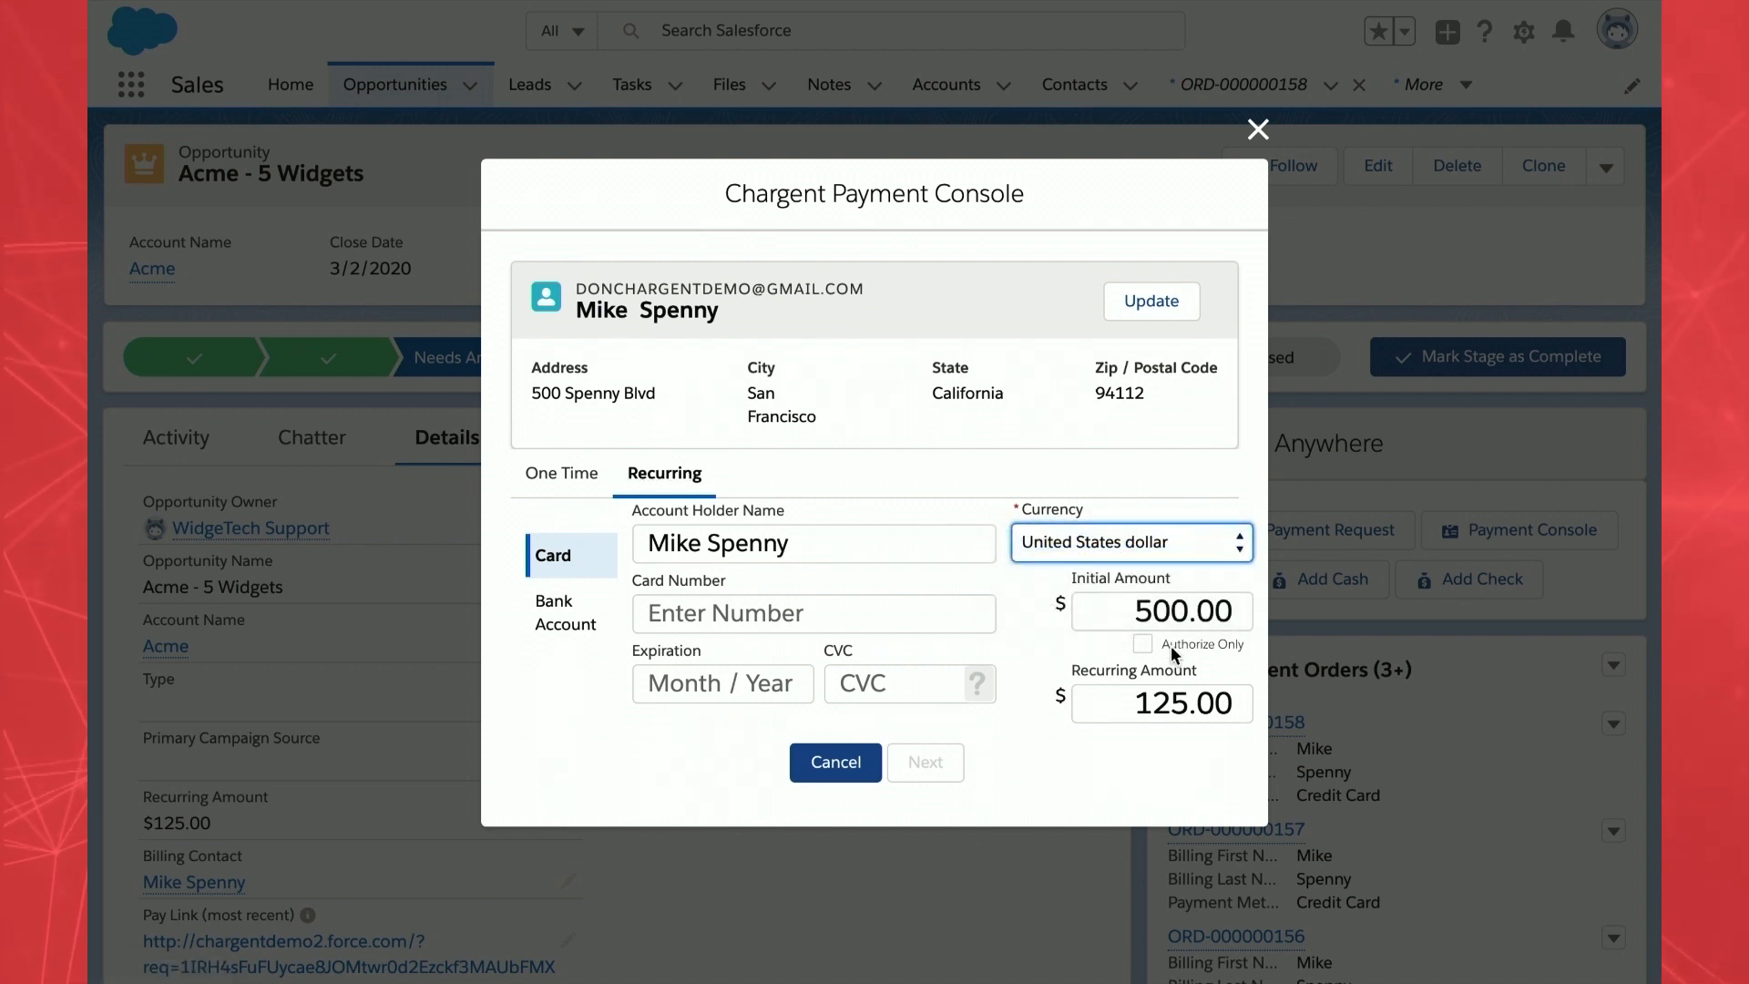
# - Set the initial amount to 100 and the recurring amount to 16
pyautogui.click(1205, 592)
pyautogui.hotkey('ctrl', 'a')
pyautogui.write('1')
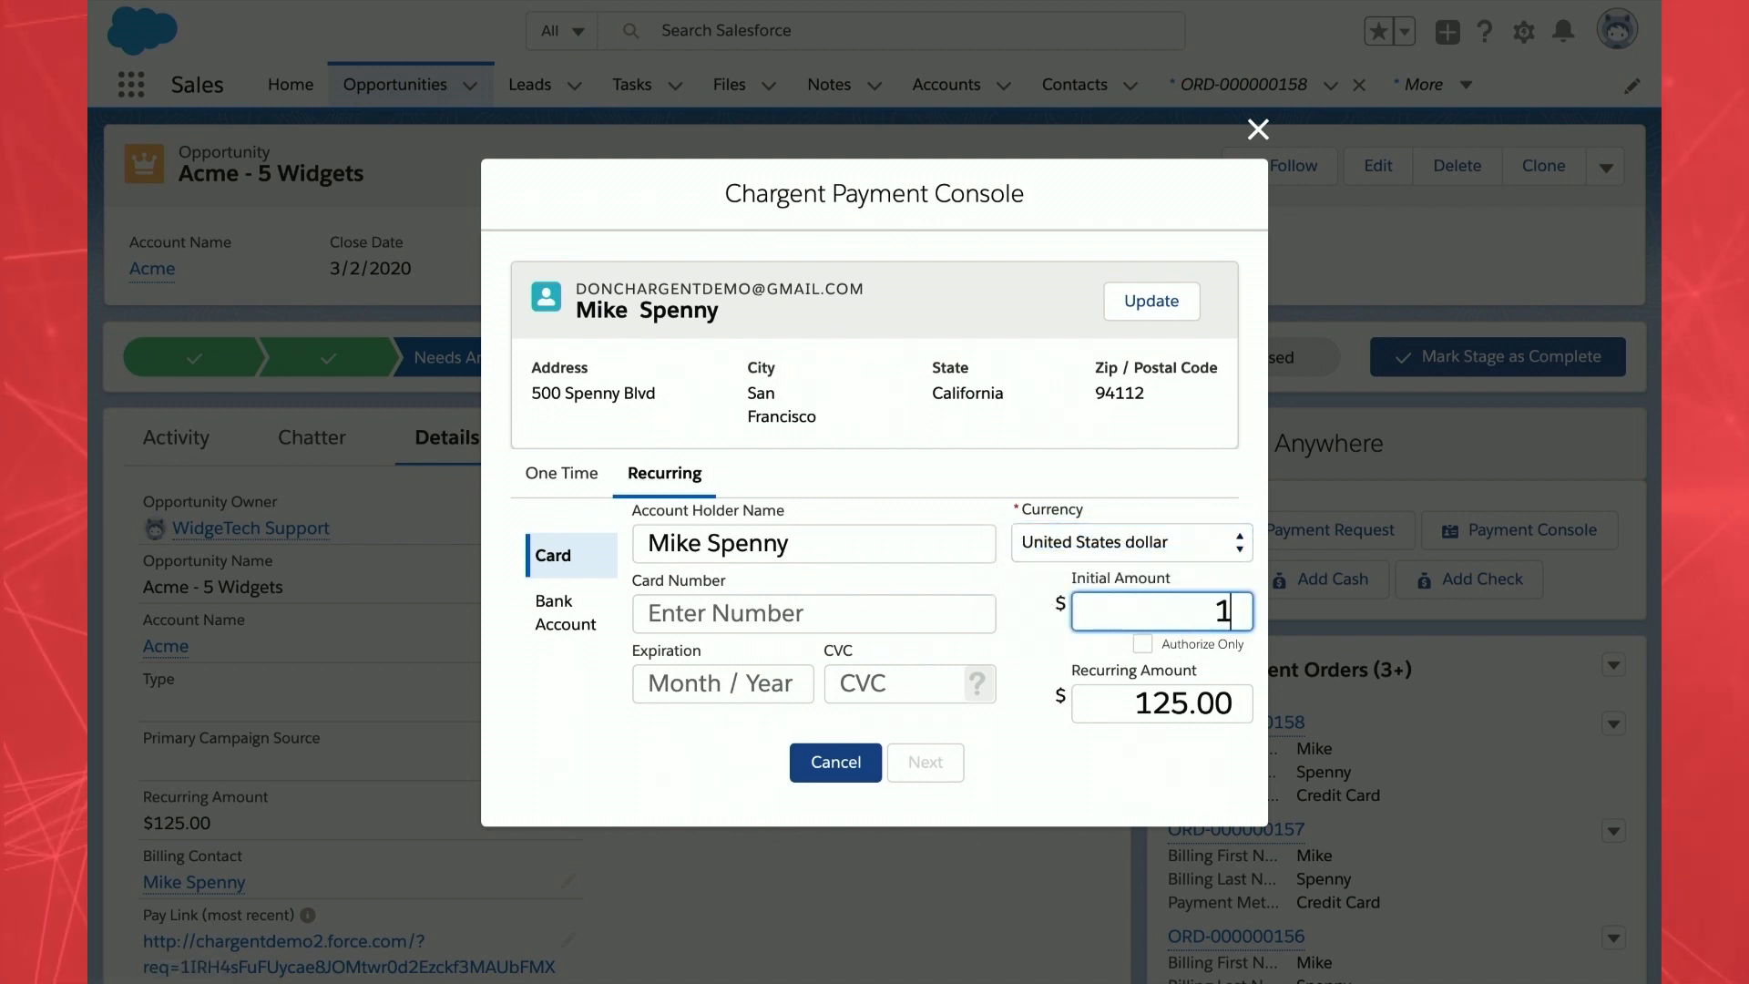
pyautogui.doubleClick(1157, 709)
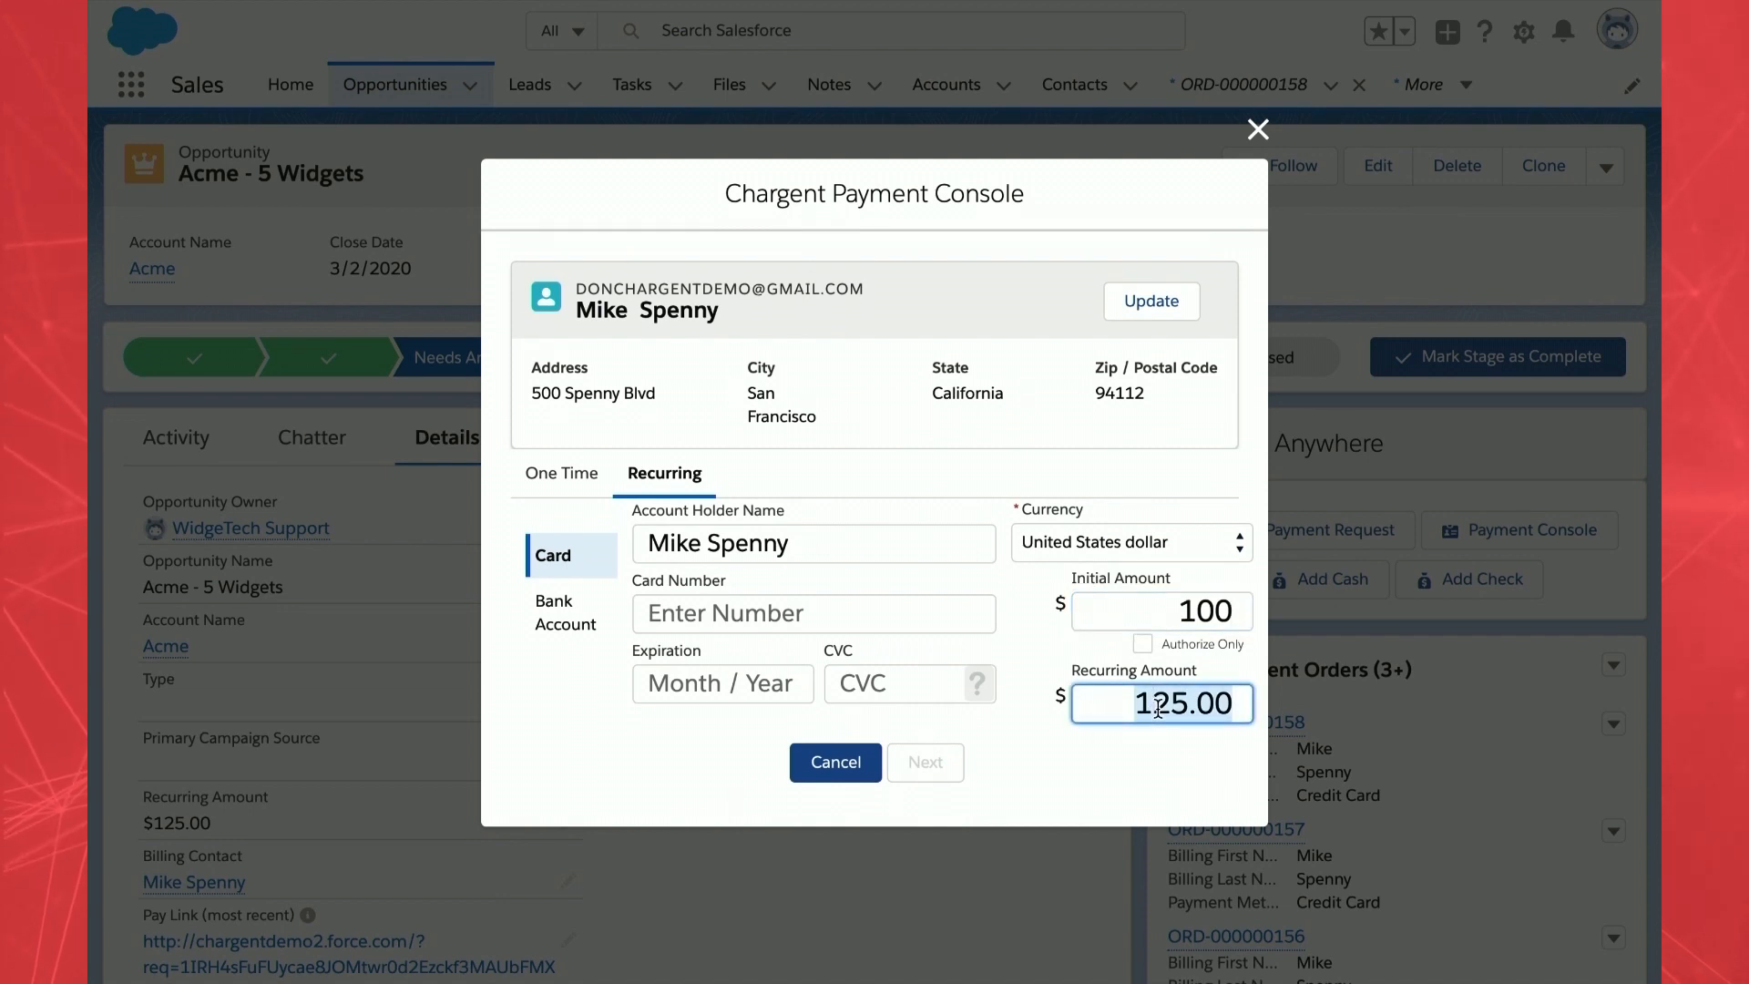
pyautogui.write('16')
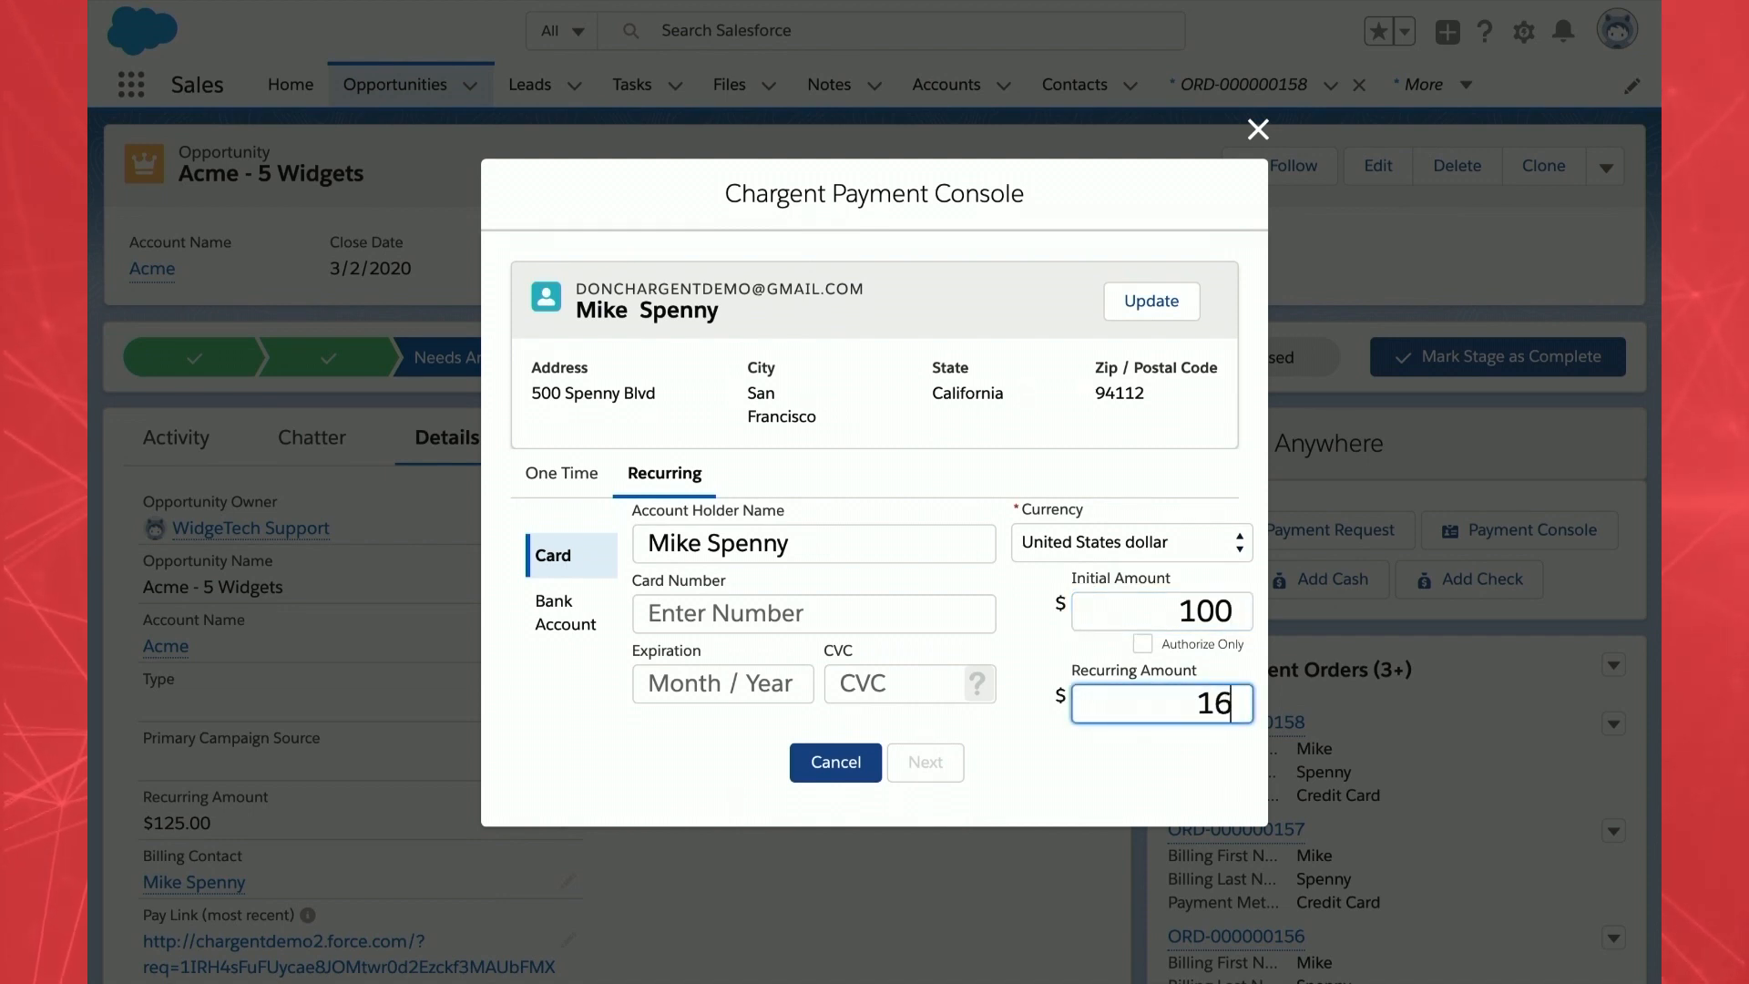
# - Enter the Visa card number, expiry 12/22 and security code, keeping the card payment method
pyautogui.click(889, 618)
pyautogui.write('4242 42')
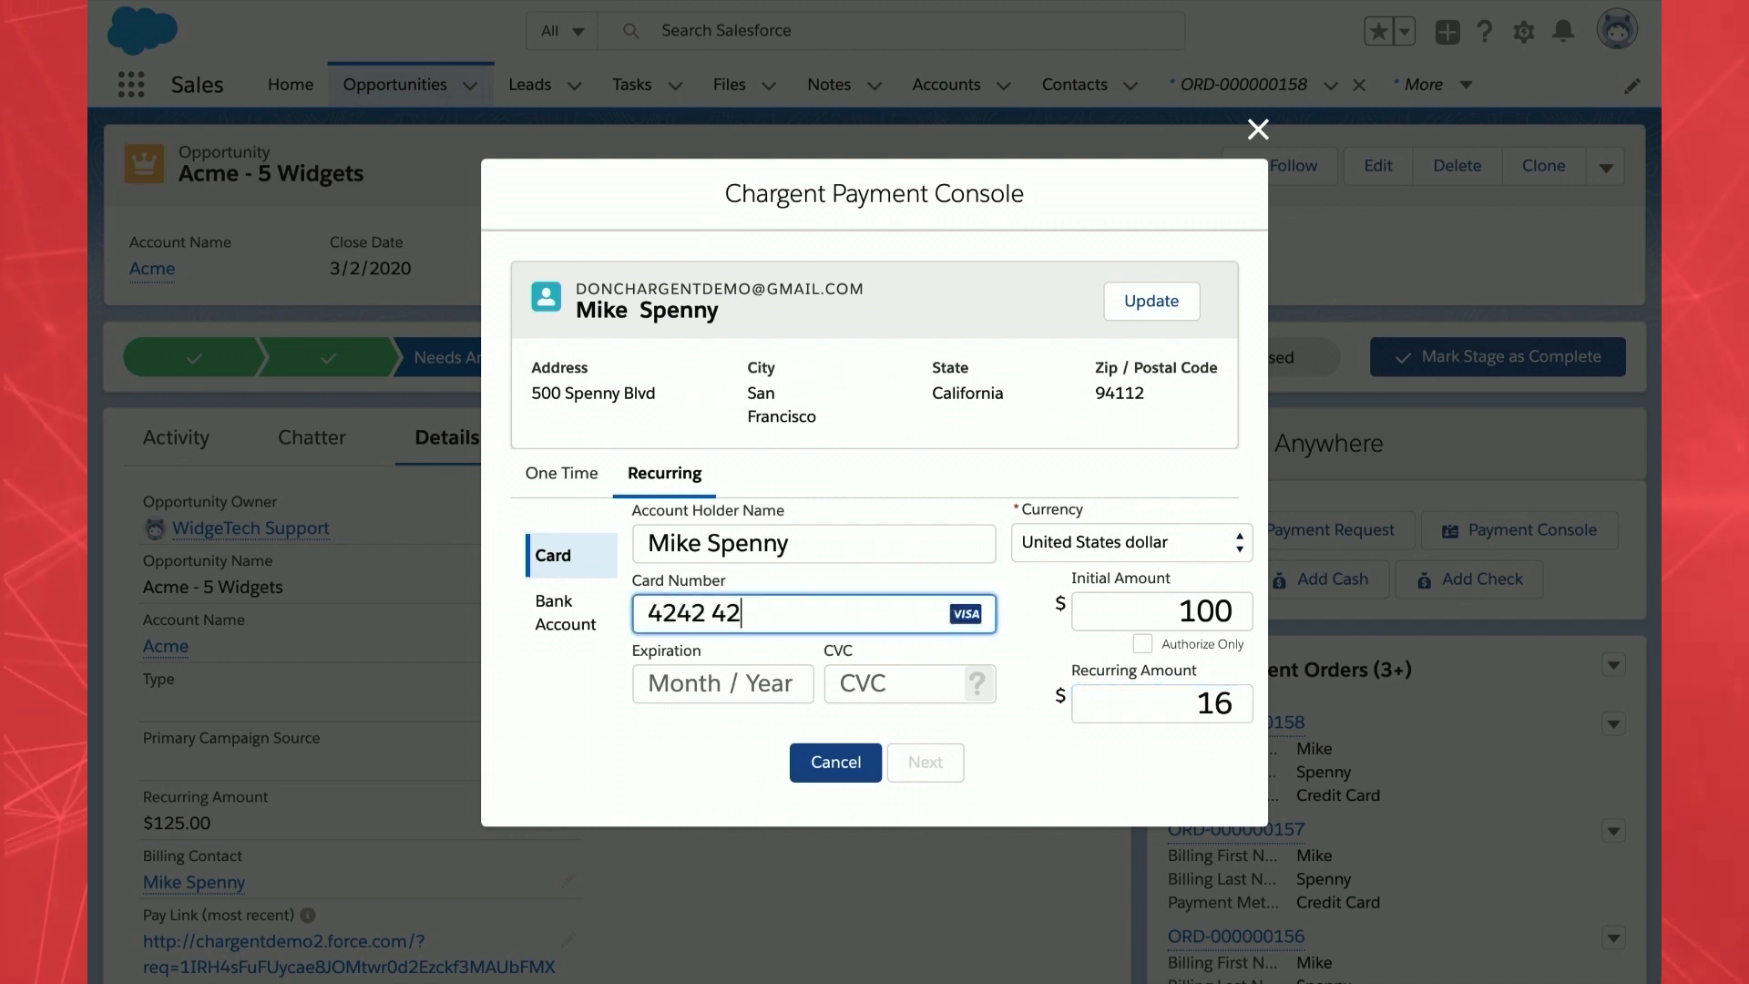
pyautogui.write('42 4242 4242')
pyautogui.click(786, 685)
pyautogui.write('1222')
pyautogui.click(917, 683)
pyautogui.write('123')
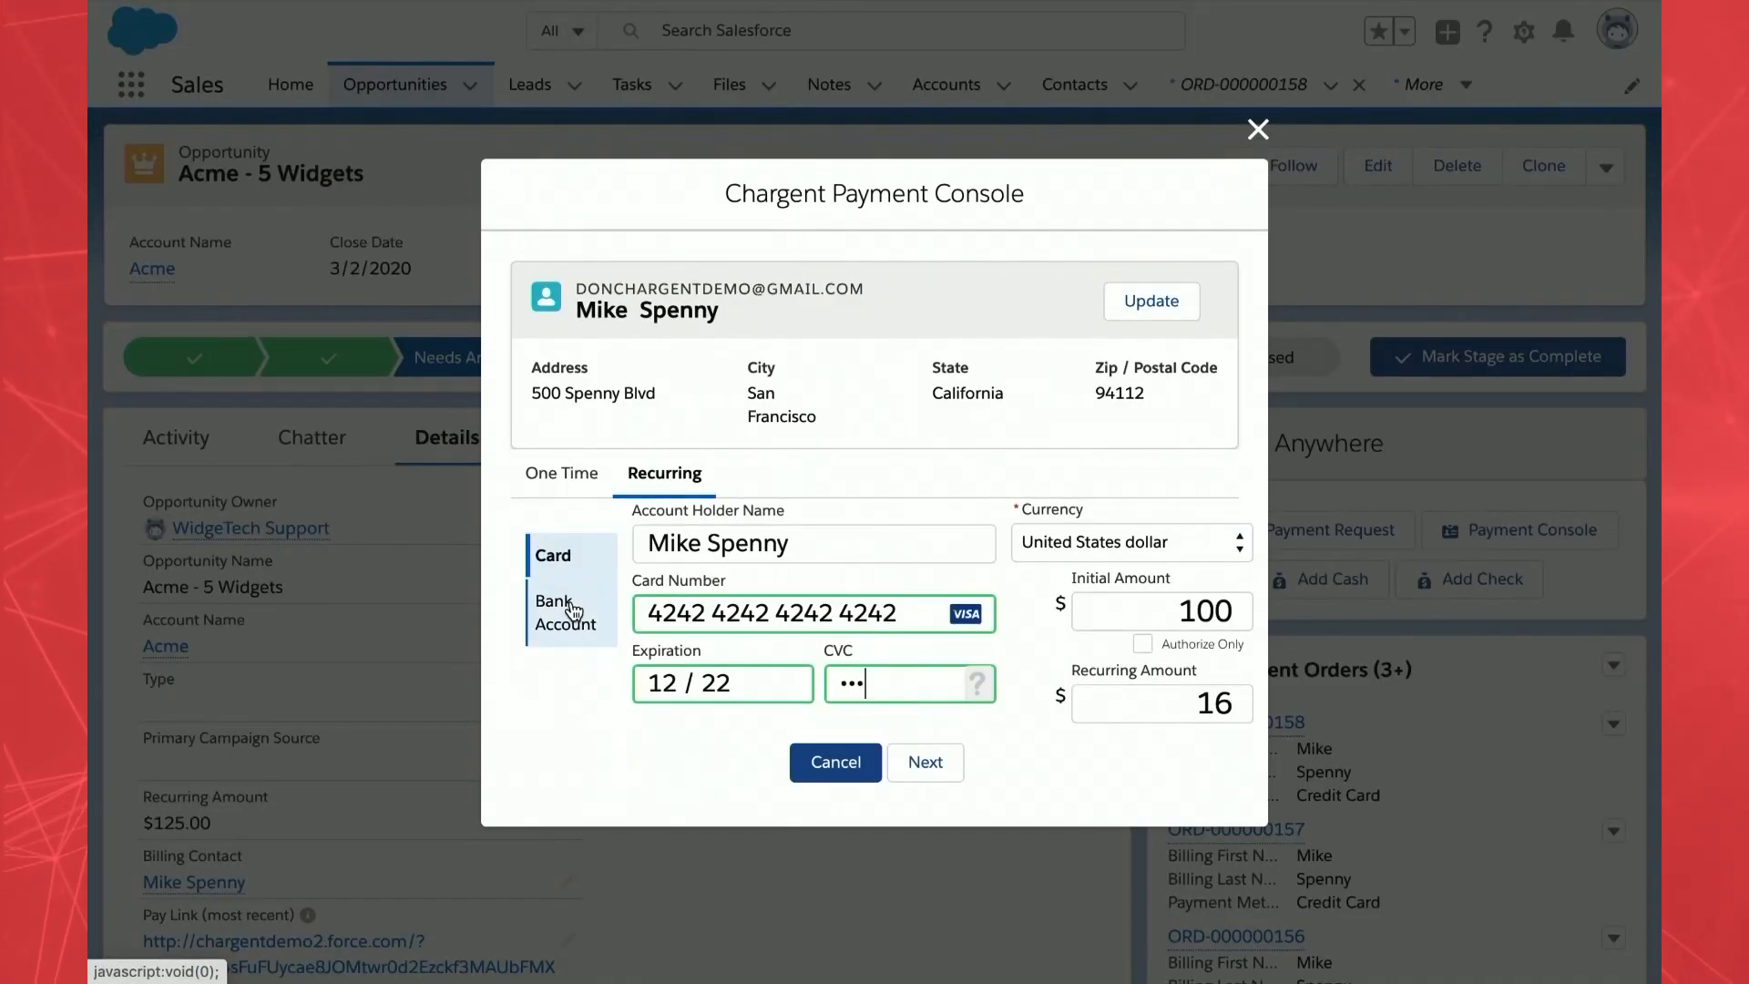
pyautogui.click(572, 621)
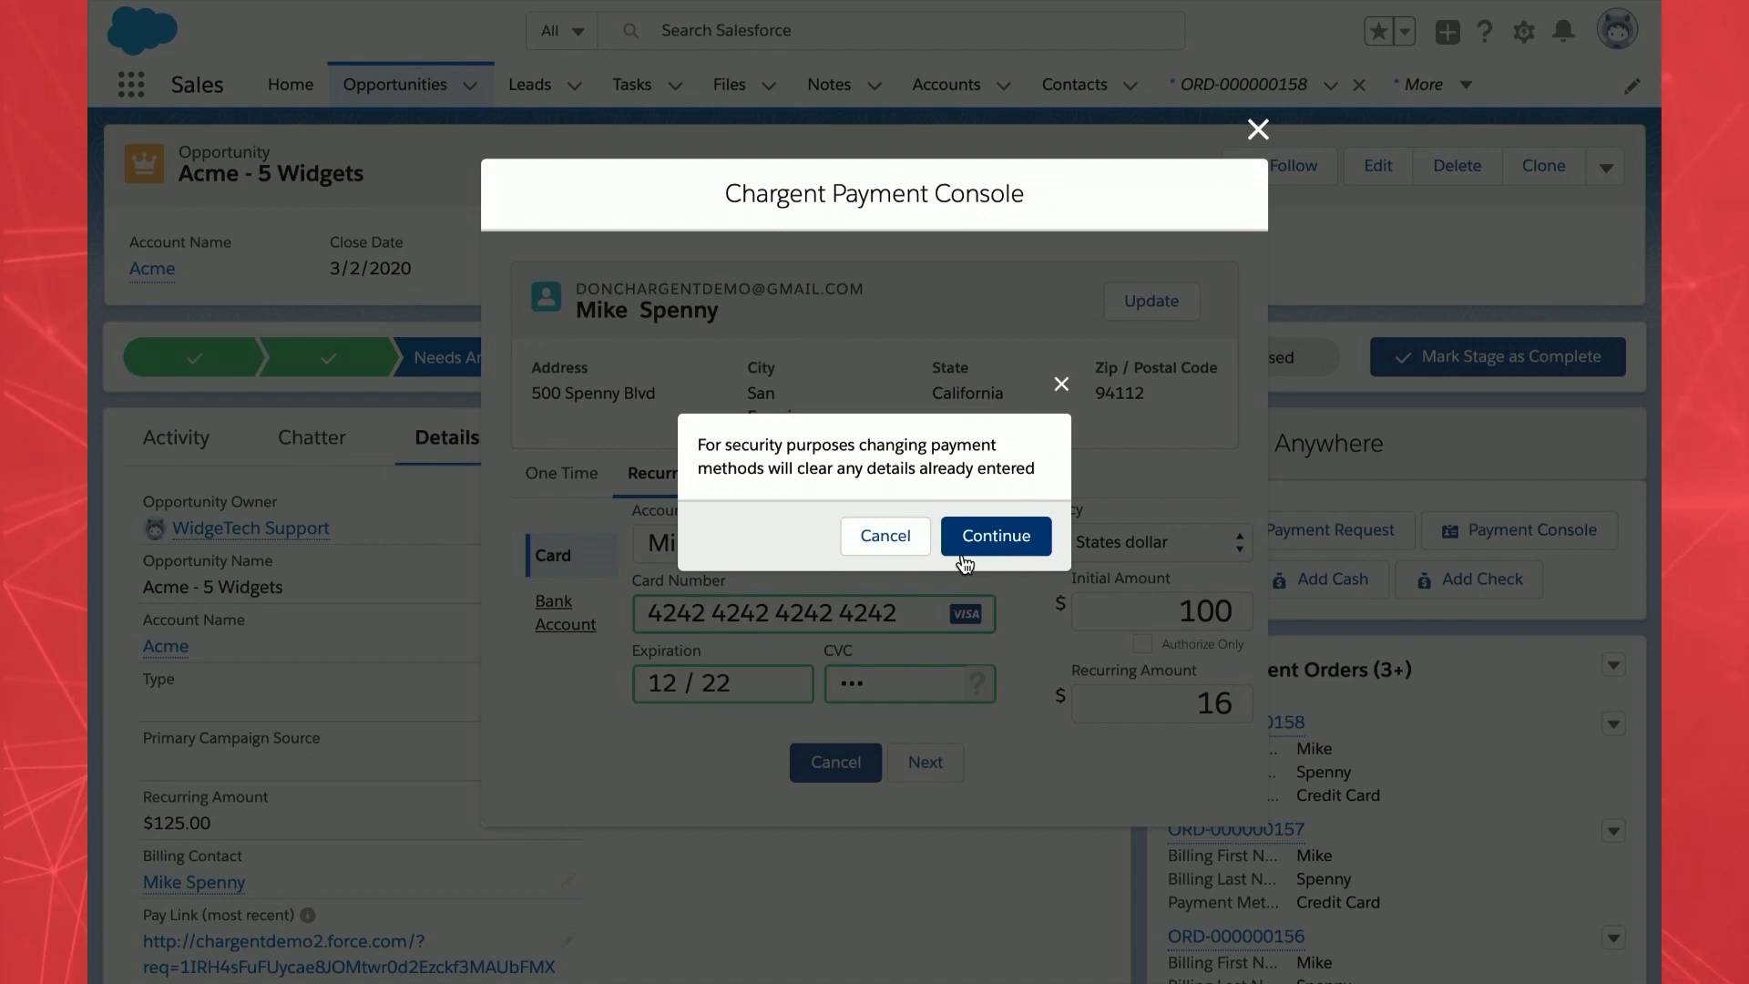
pyautogui.click(879, 539)
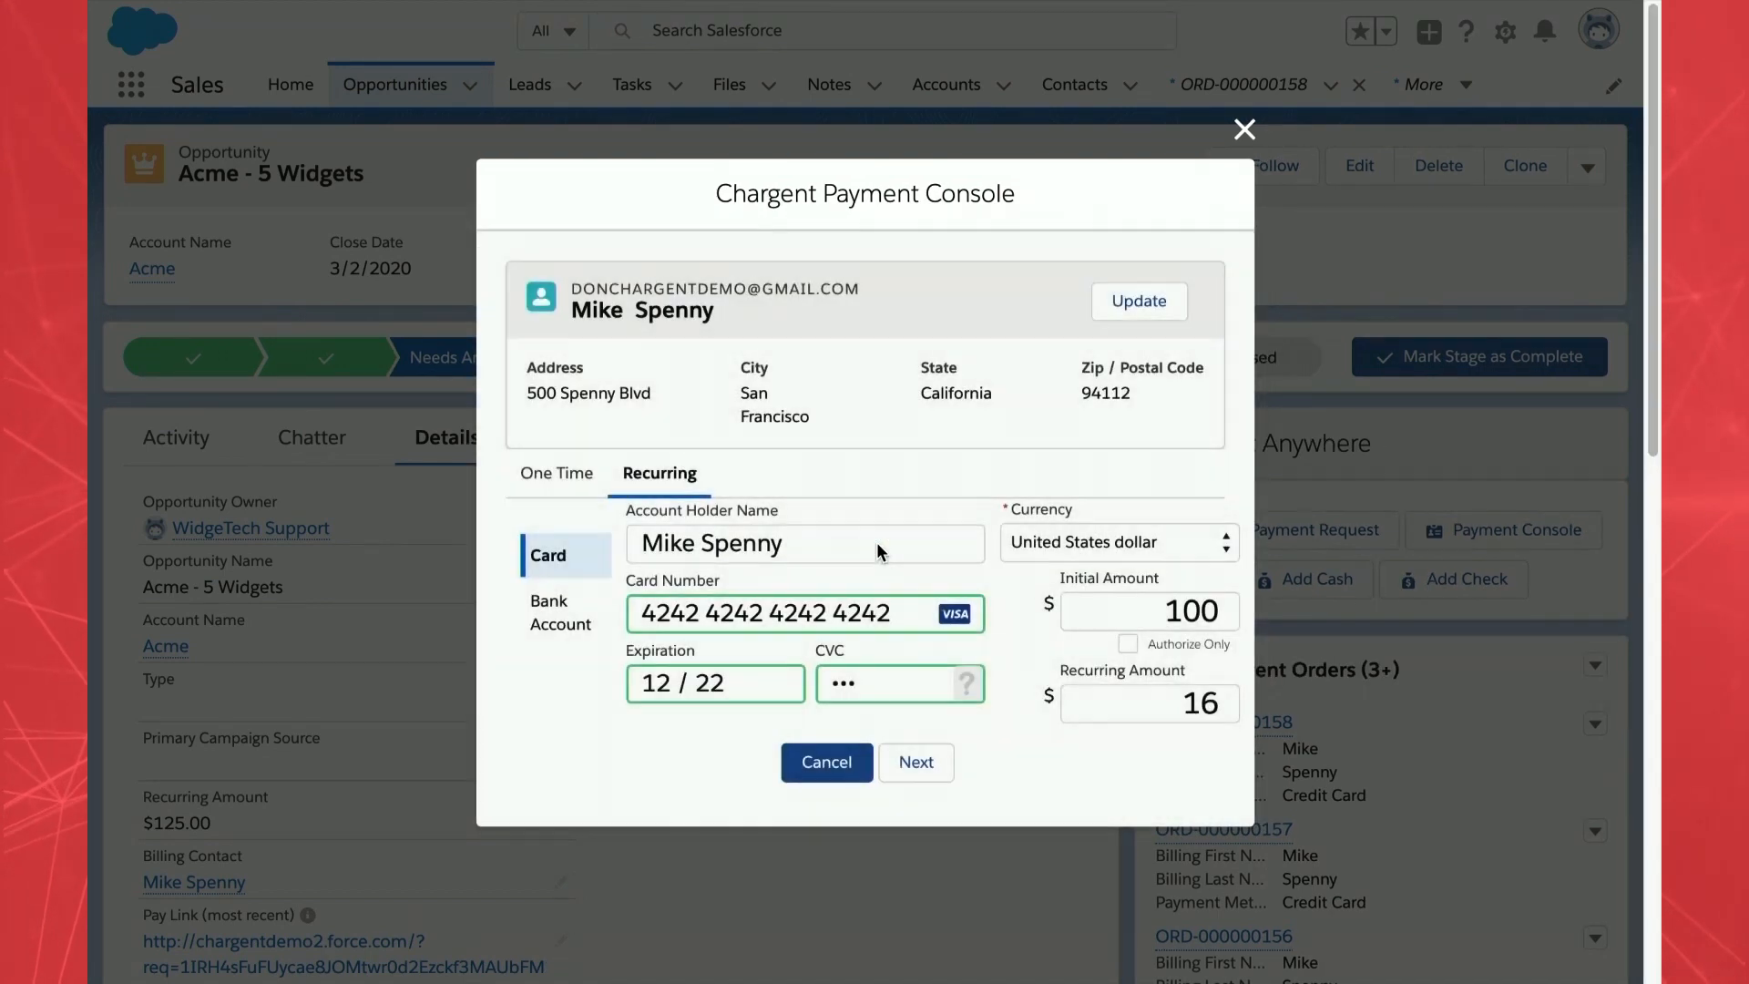
# - Continue to the recurring schedule settings and set the payment frequency to Monthly
pyautogui.click(925, 760)
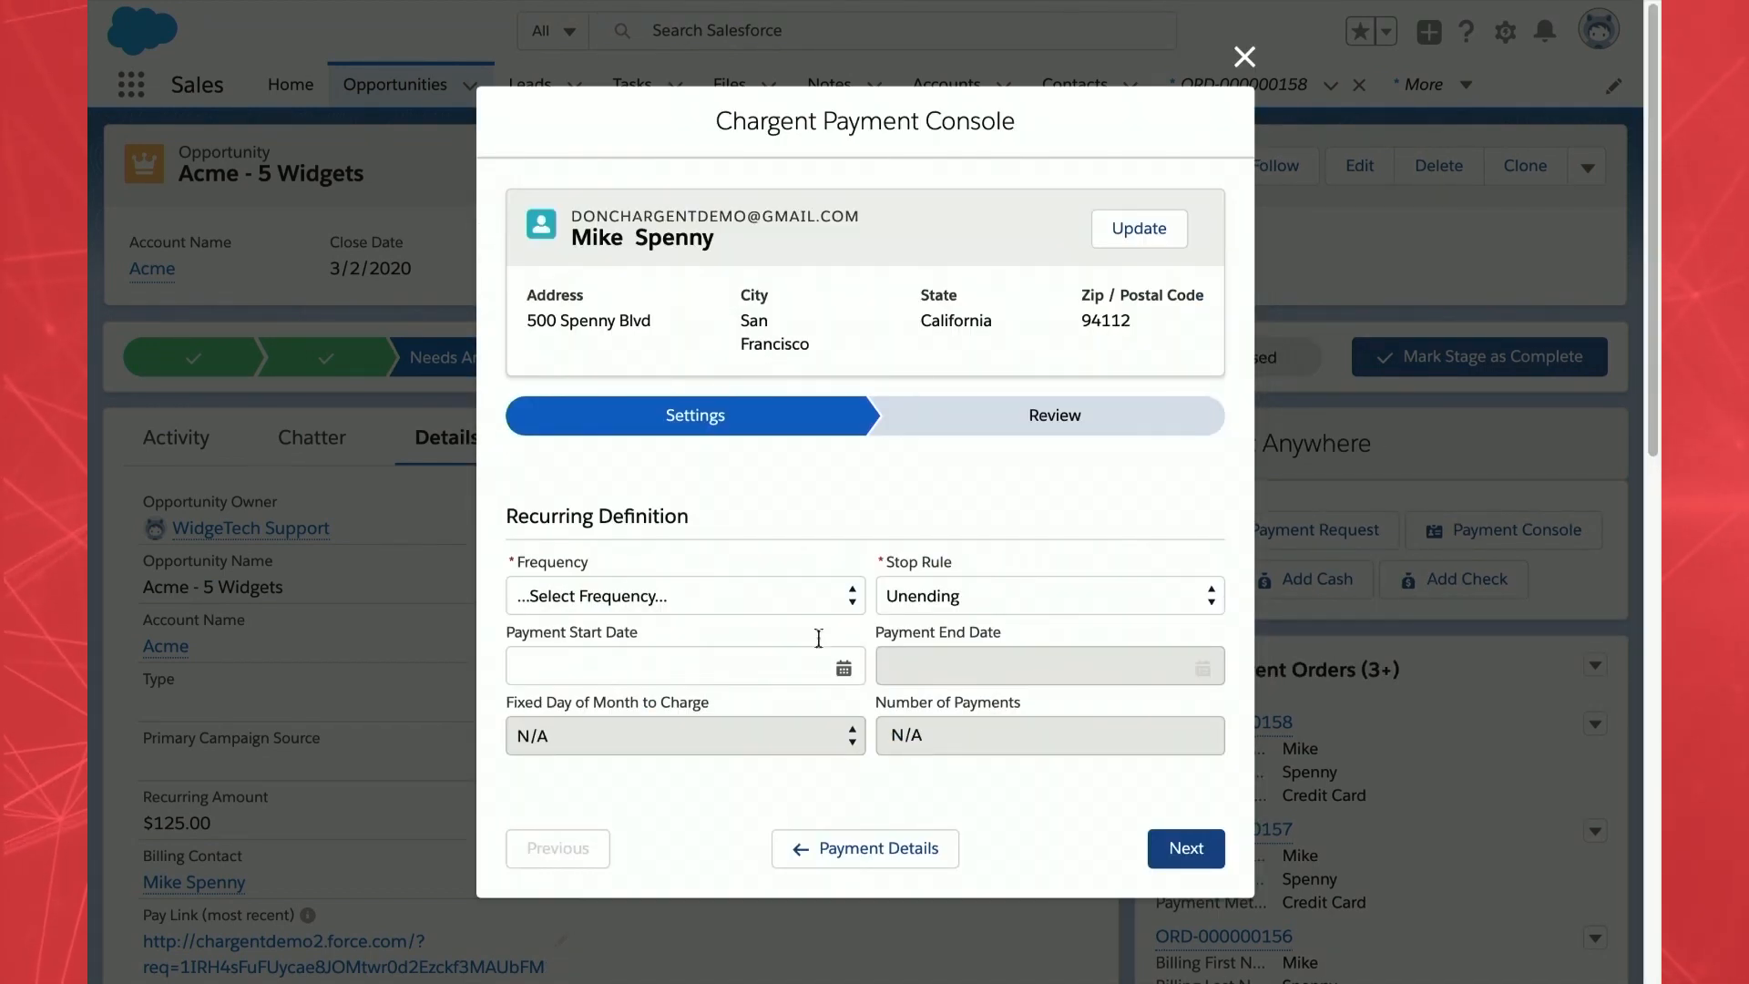
pyautogui.click(795, 600)
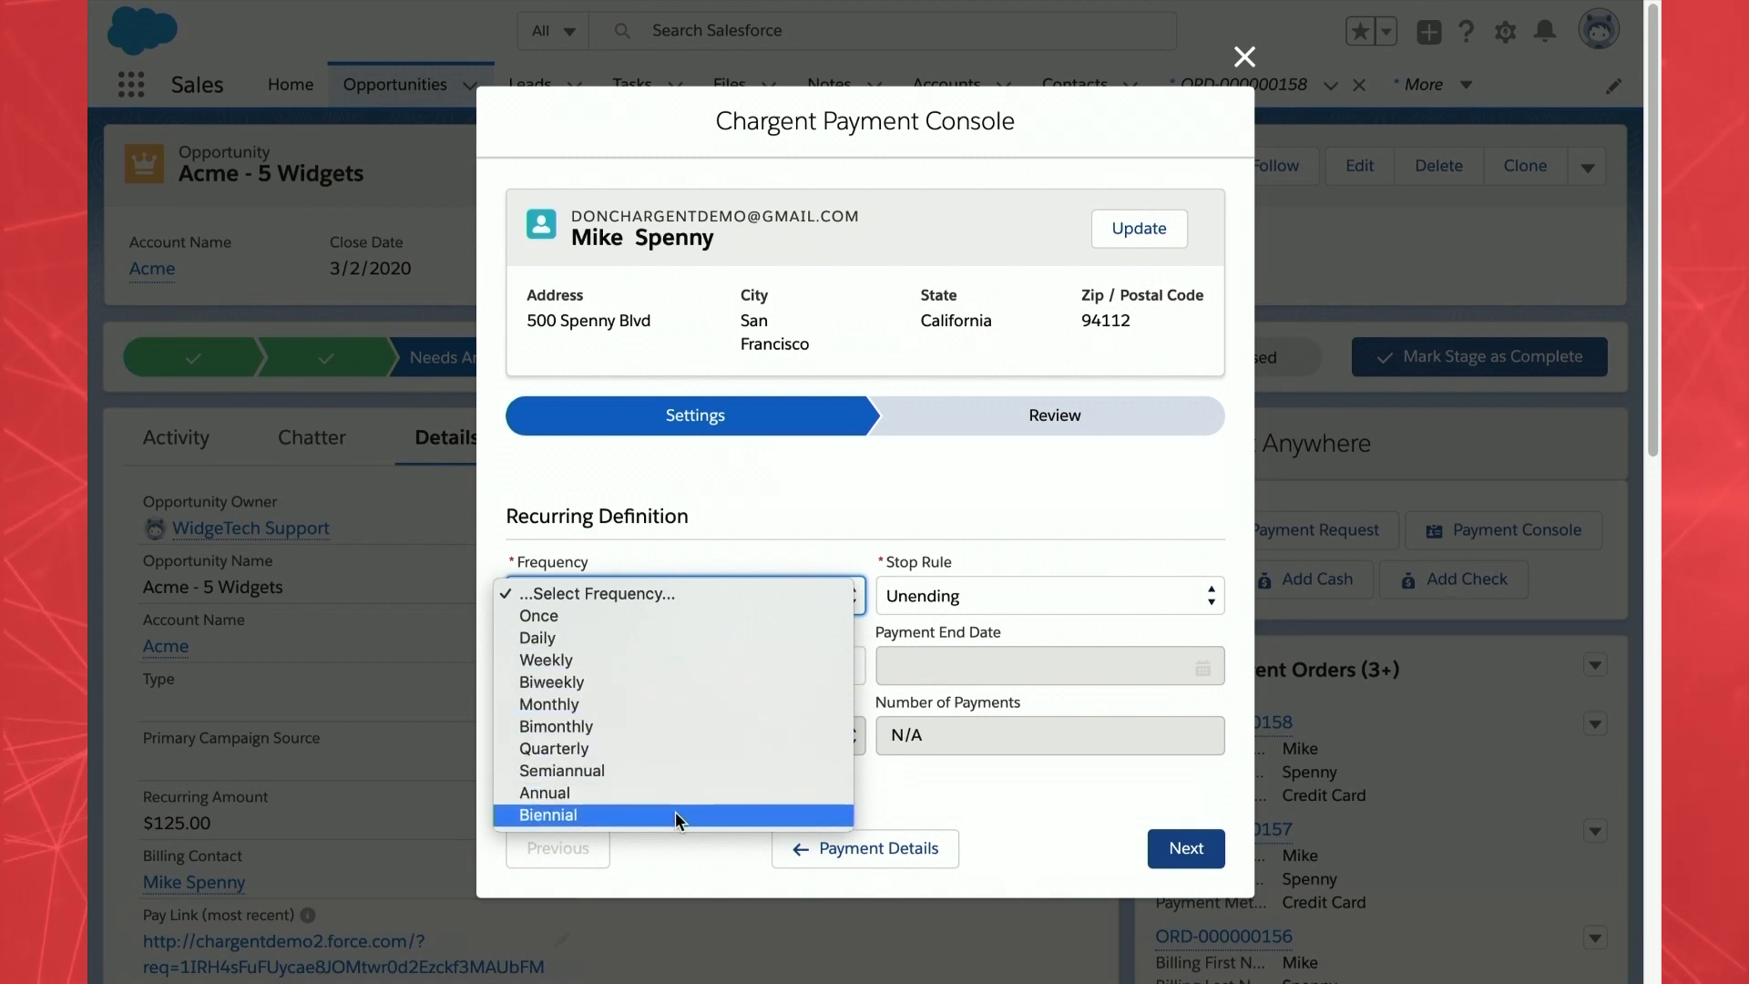
pyautogui.click(665, 683)
pyautogui.click(684, 597)
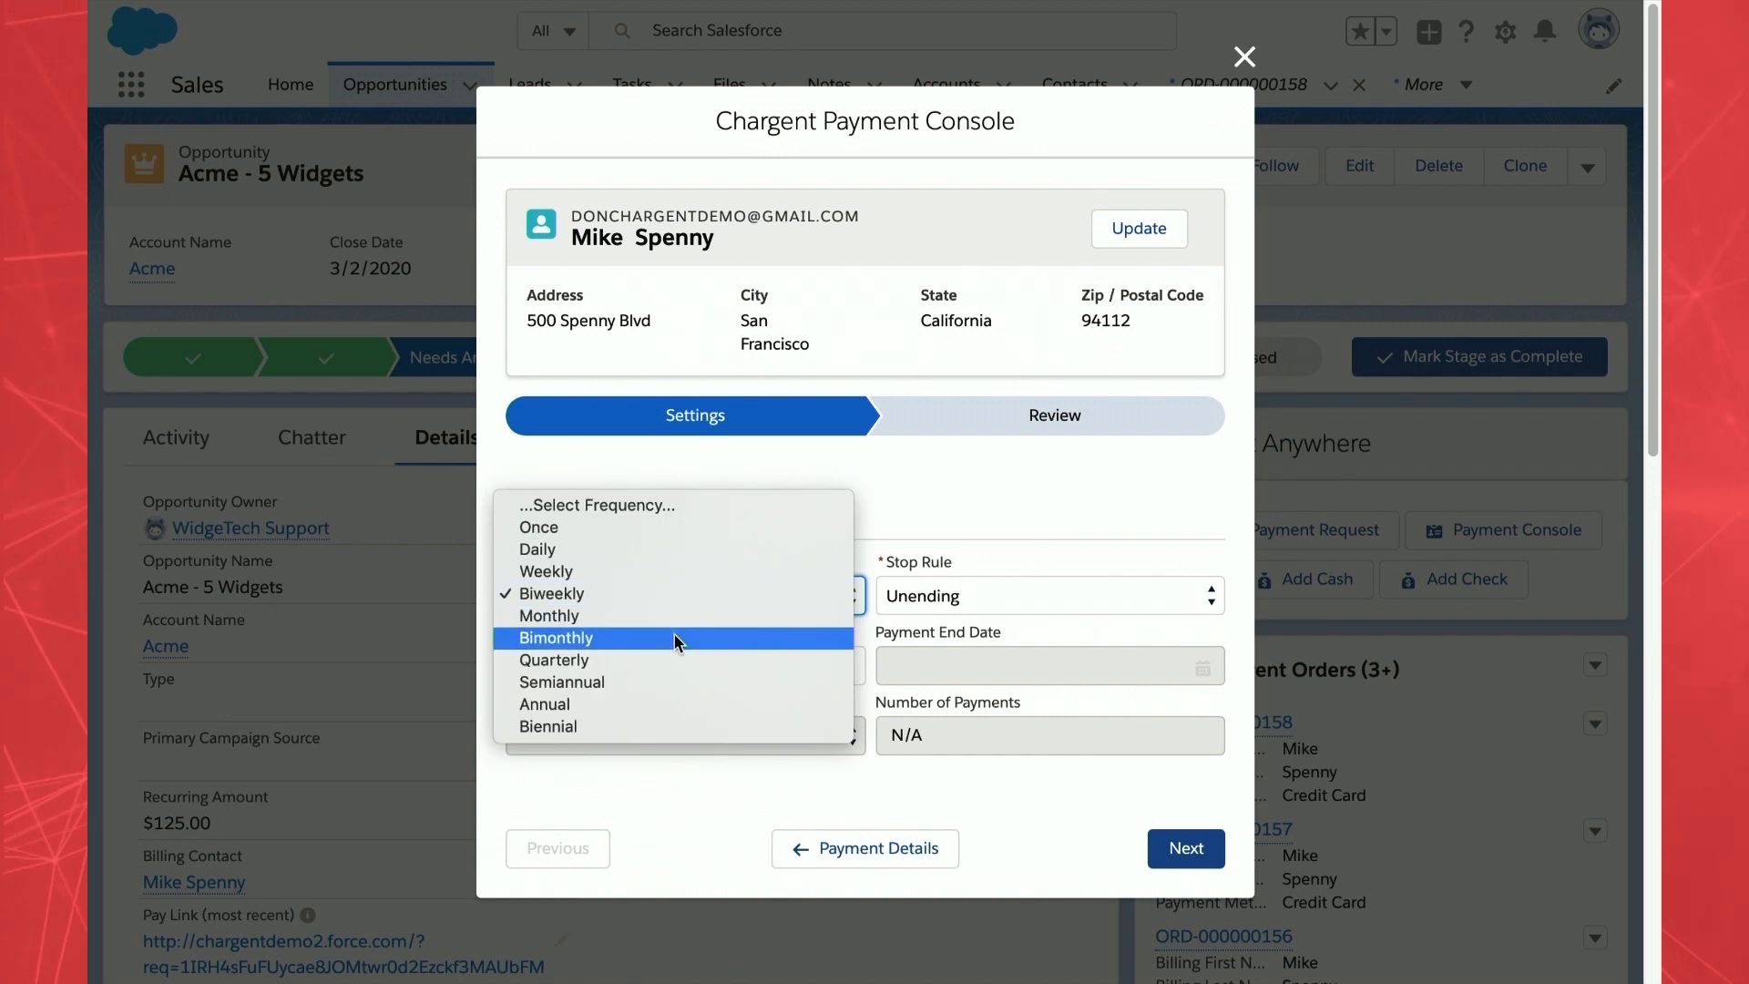
pyautogui.click(674, 620)
pyautogui.click(640, 656)
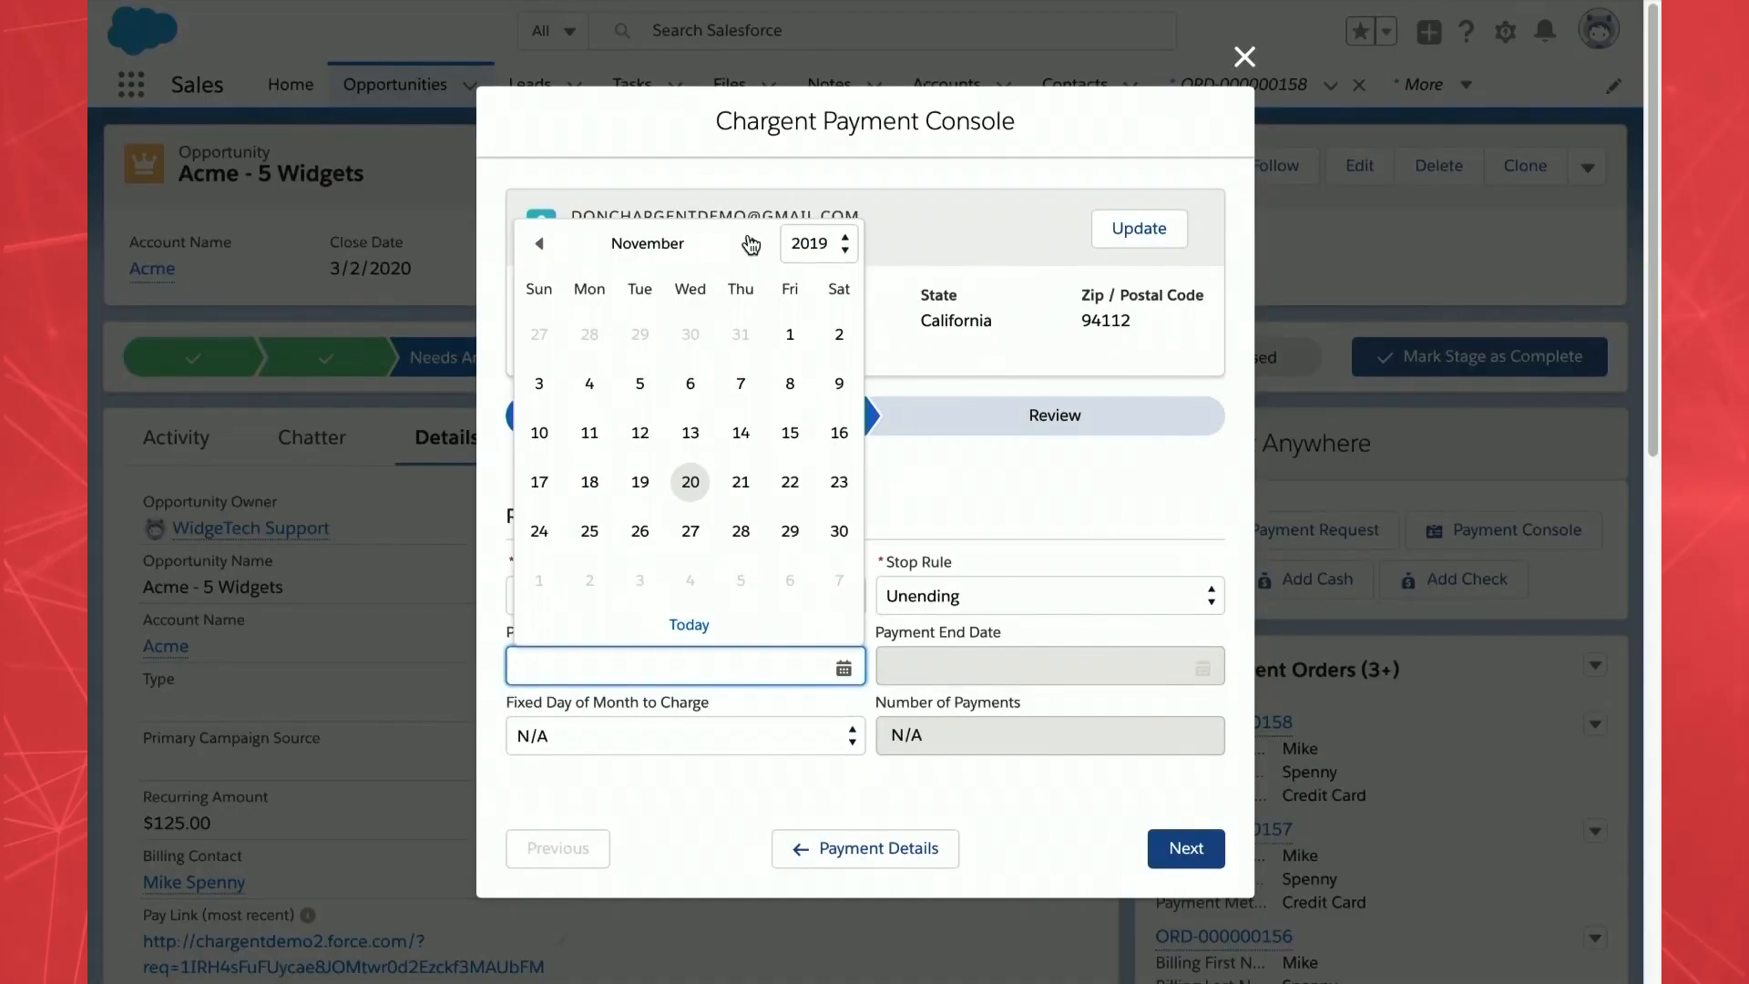
# - Advance the payment start date calendar to December 2019
pyautogui.click(751, 244)
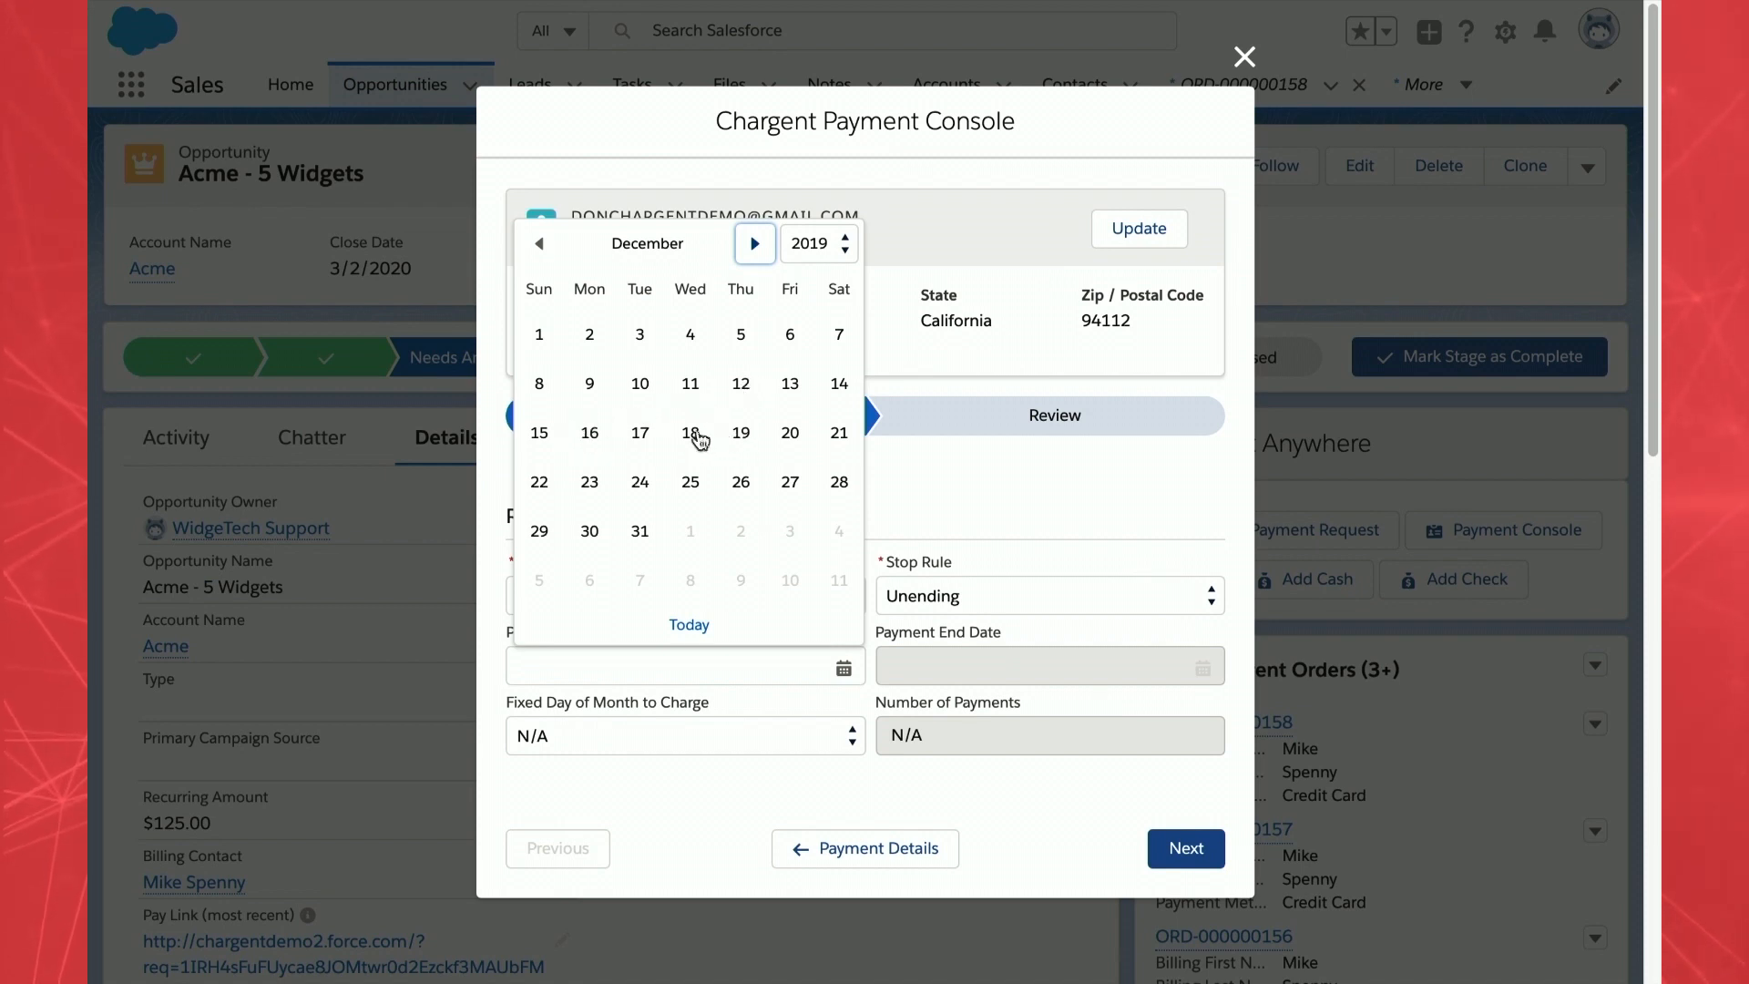
# - Pick December 20, 2019 as the payment start date
pyautogui.click(538, 246)
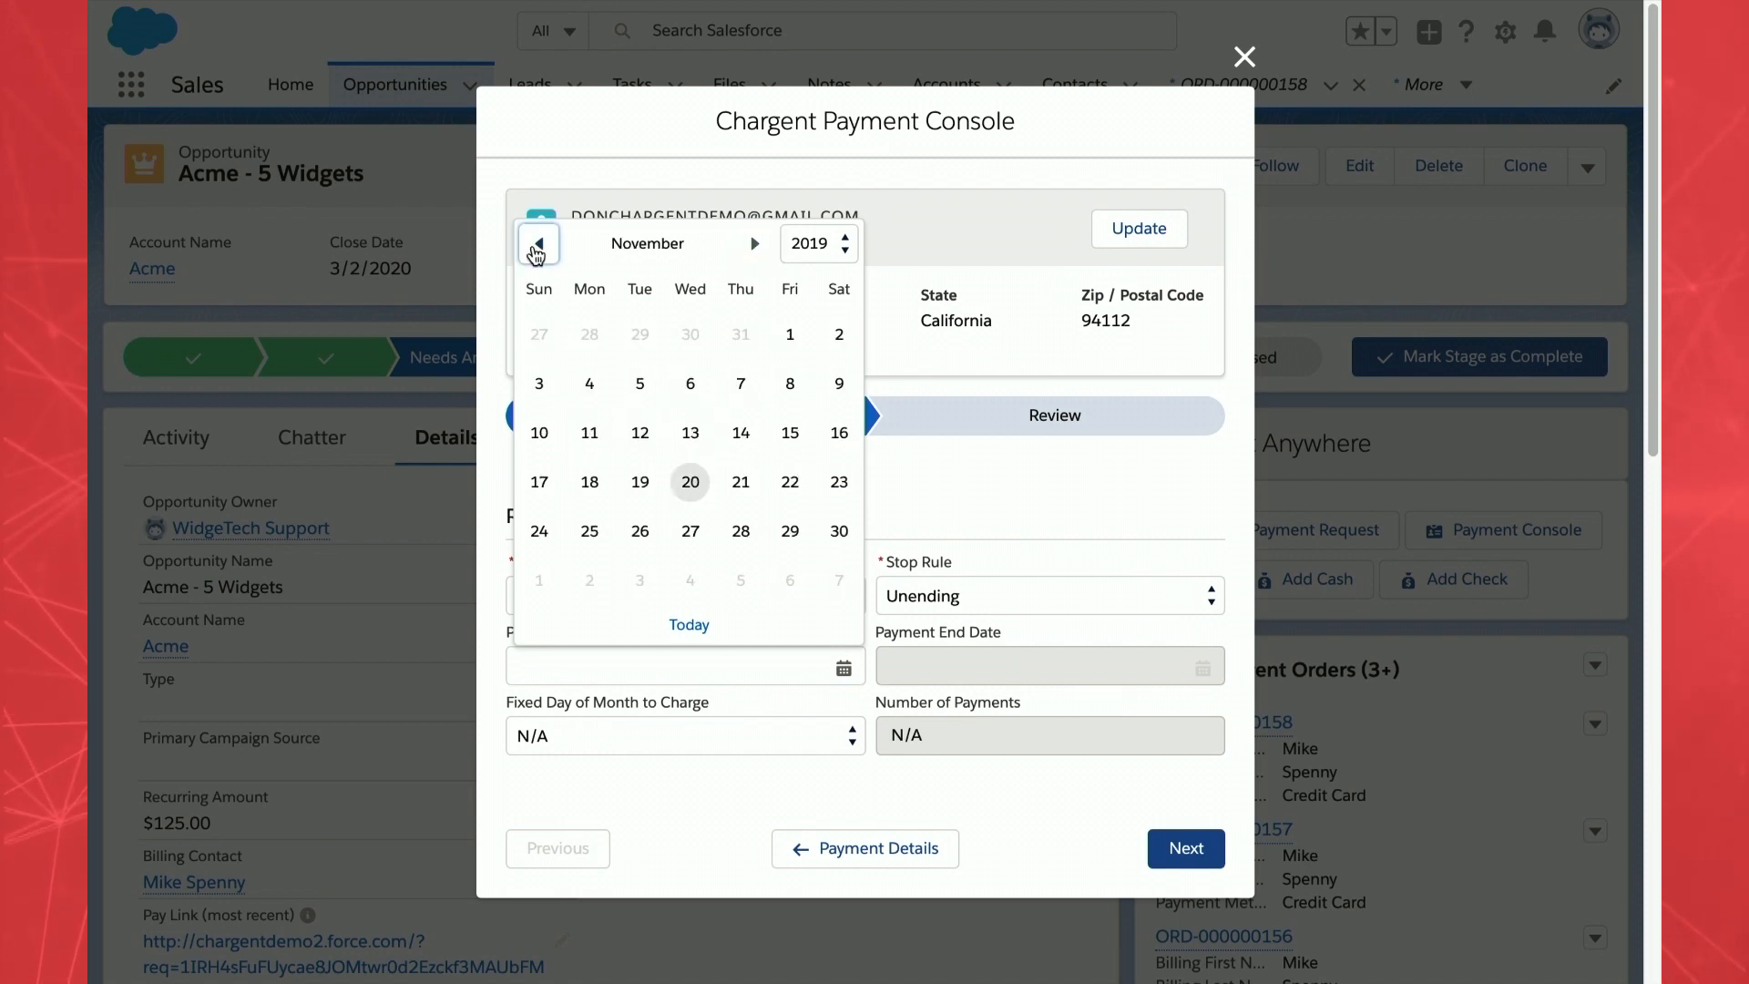
pyautogui.click(754, 243)
pyautogui.click(794, 439)
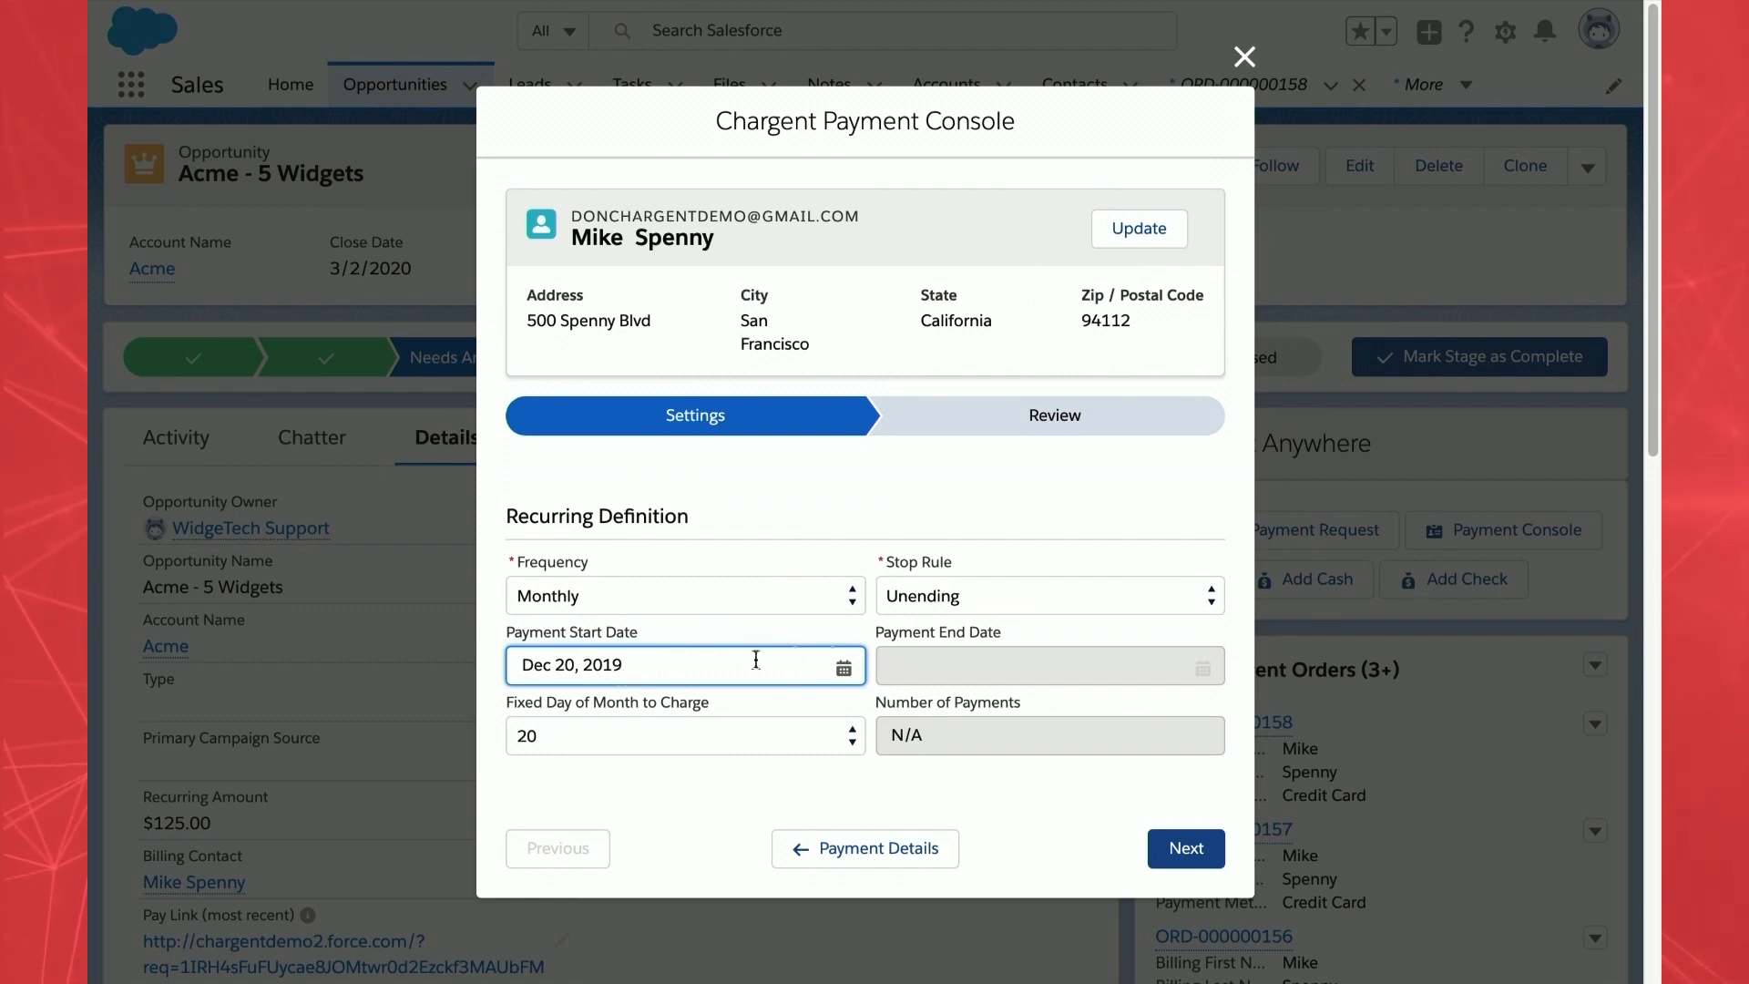
# - Try the Count and Date stop rules, settle on Unending, and proceed to review
pyautogui.click(940, 594)
pyautogui.click(940, 594)
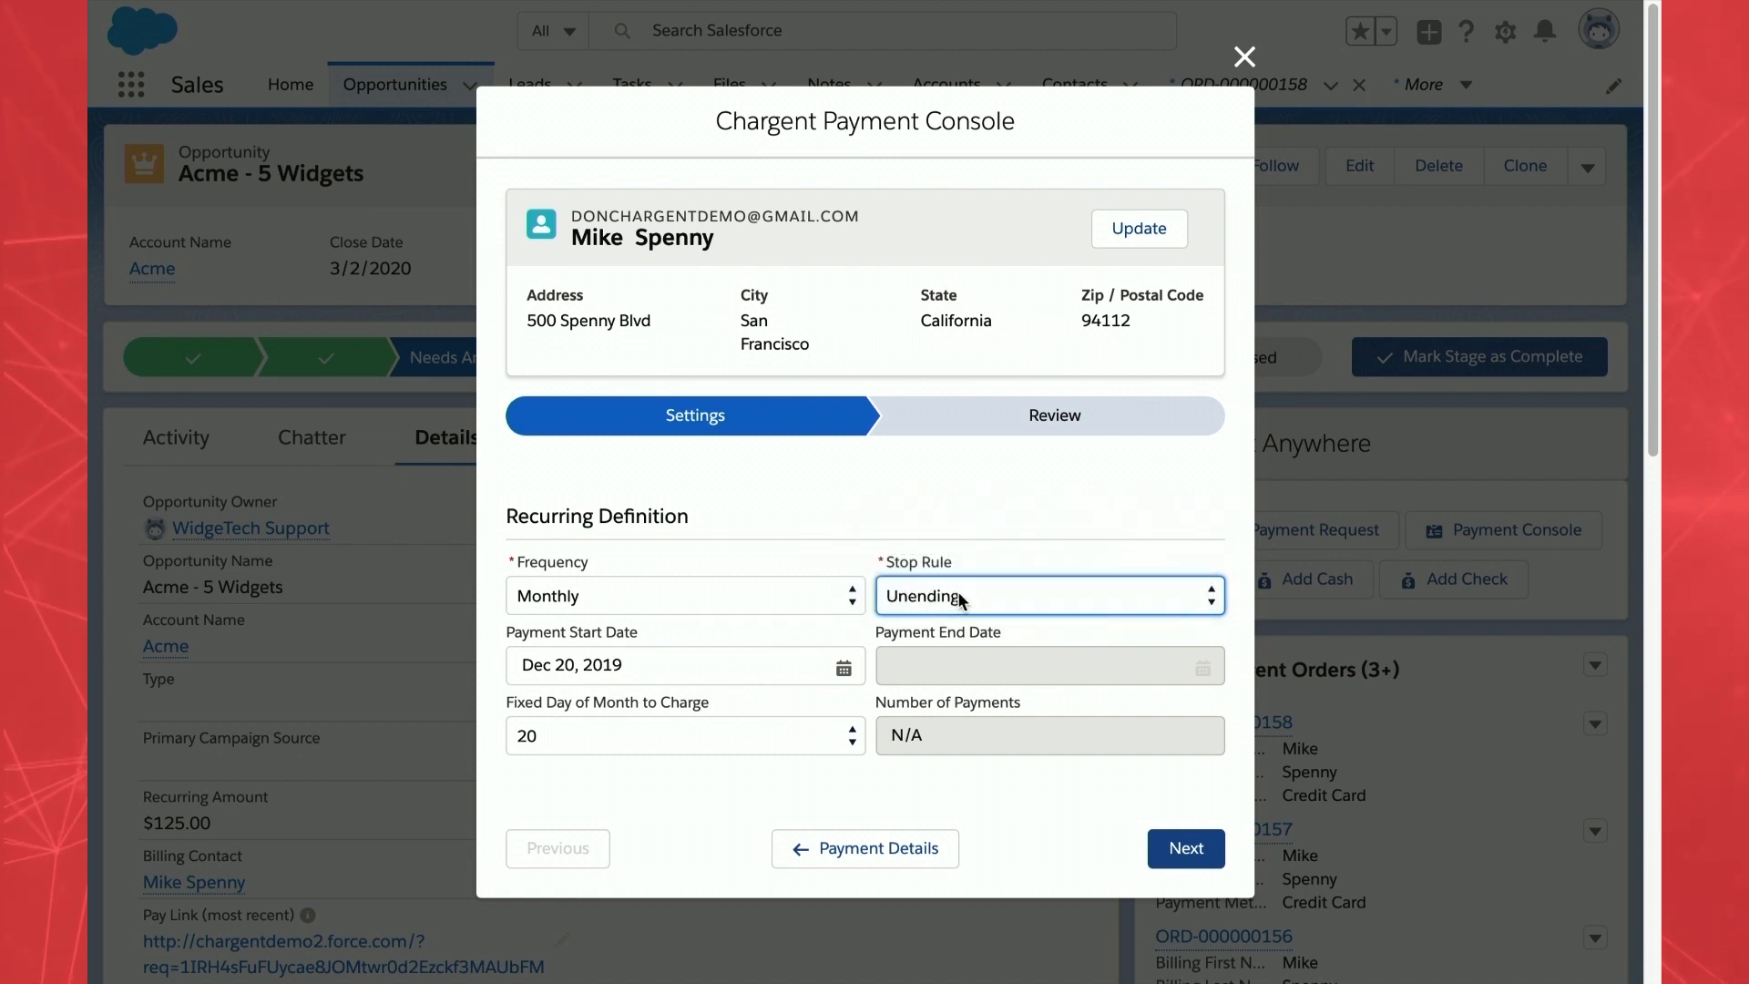
pyautogui.click(957, 588)
pyautogui.click(990, 555)
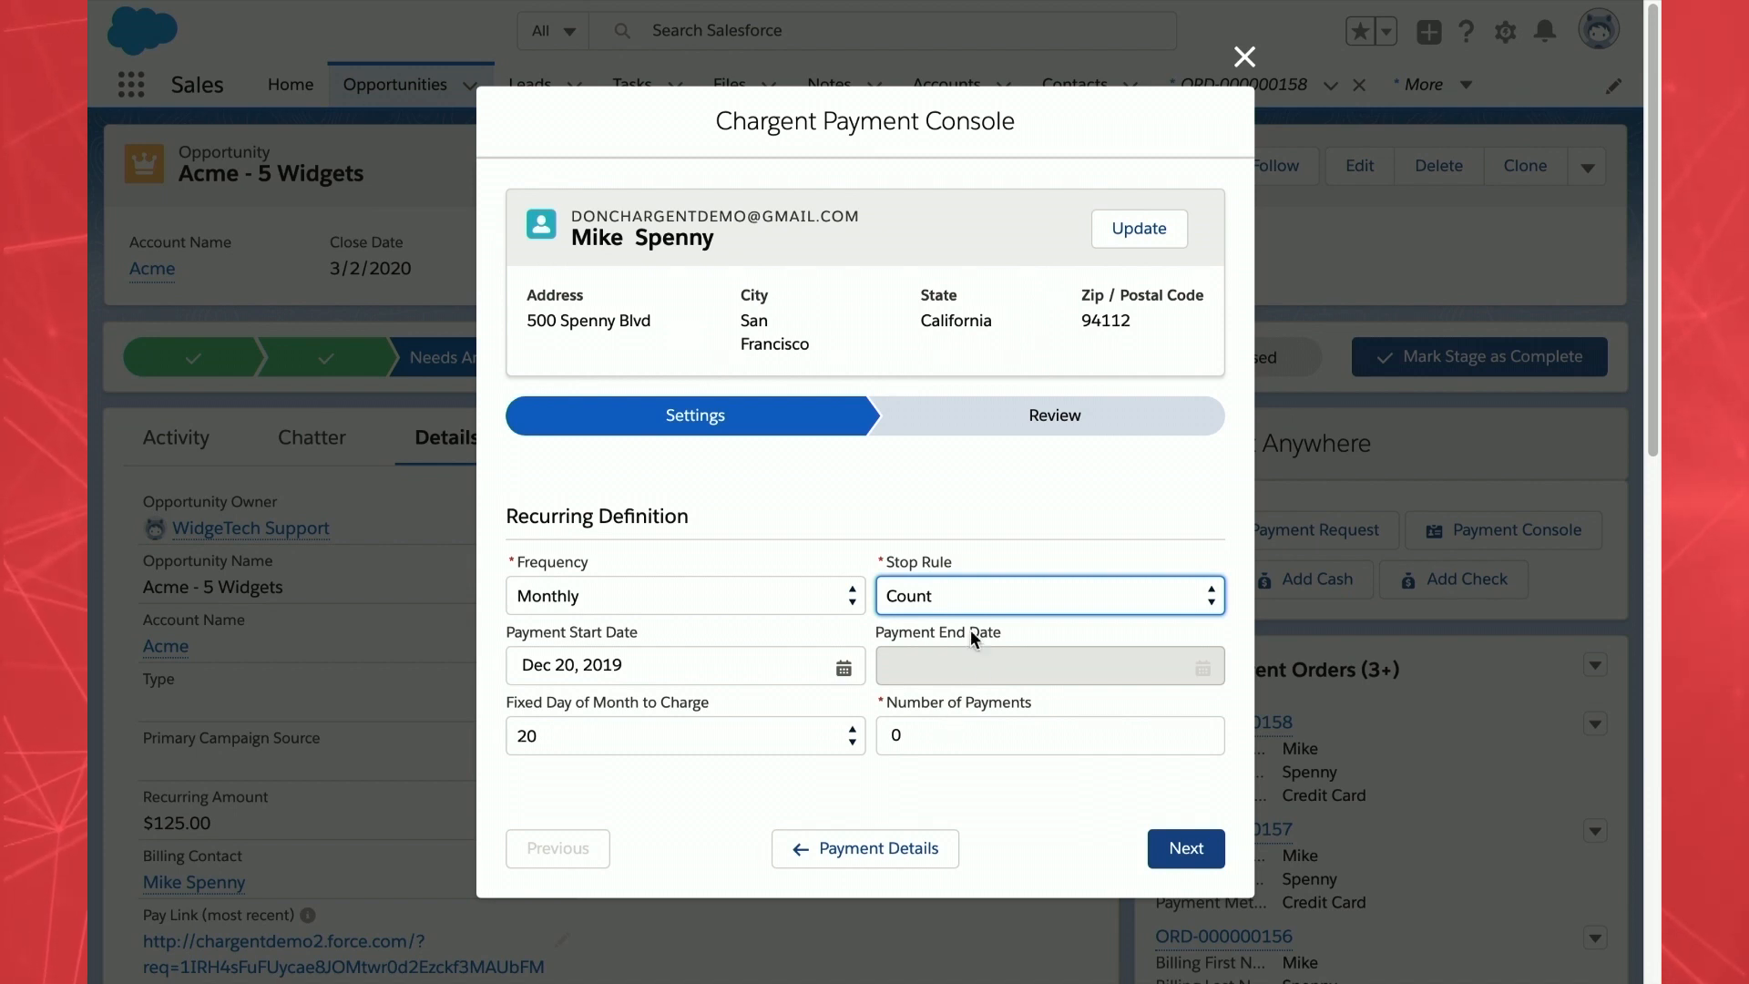
pyautogui.click(986, 588)
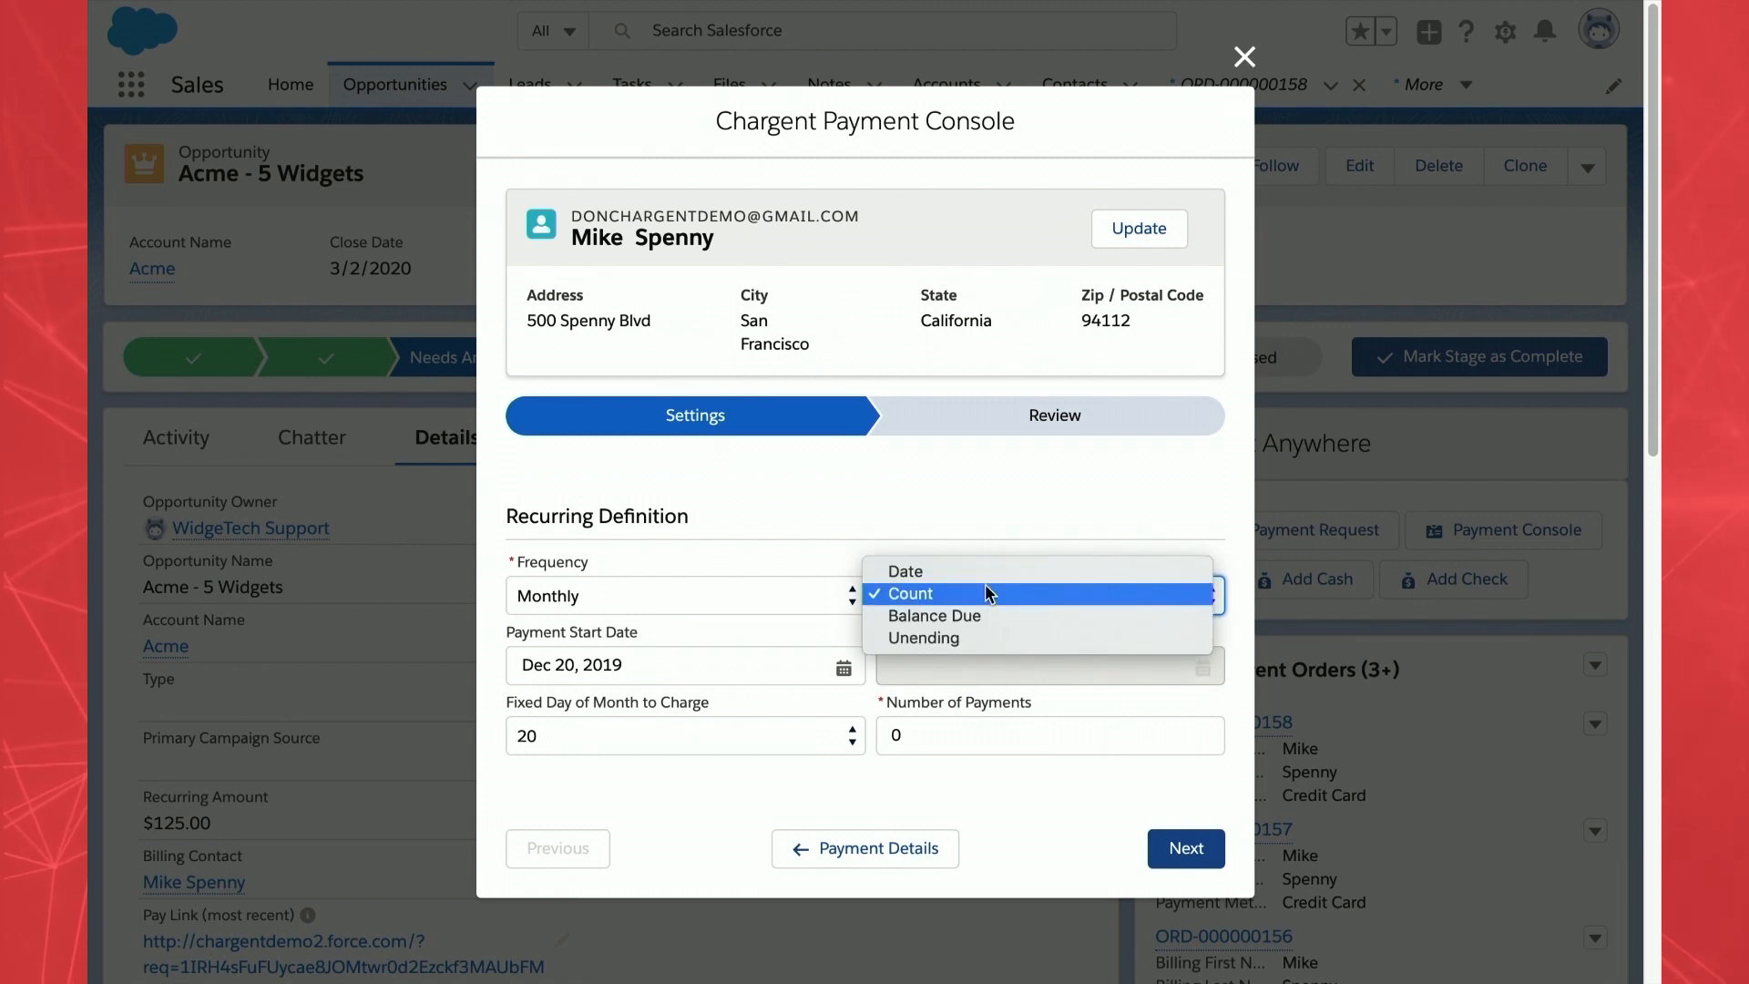
pyautogui.click(967, 570)
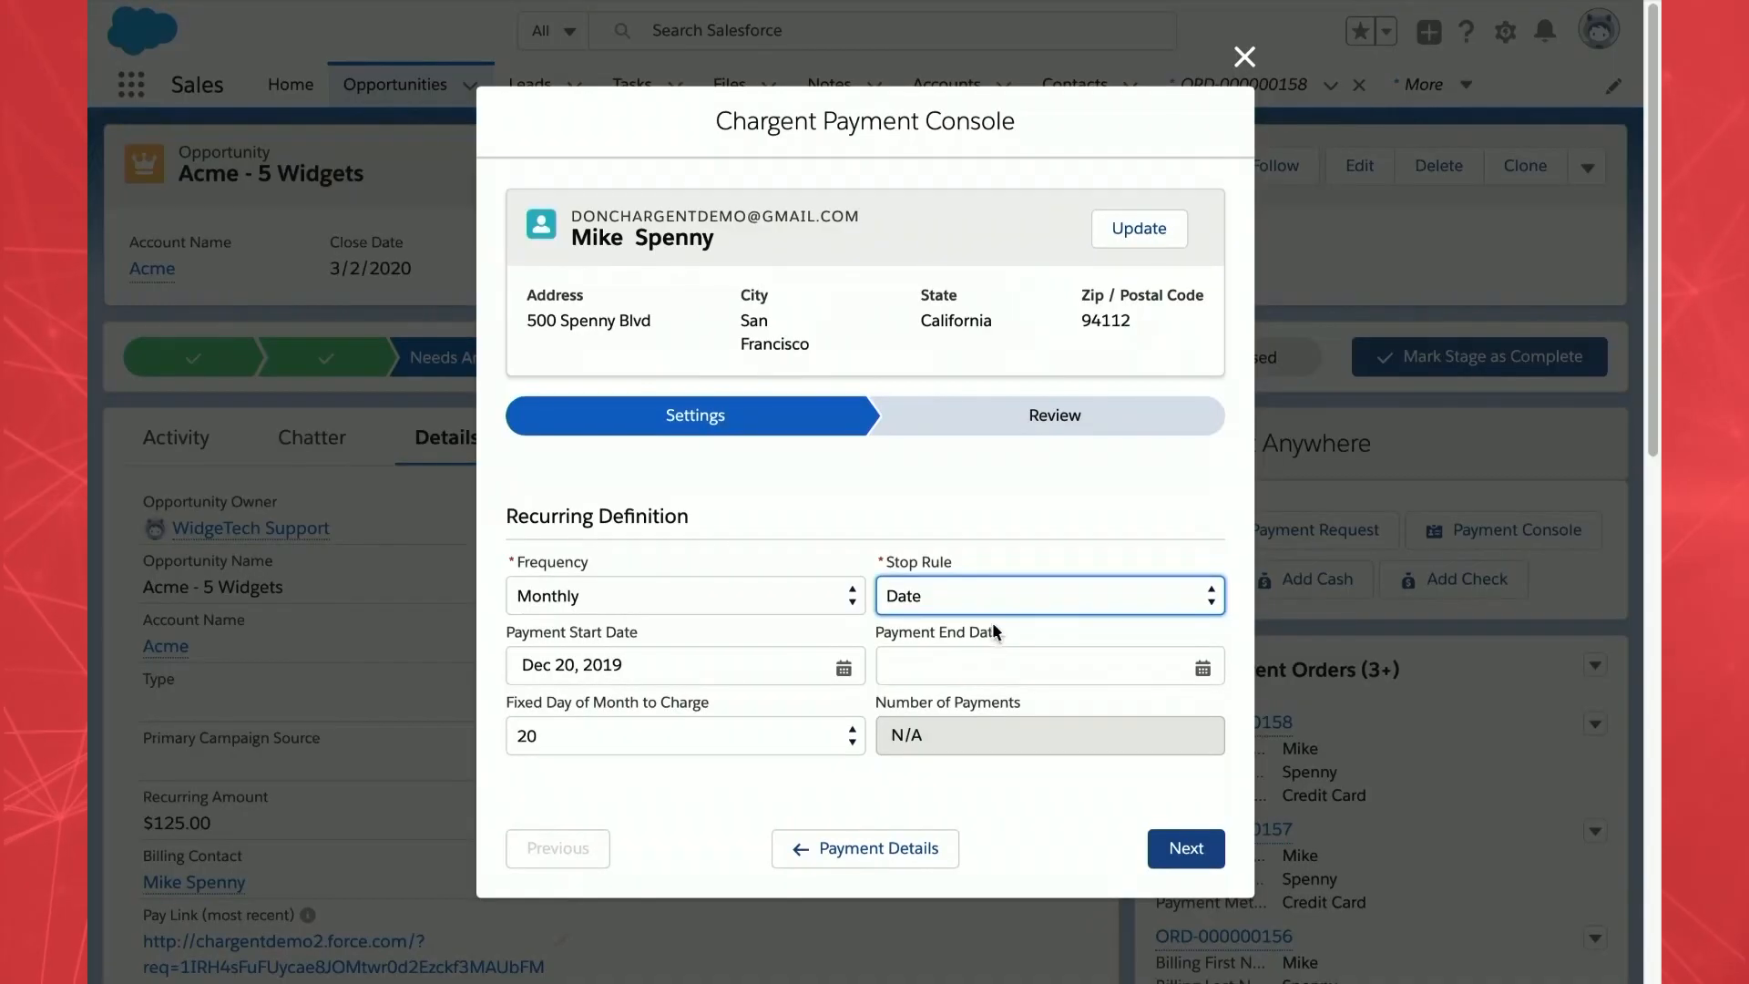
pyautogui.click(1014, 593)
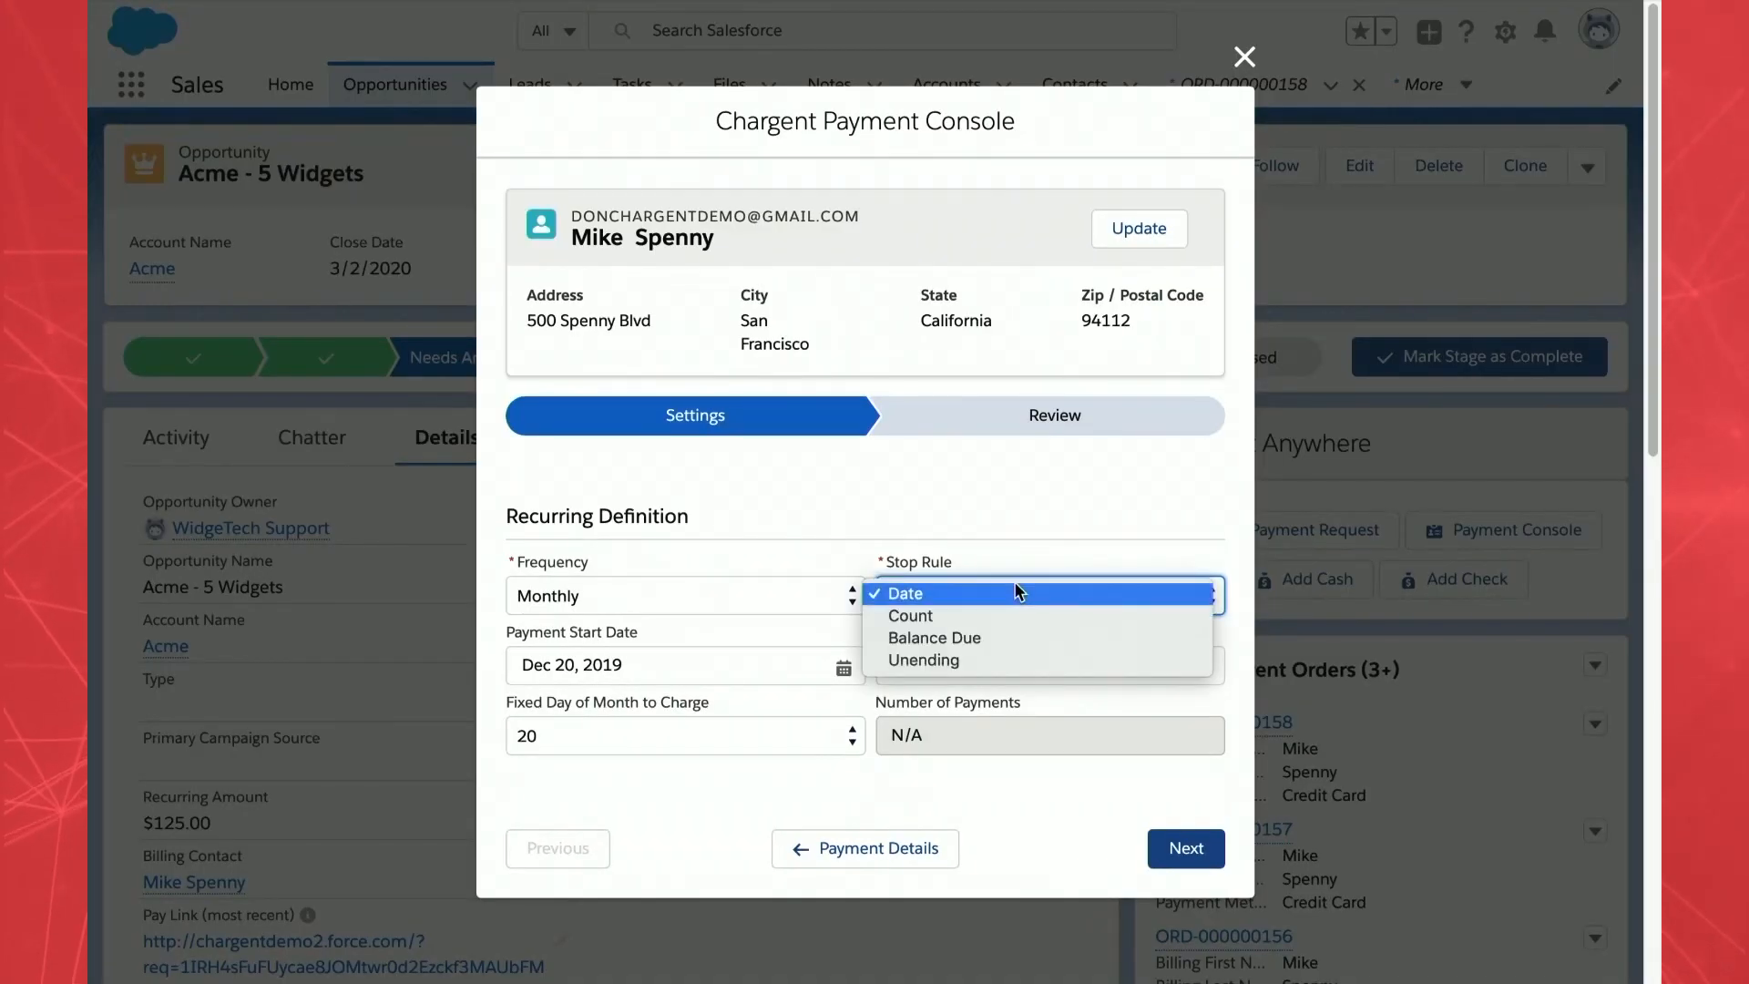
pyautogui.click(973, 660)
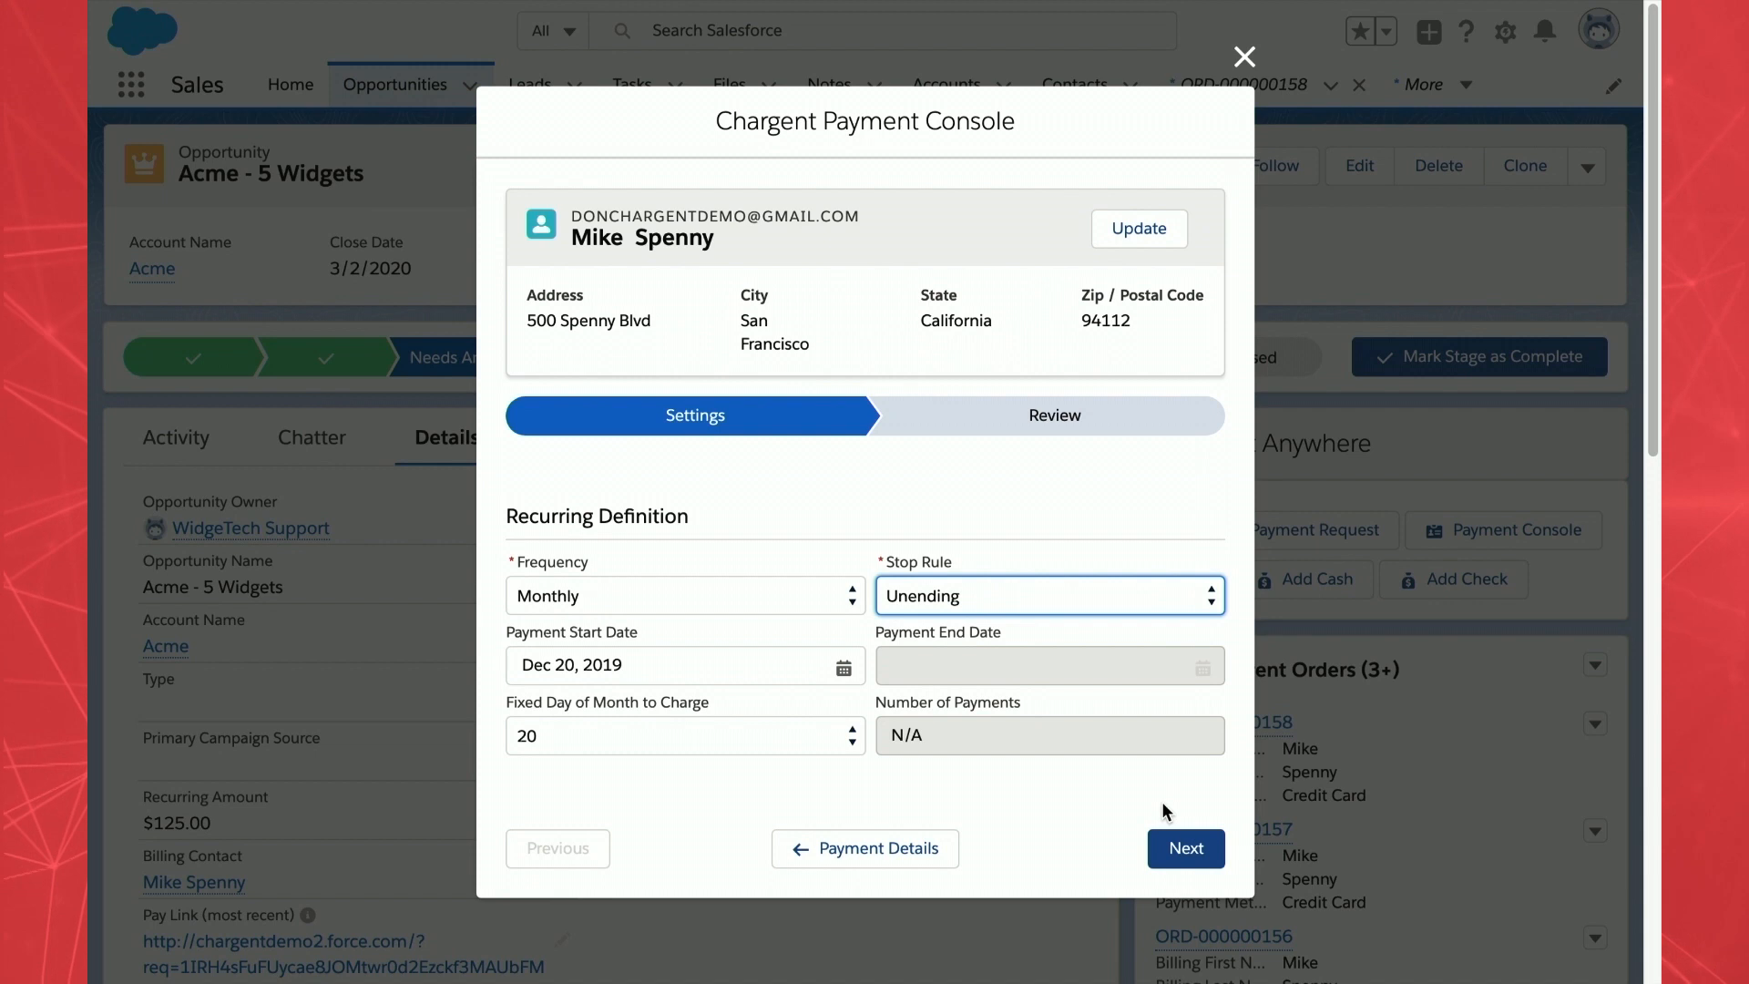
pyautogui.click(1175, 852)
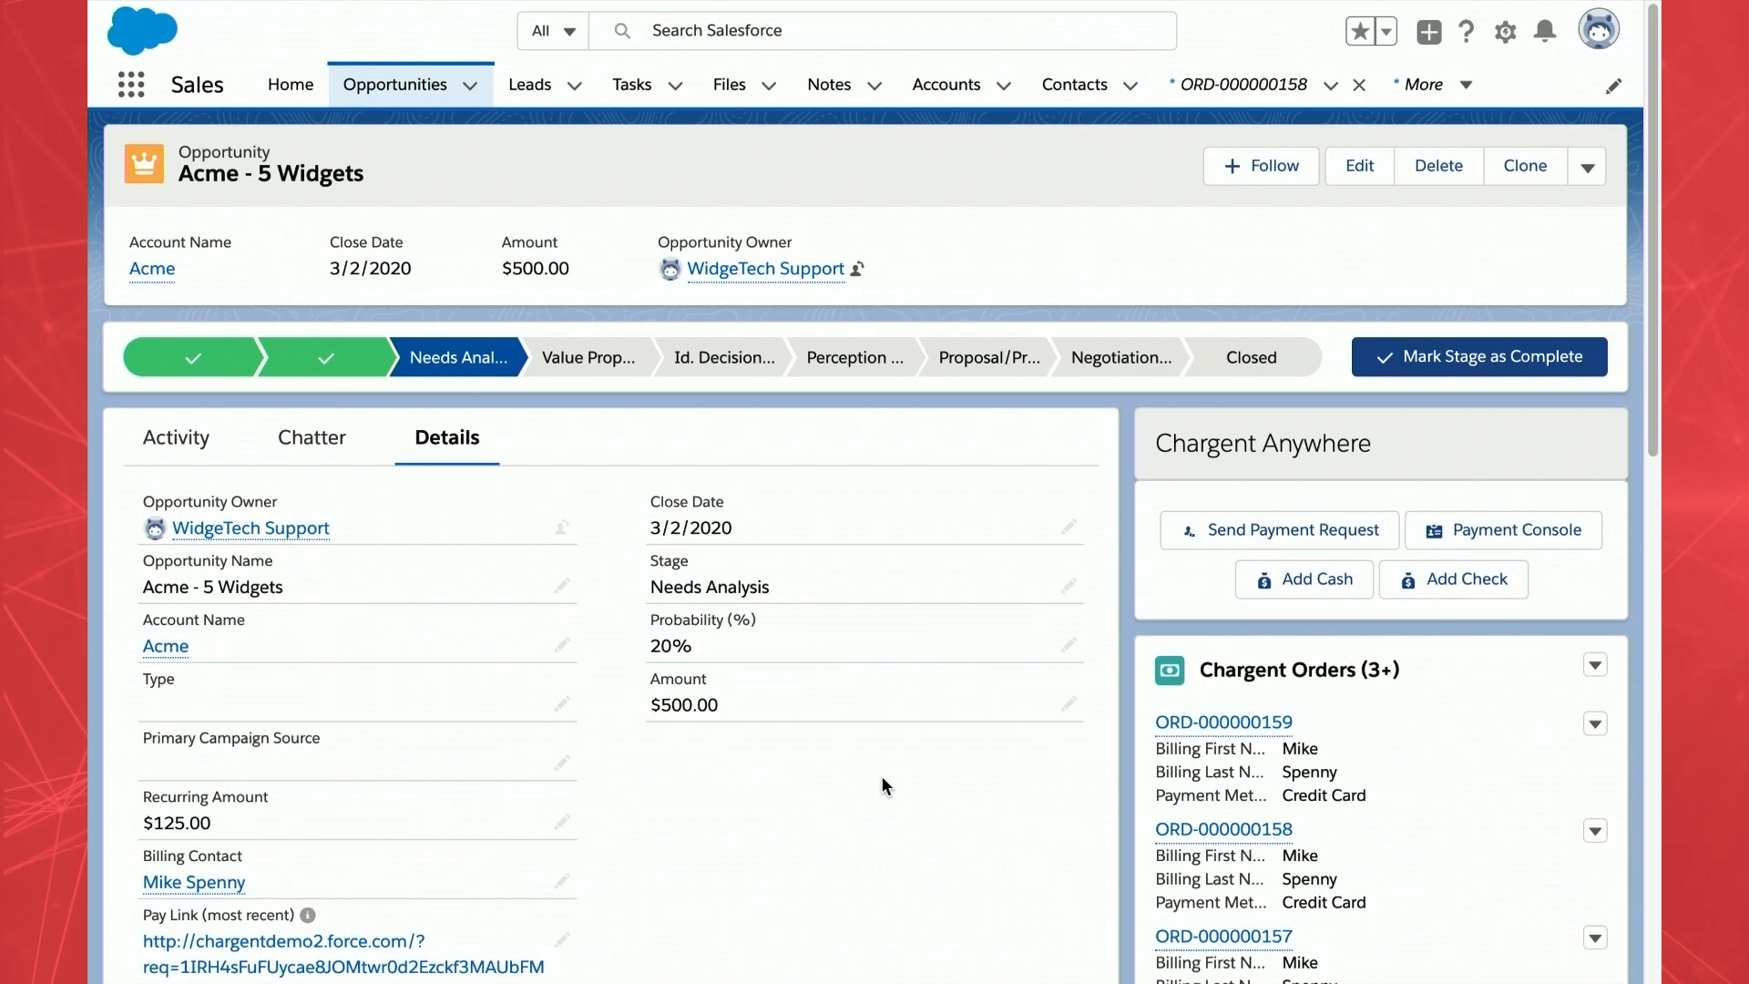
# - Open order ORD-000000159 and its approved $100.00 transaction TRX-000000532
pyautogui.moveTo(1260, 722)
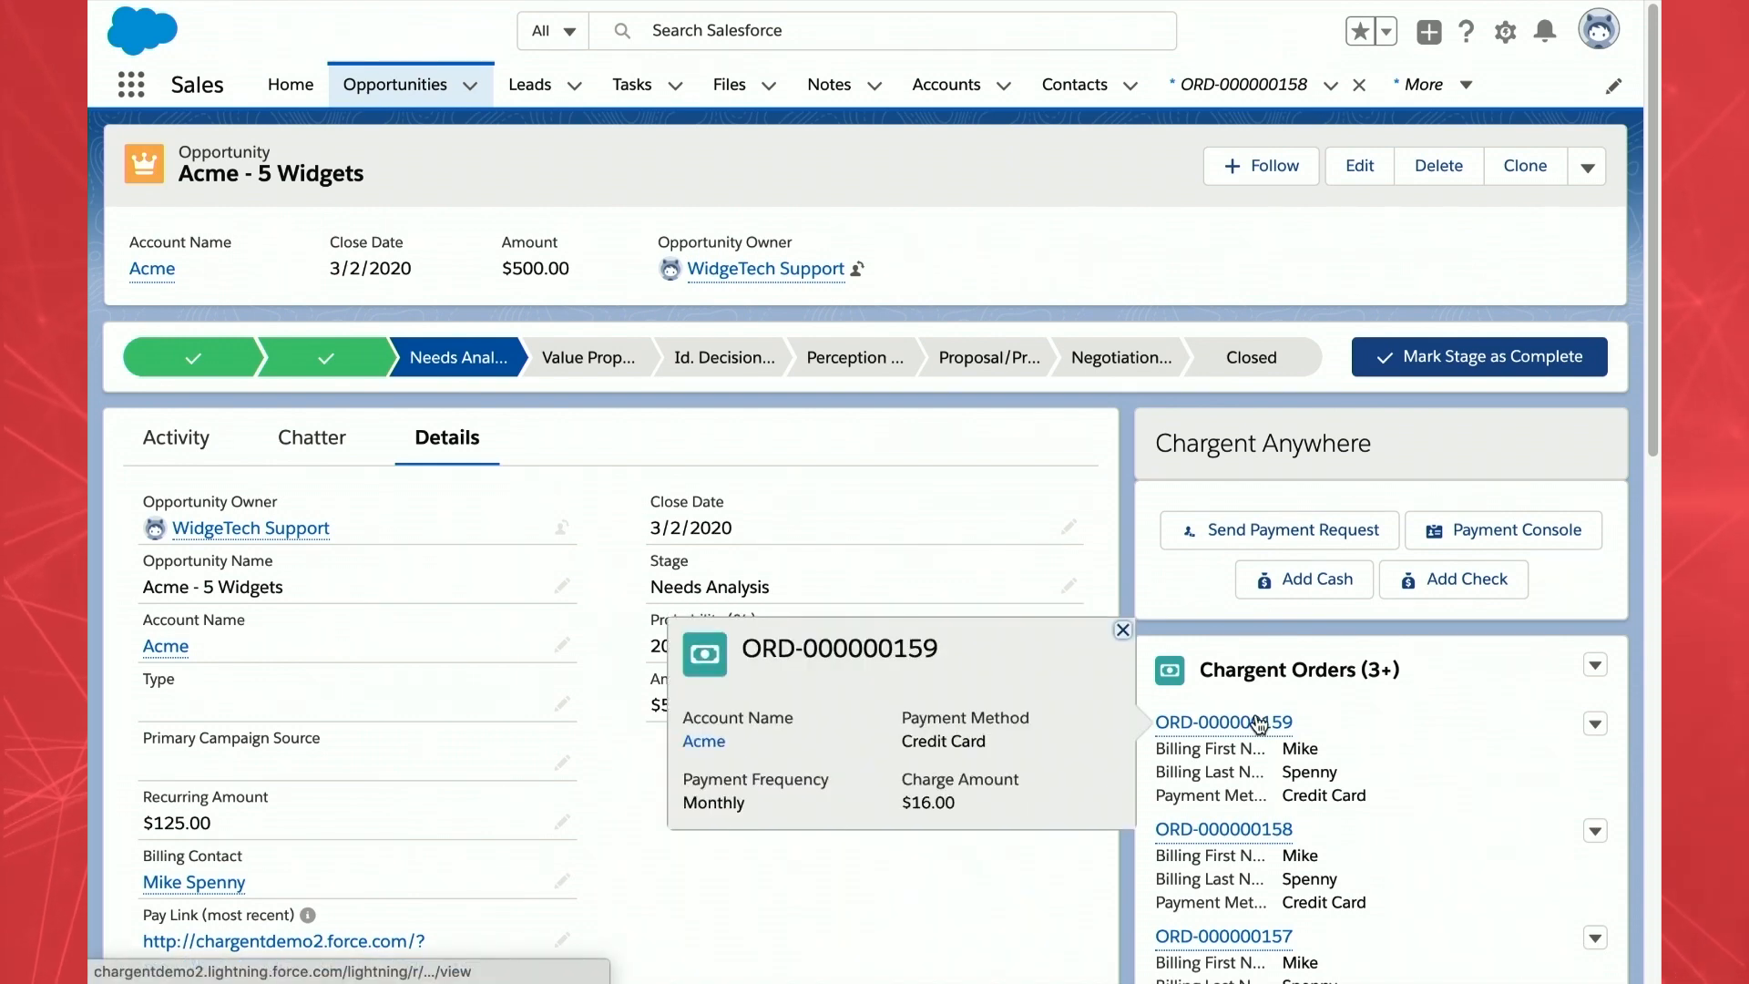
pyautogui.click(1260, 722)
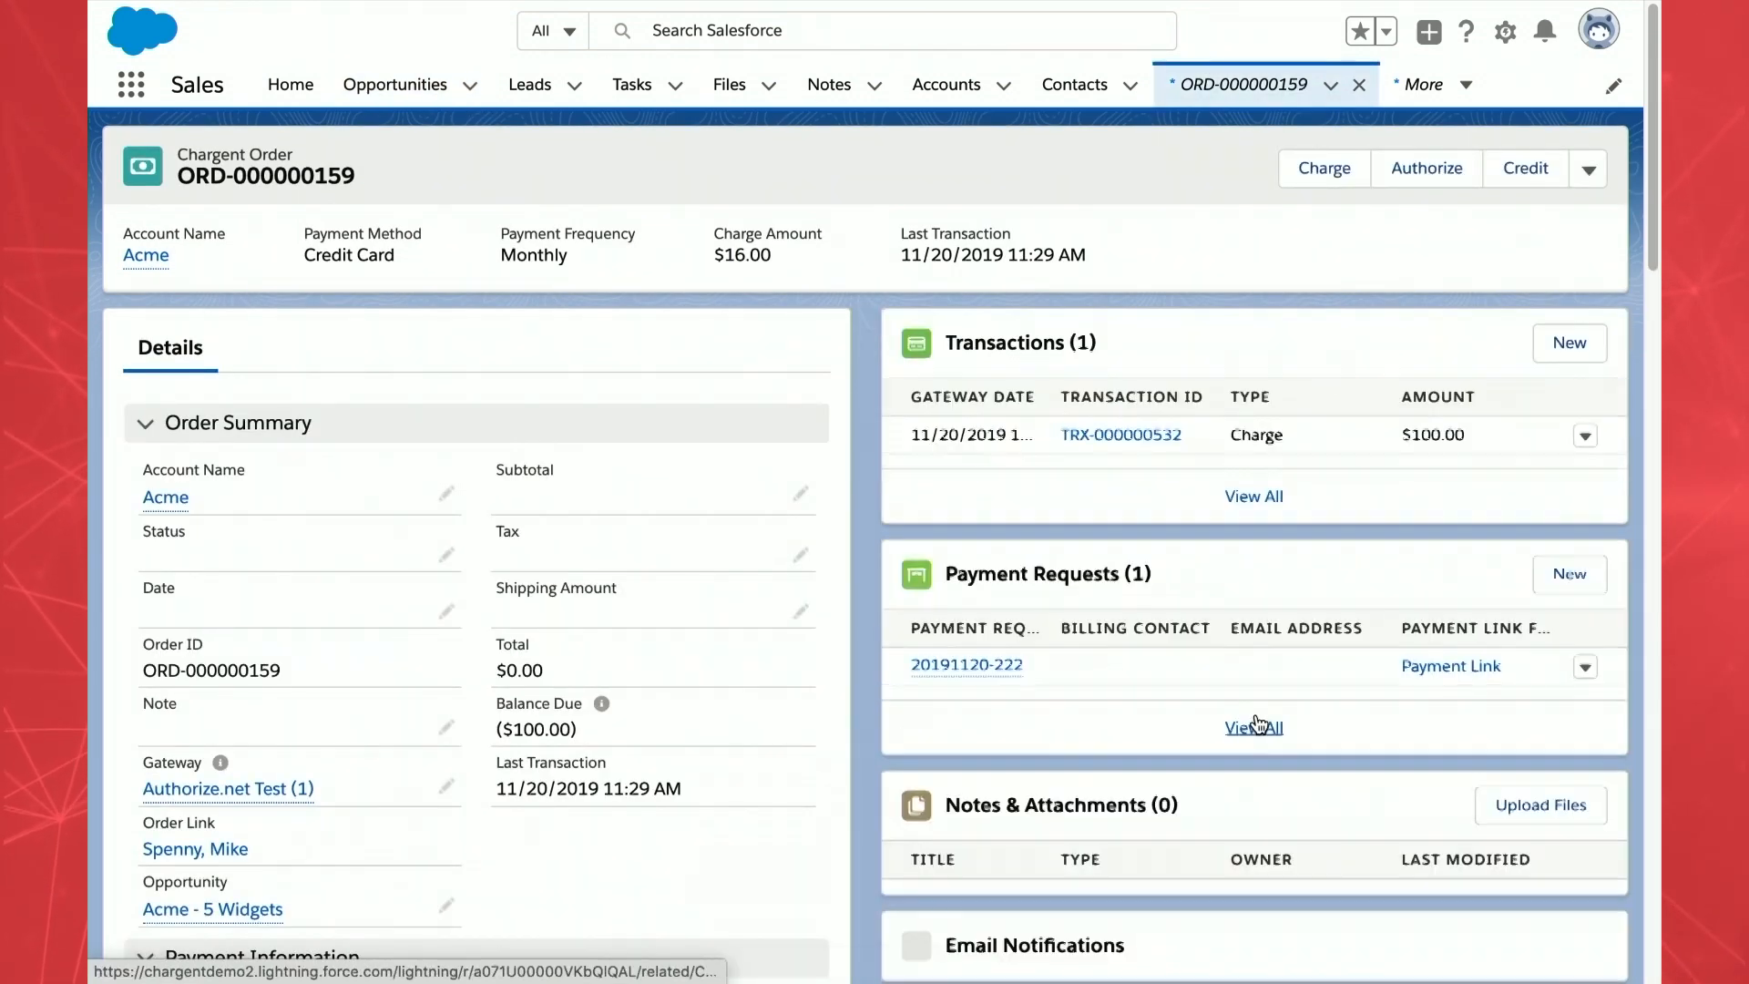
pyautogui.click(1134, 437)
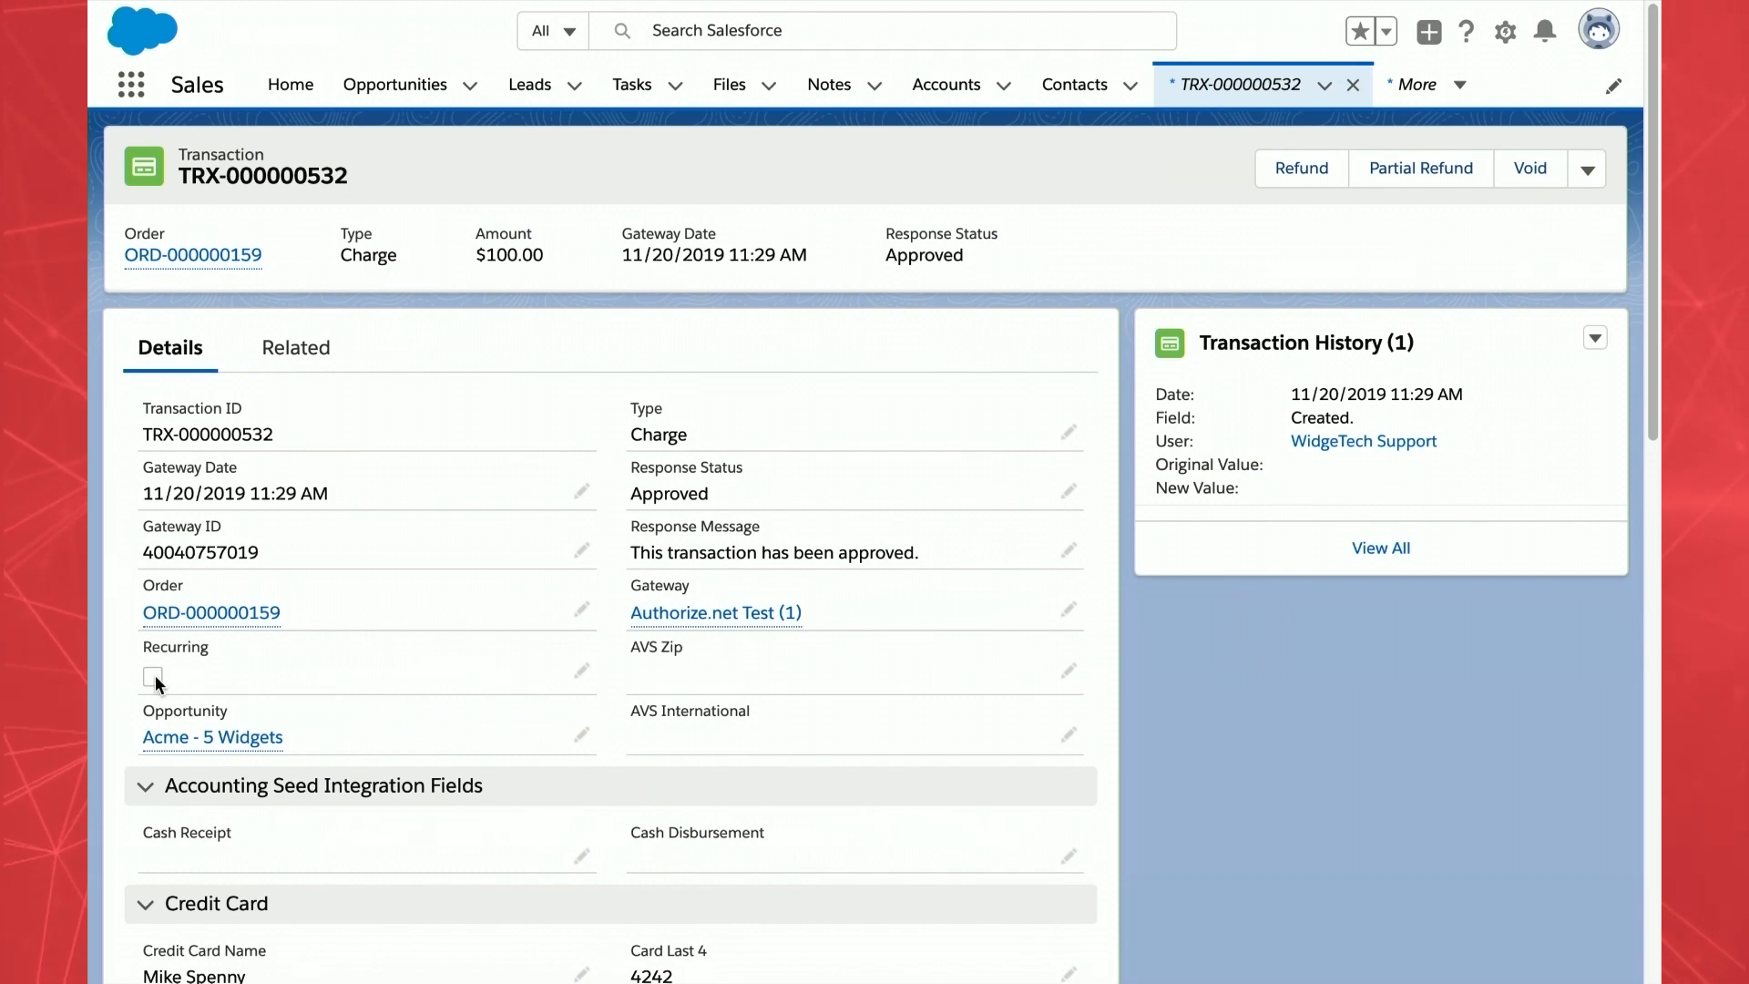
# - Go back to the order page and advance to the 'The Basics: Voids vs. Refund' slide
pyautogui.hscroll(-5, 155, 675)
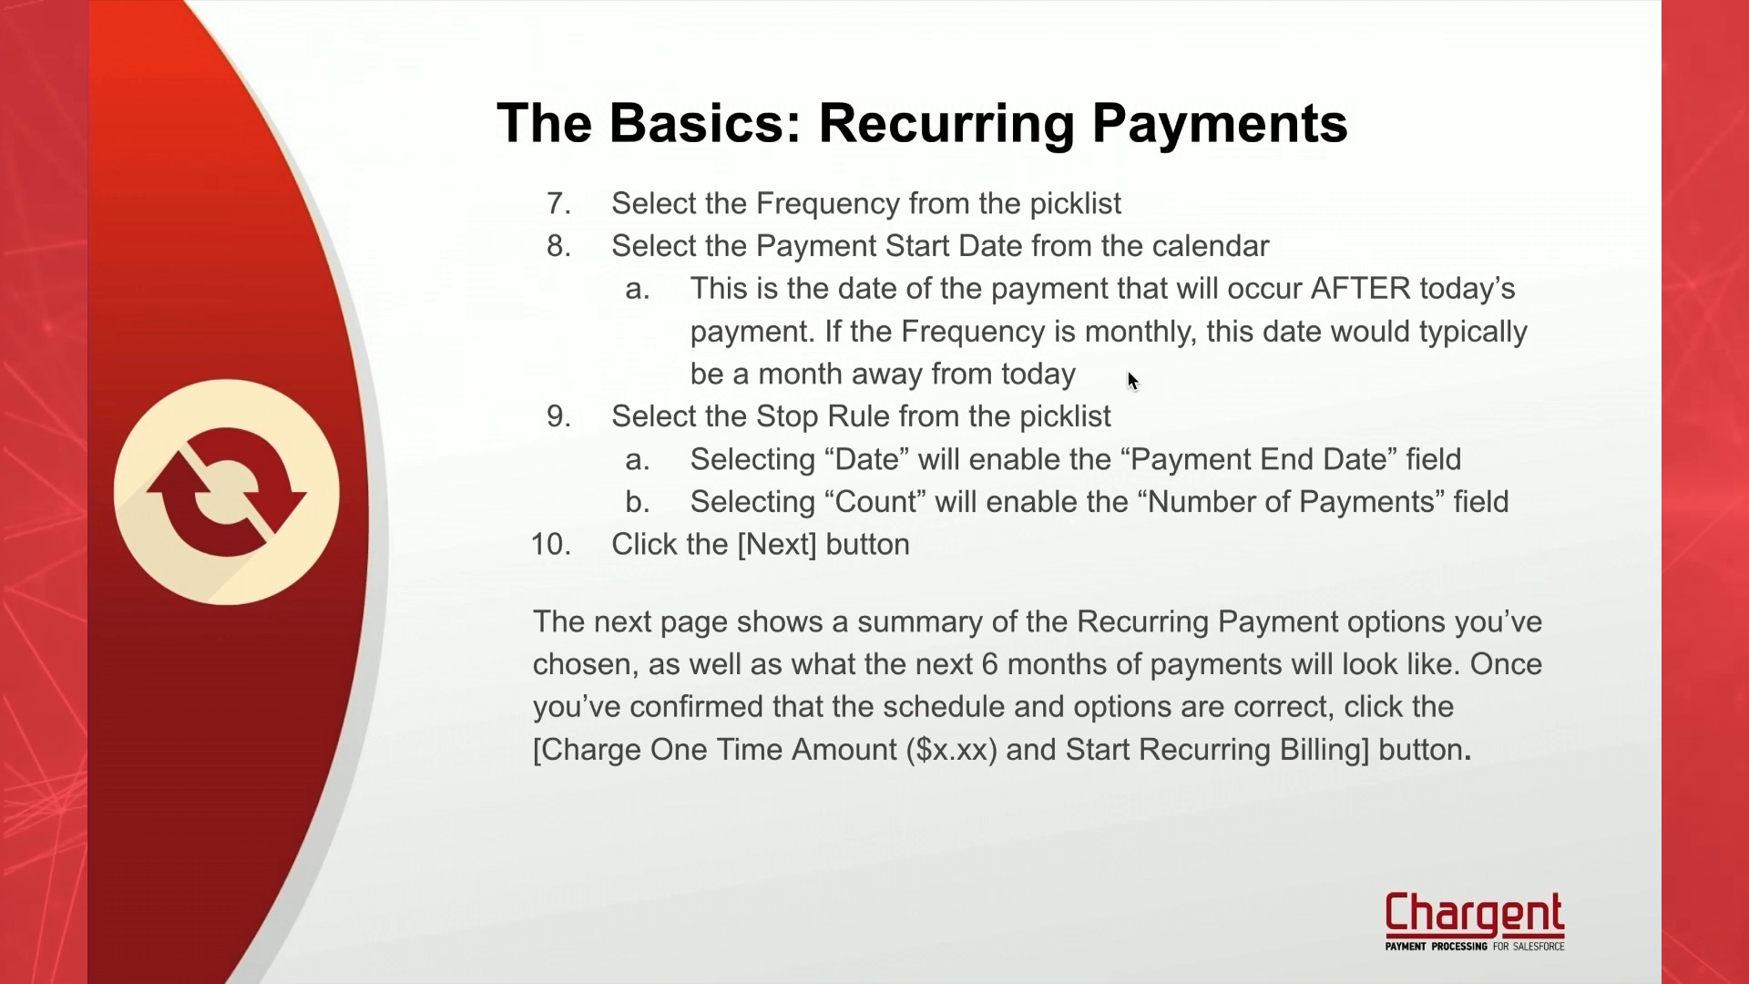
pyautogui.press('Right')
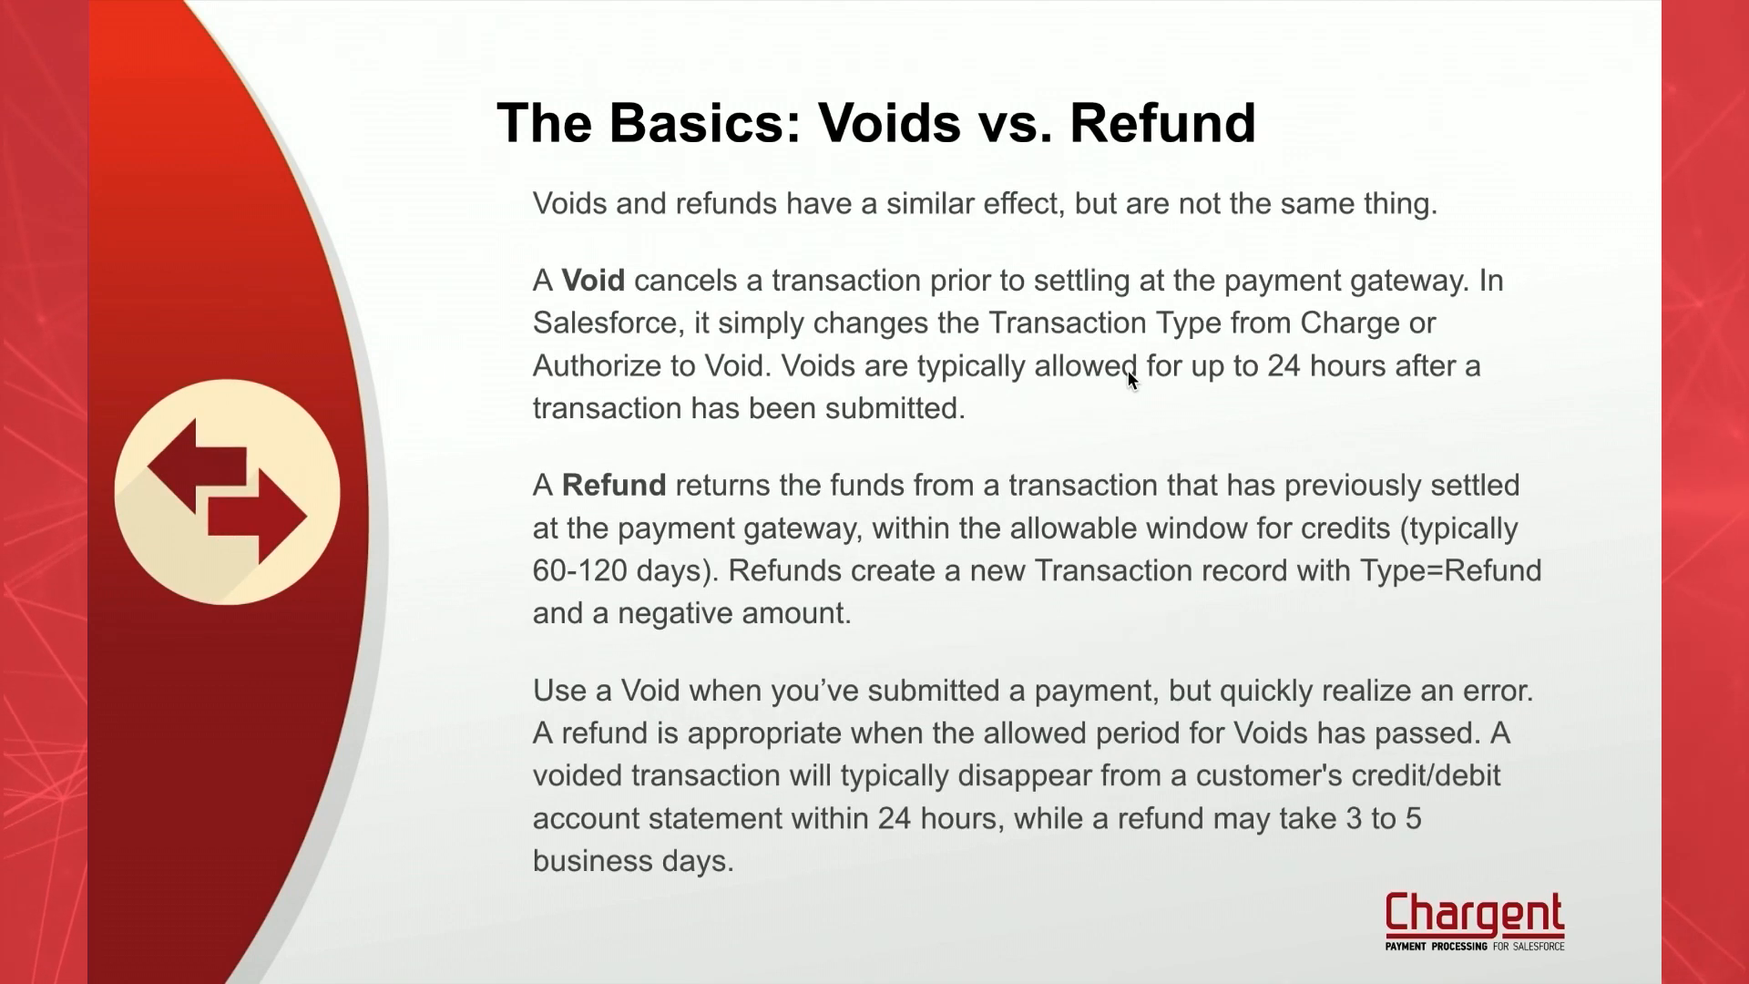
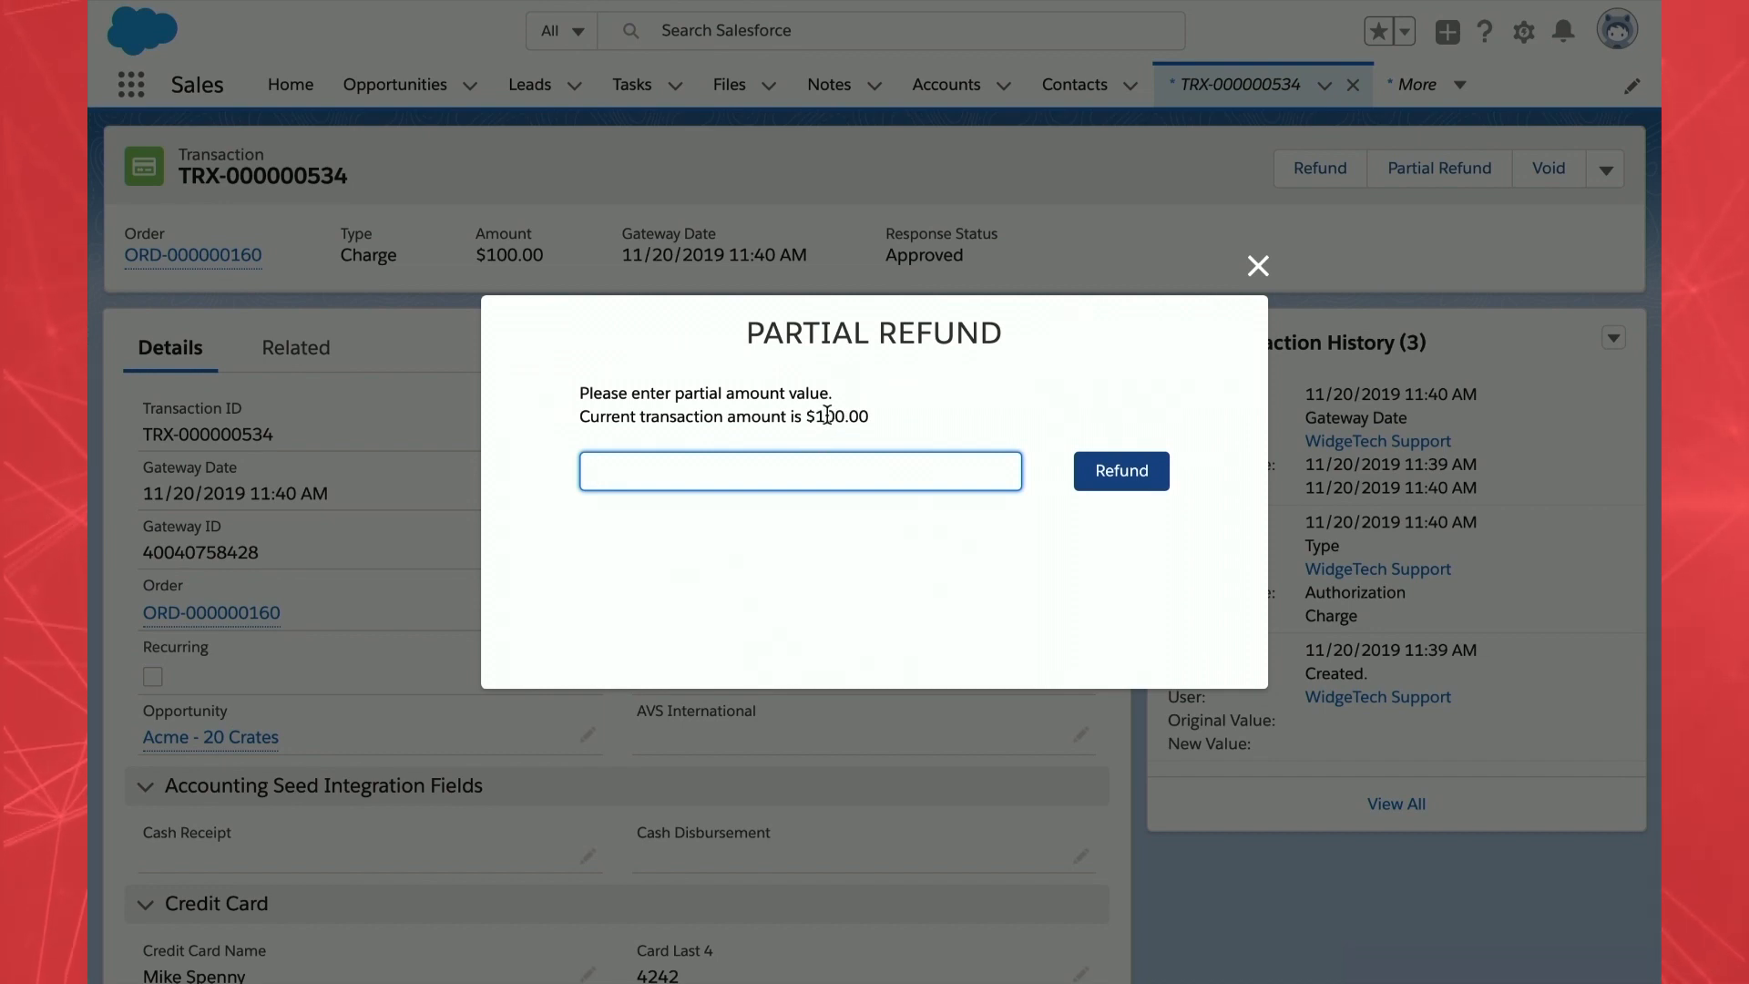
# - Close the Partial Refund dialog on TRX-000000534 without refunding, leaving the $100.00 charge intact
pyautogui.doubleClick(828, 415)
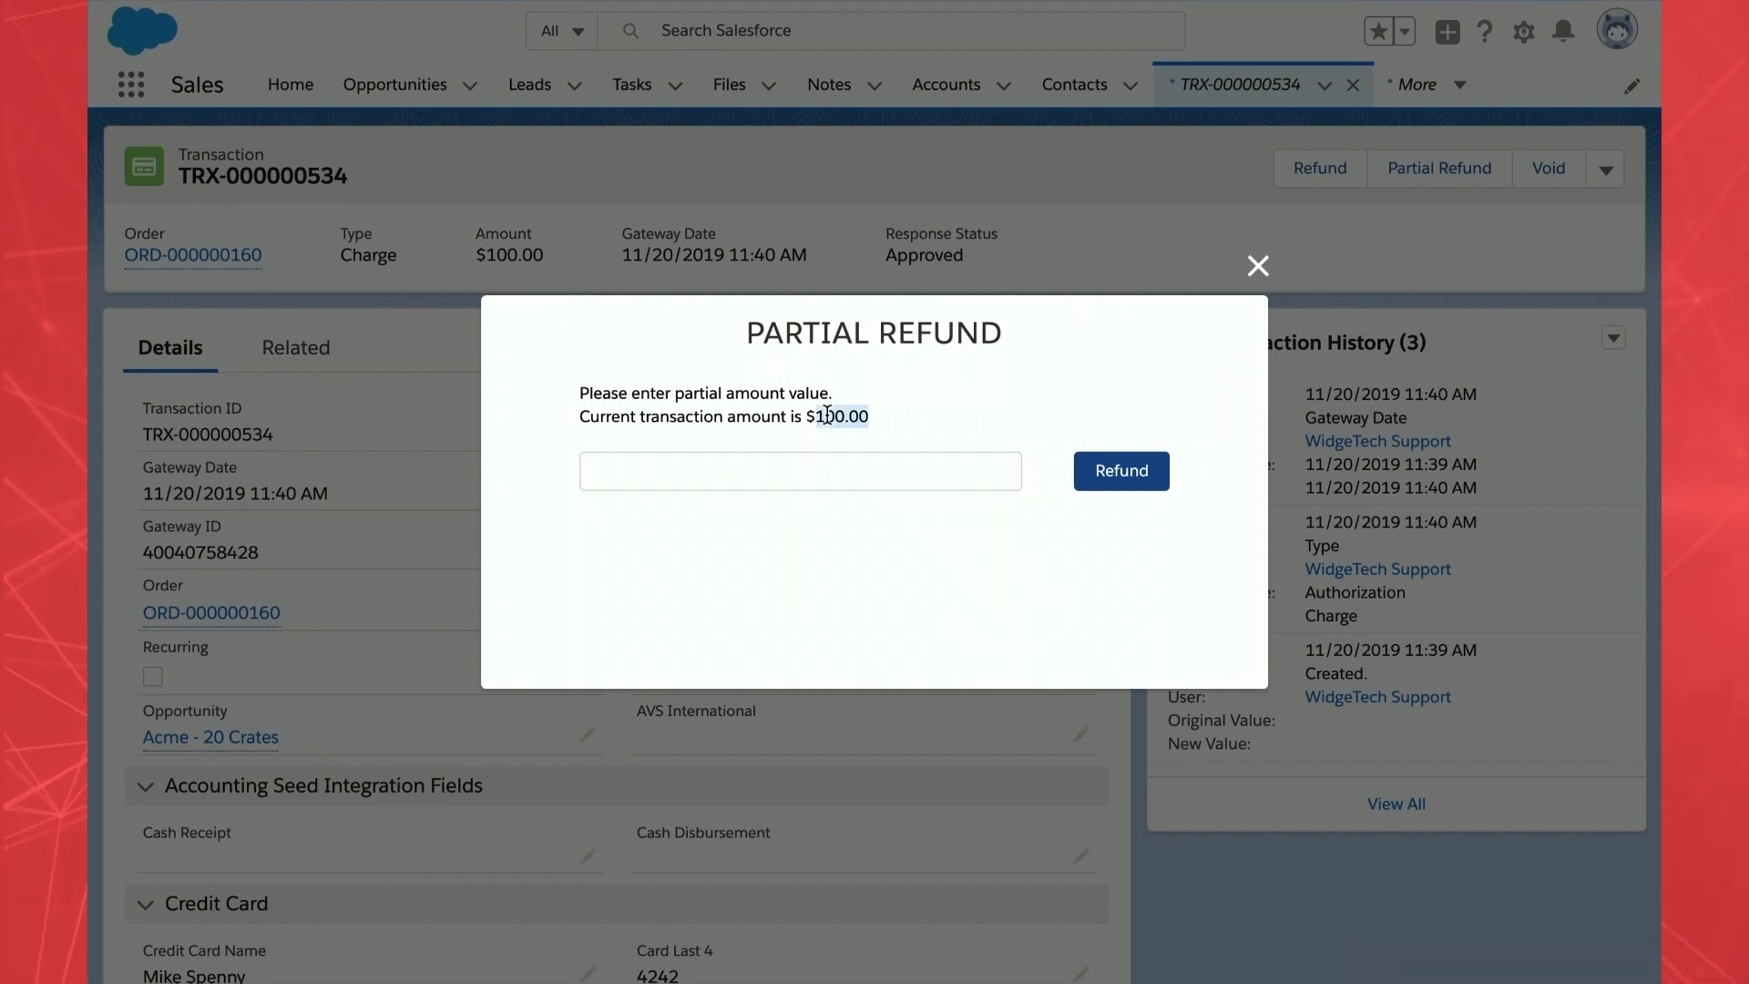
pyautogui.click(816, 475)
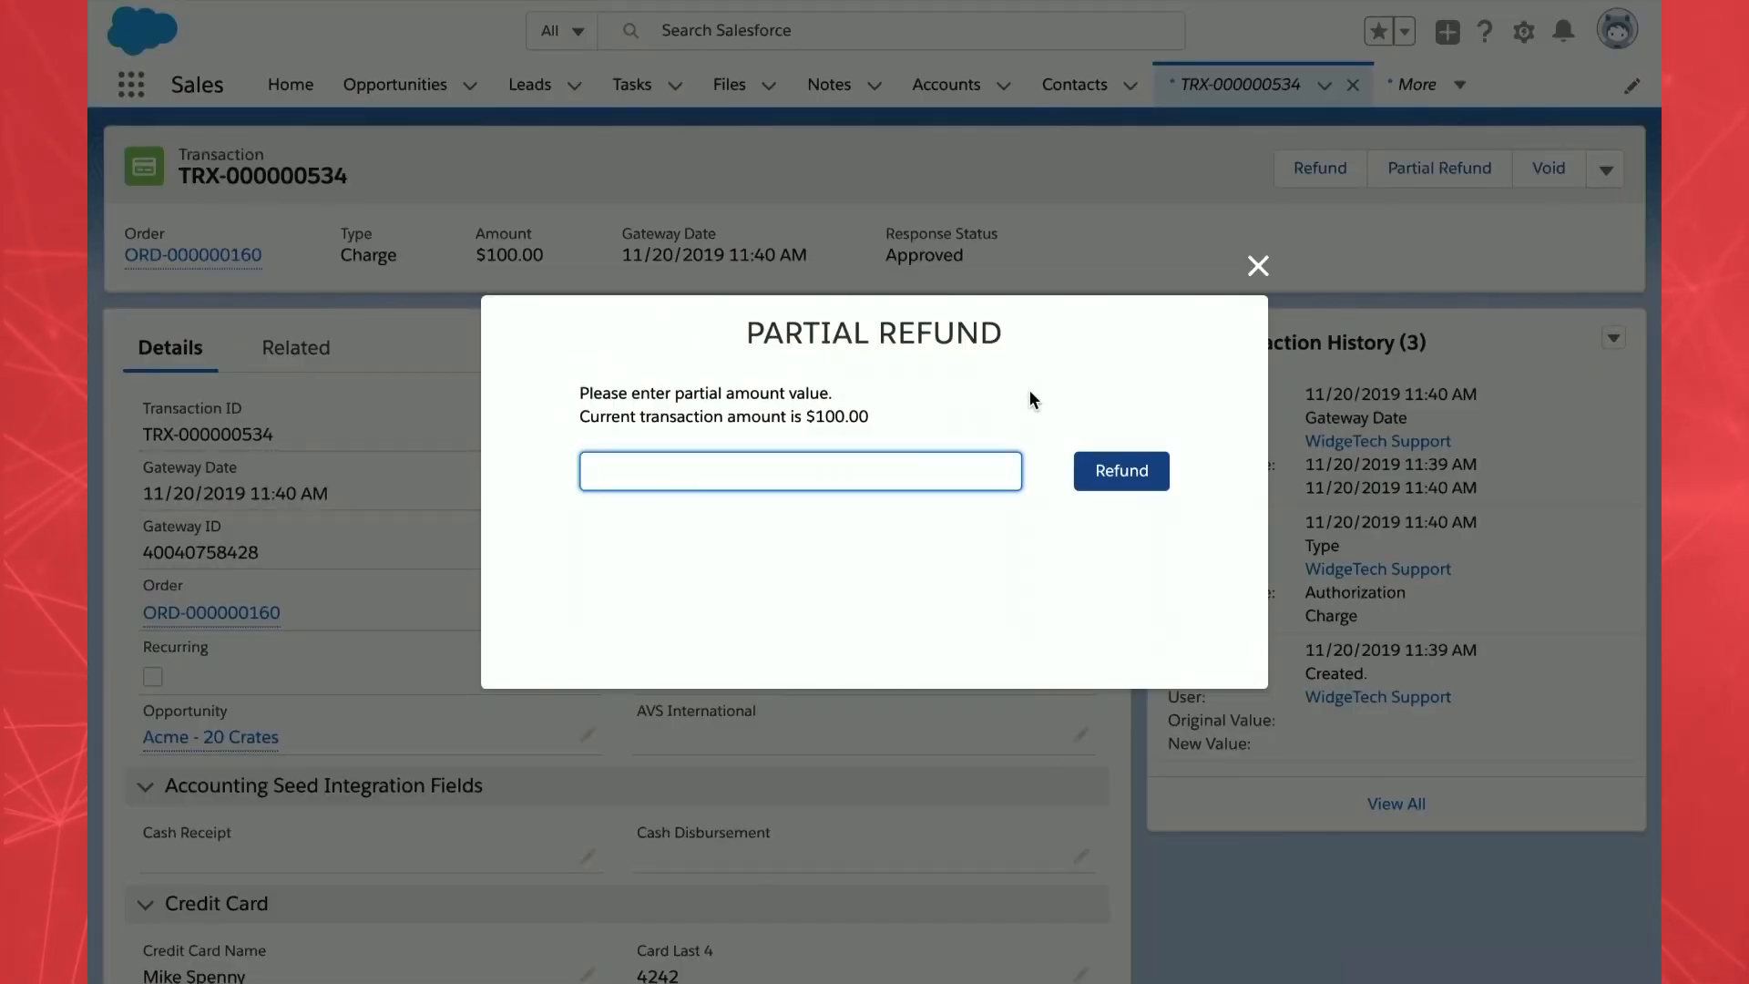
pyautogui.click(1255, 266)
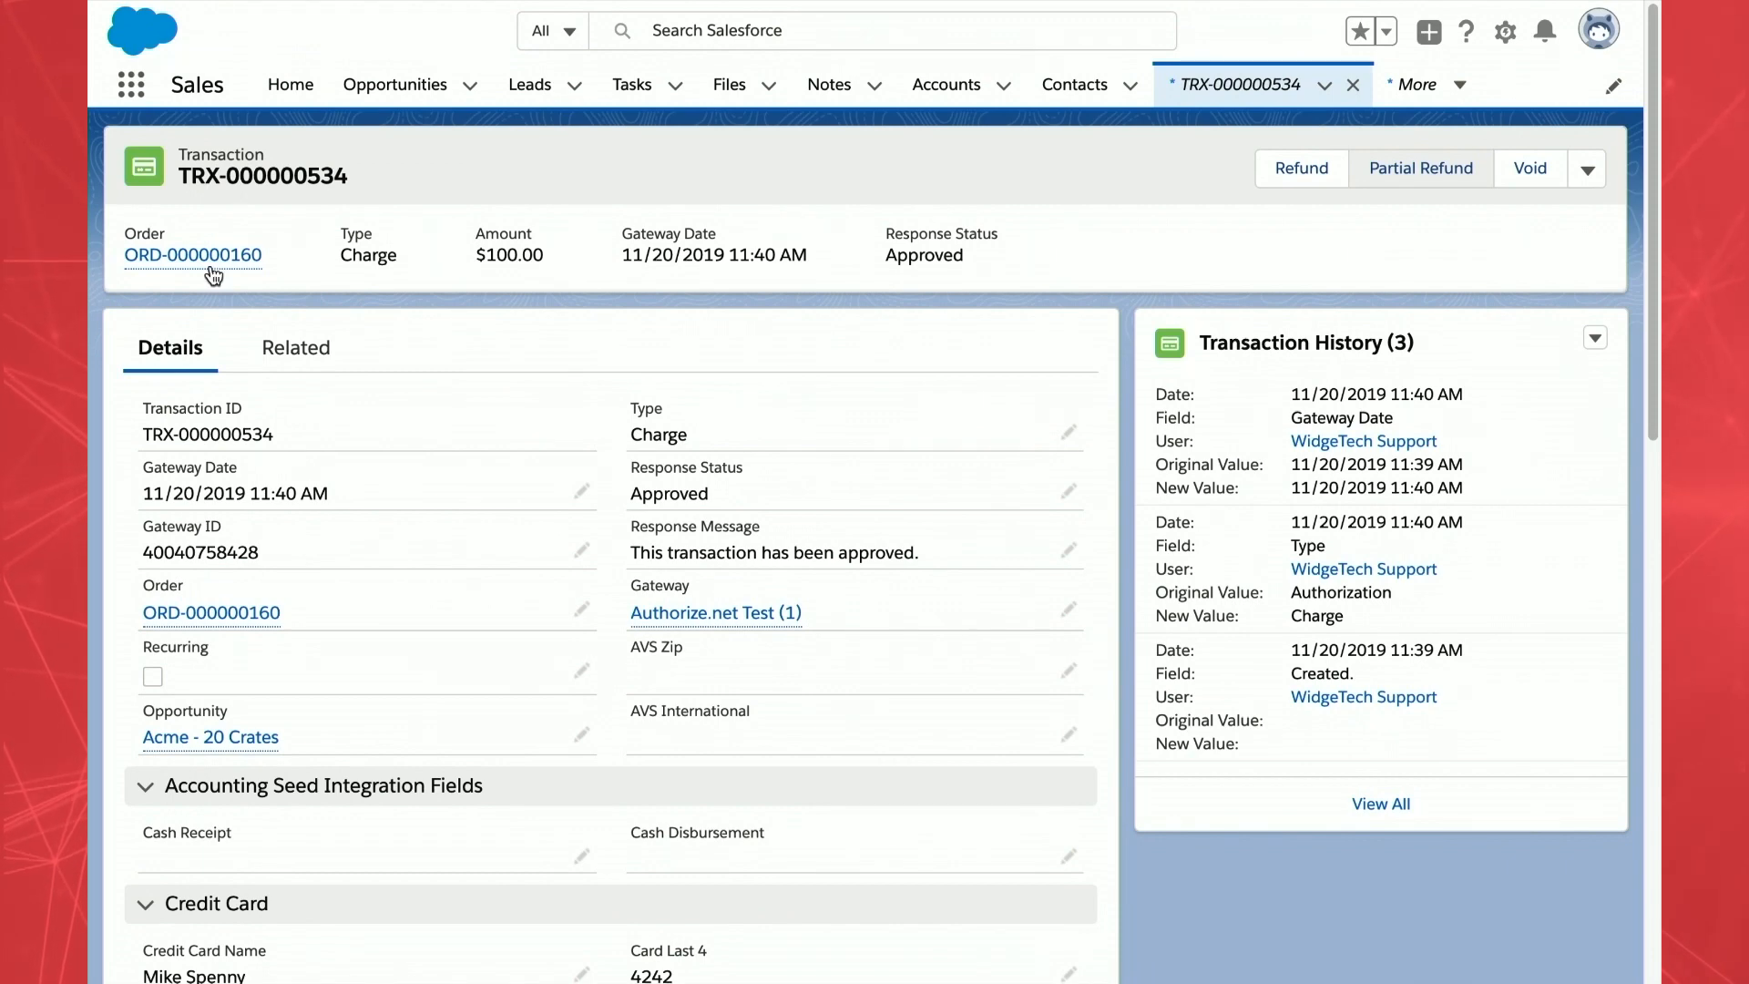
# - Start a payment request on the Acme - 20 Crates opportunity with the Acme contact as recipient
pyautogui.click(221, 739)
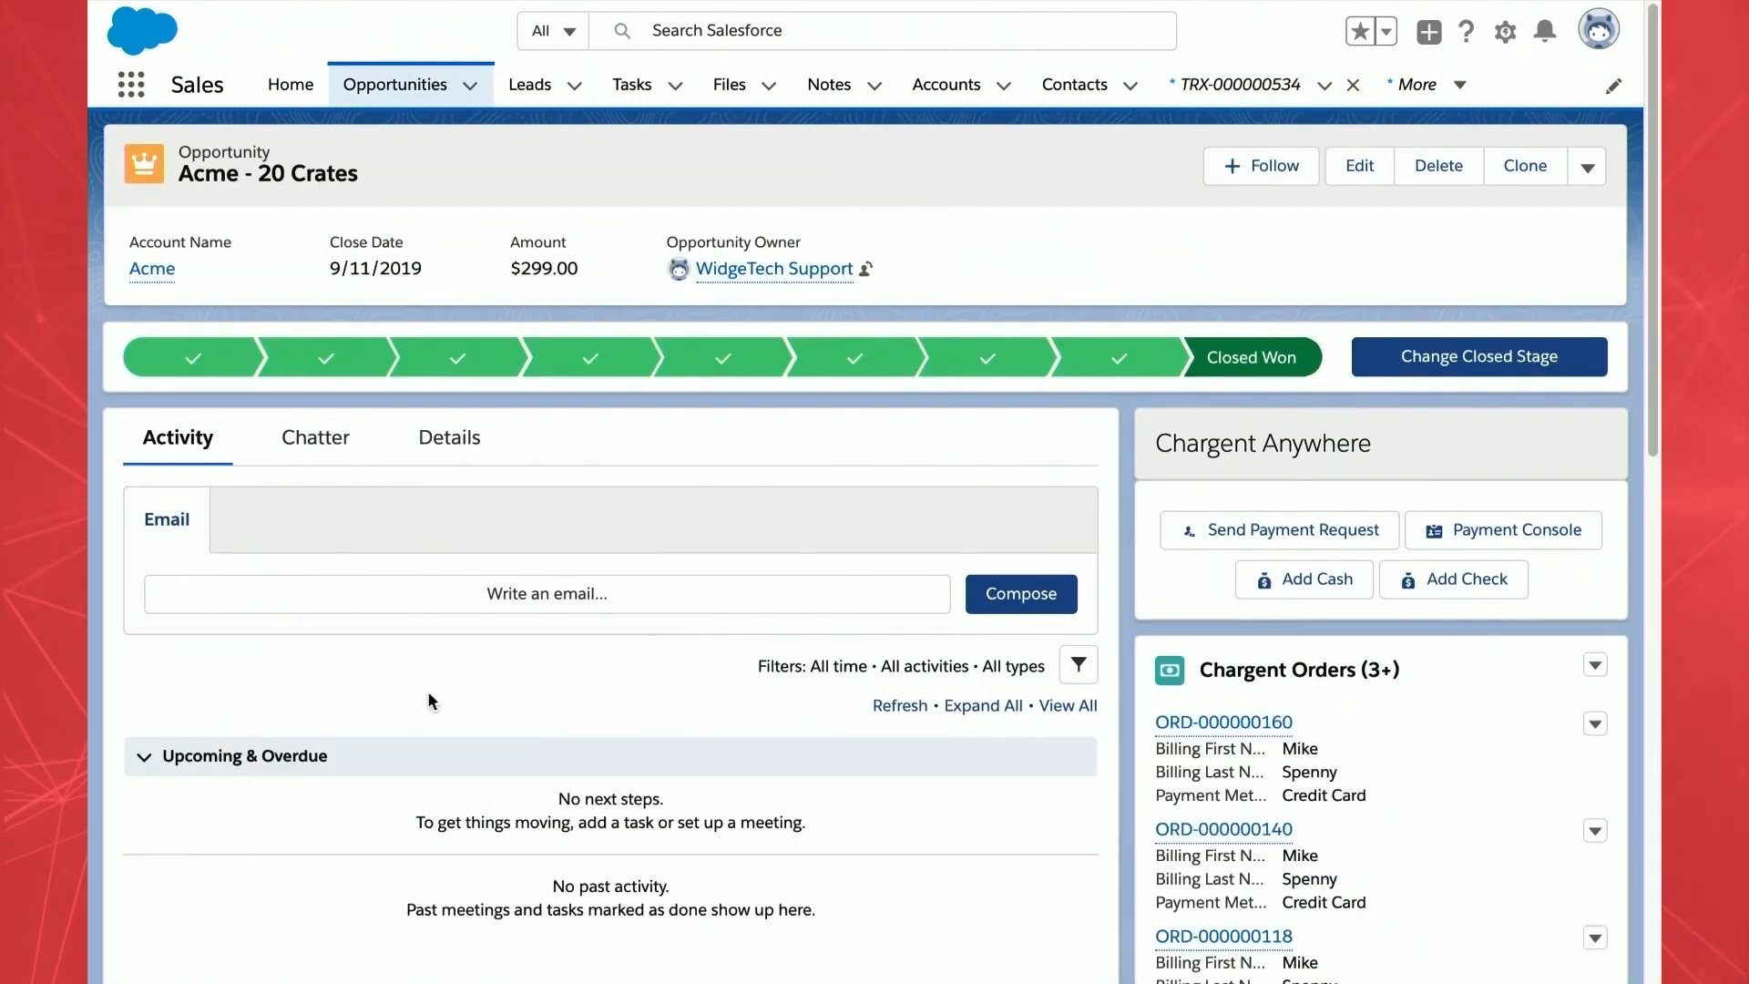
pyautogui.click(1315, 544)
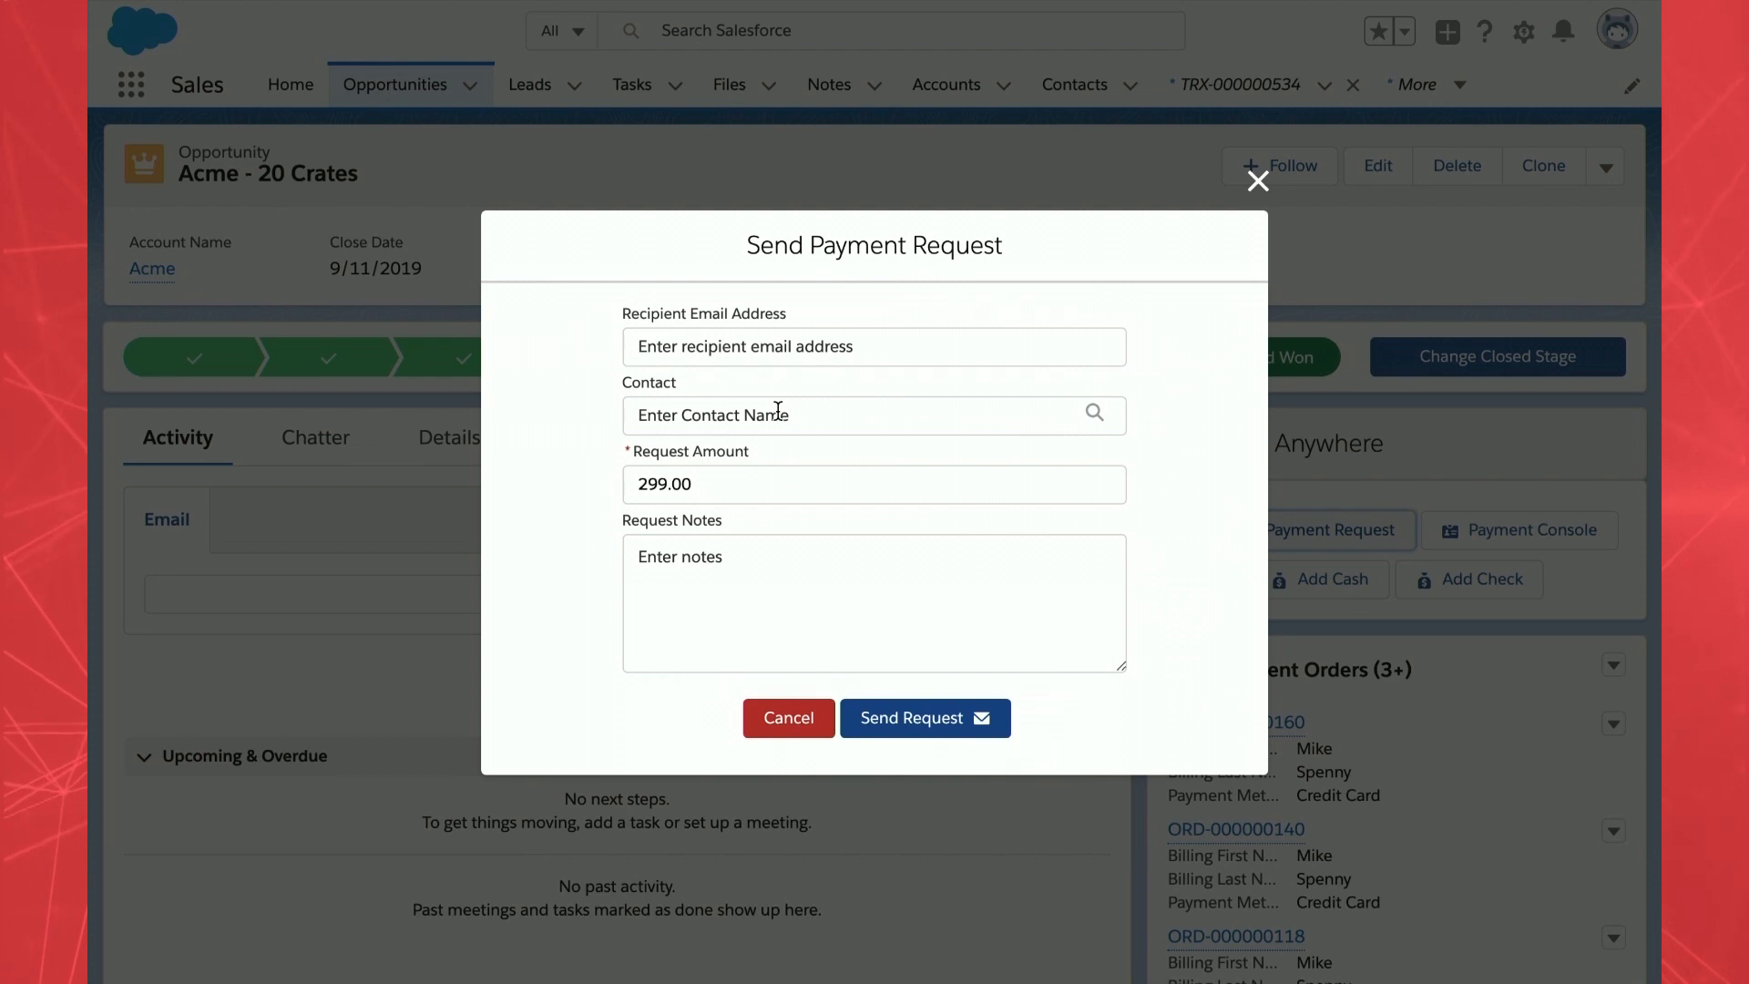
pyautogui.click(777, 410)
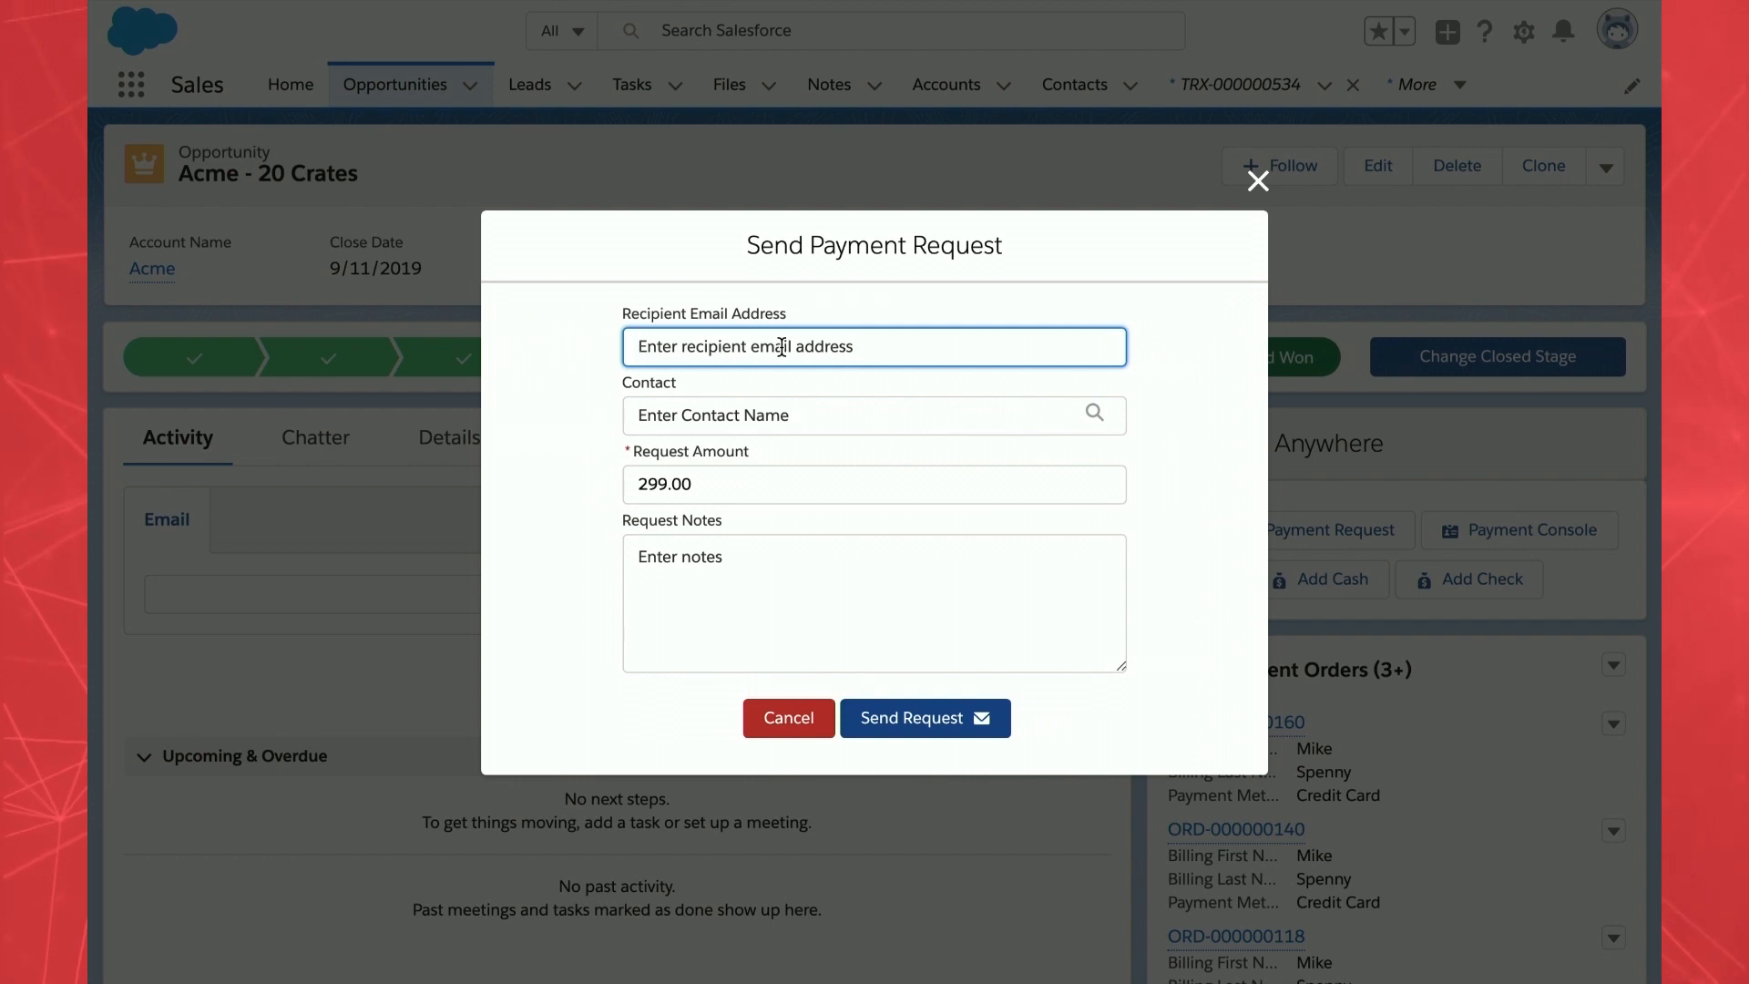
pyautogui.click(748, 418)
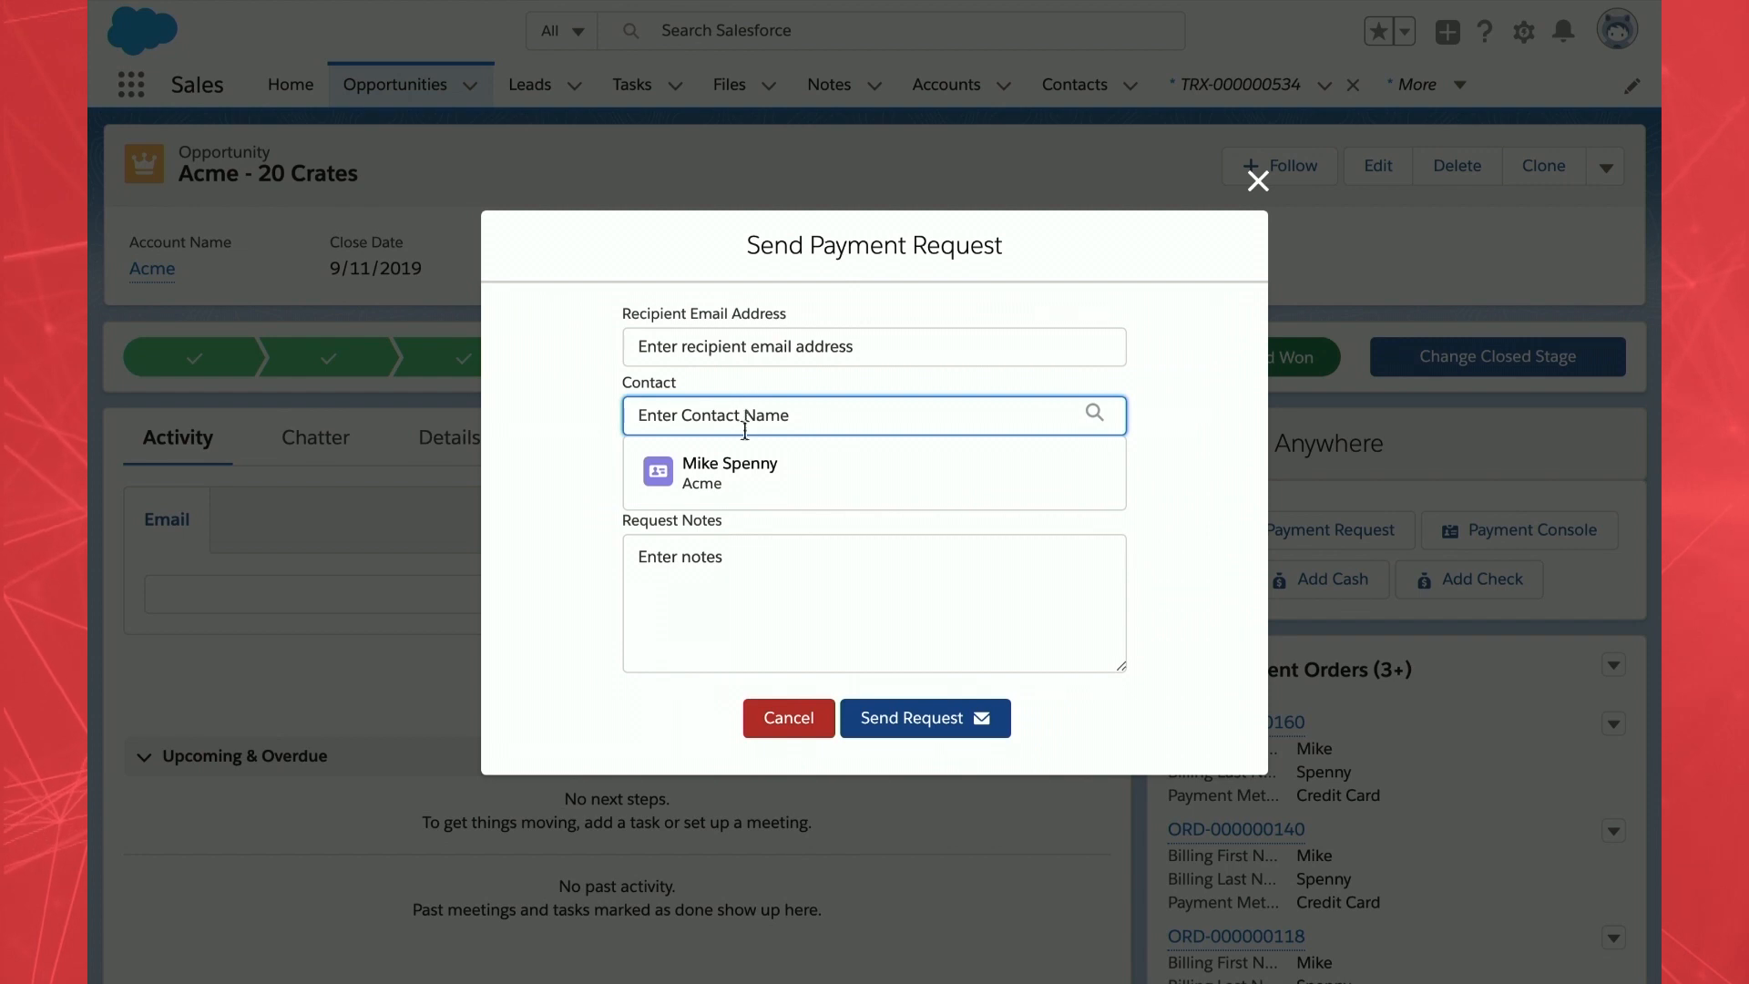
pyautogui.click(740, 460)
# - Change the request amount from 299.00 to 150 and add the note 'Here's the bill for all those tacos.'
pyautogui.click(714, 489)
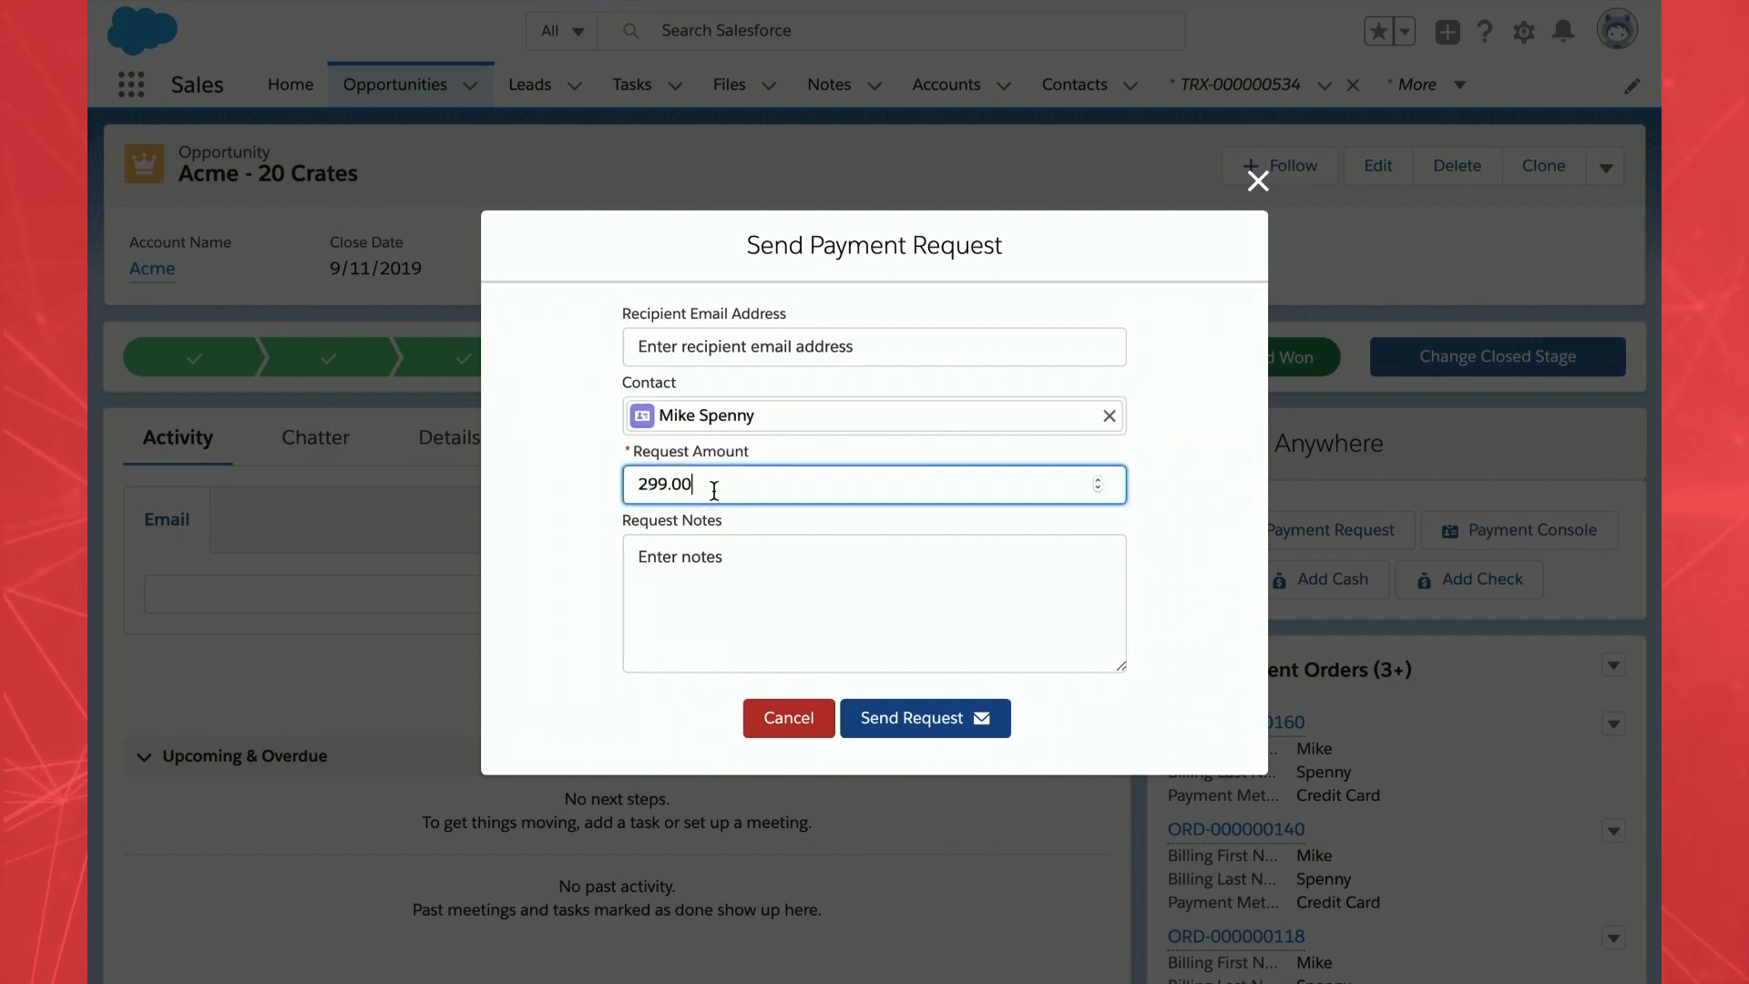
pyautogui.doubleClick(714, 490)
pyautogui.write('150')
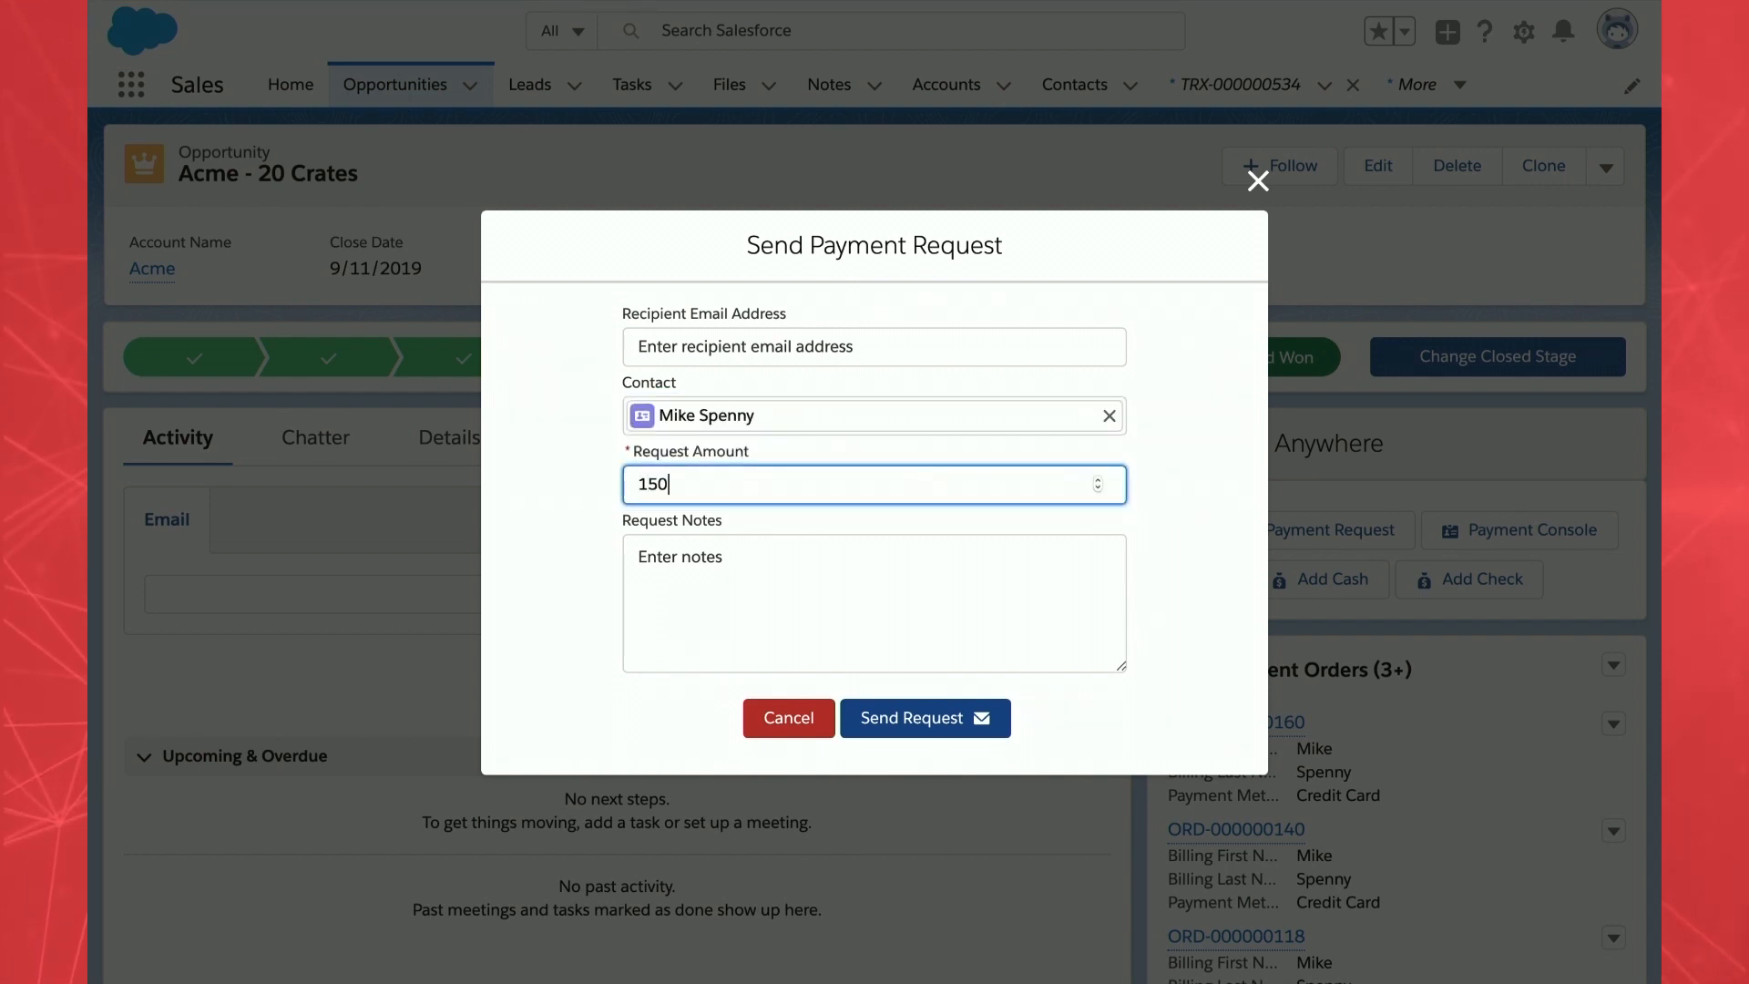
pyautogui.click(710, 547)
pyautogui.write('hg==He')
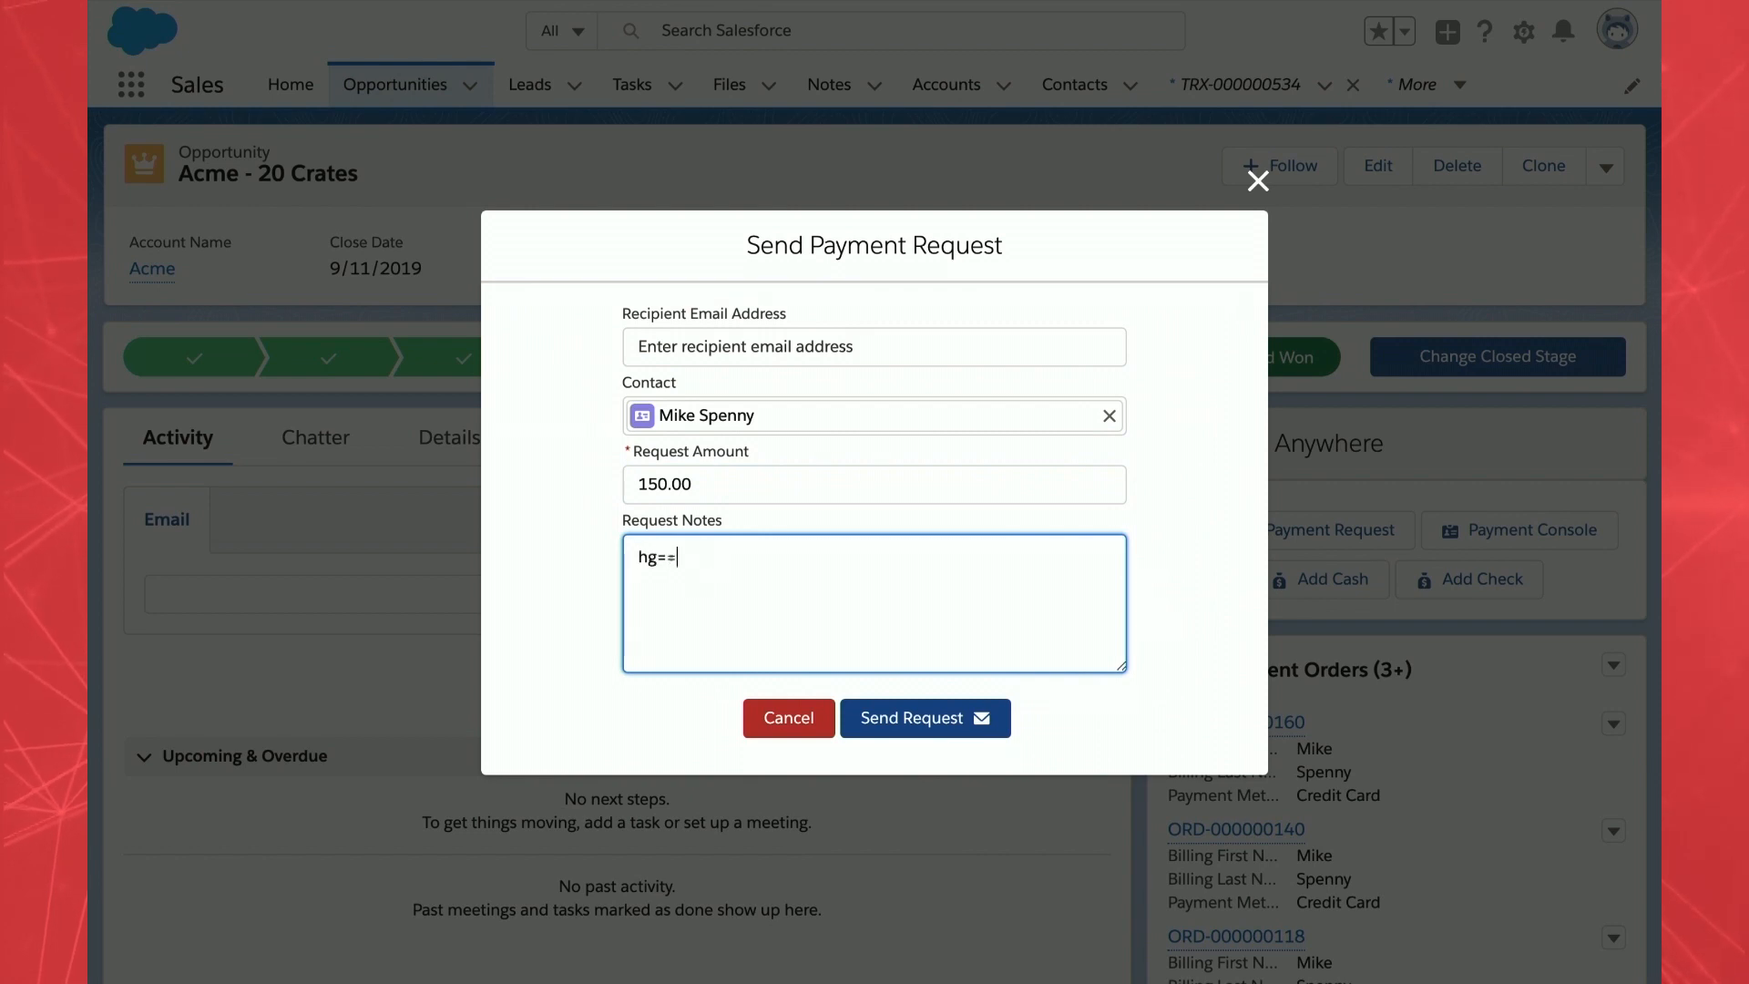
pyautogui.press('BackSpace')
pyautogui.press('BackSpace')
pyautogui.press('BackSpace')
pyautogui.press('BackSpace')
pyautogui.press('BackSpace')
pyautogui.press('BackSpace')
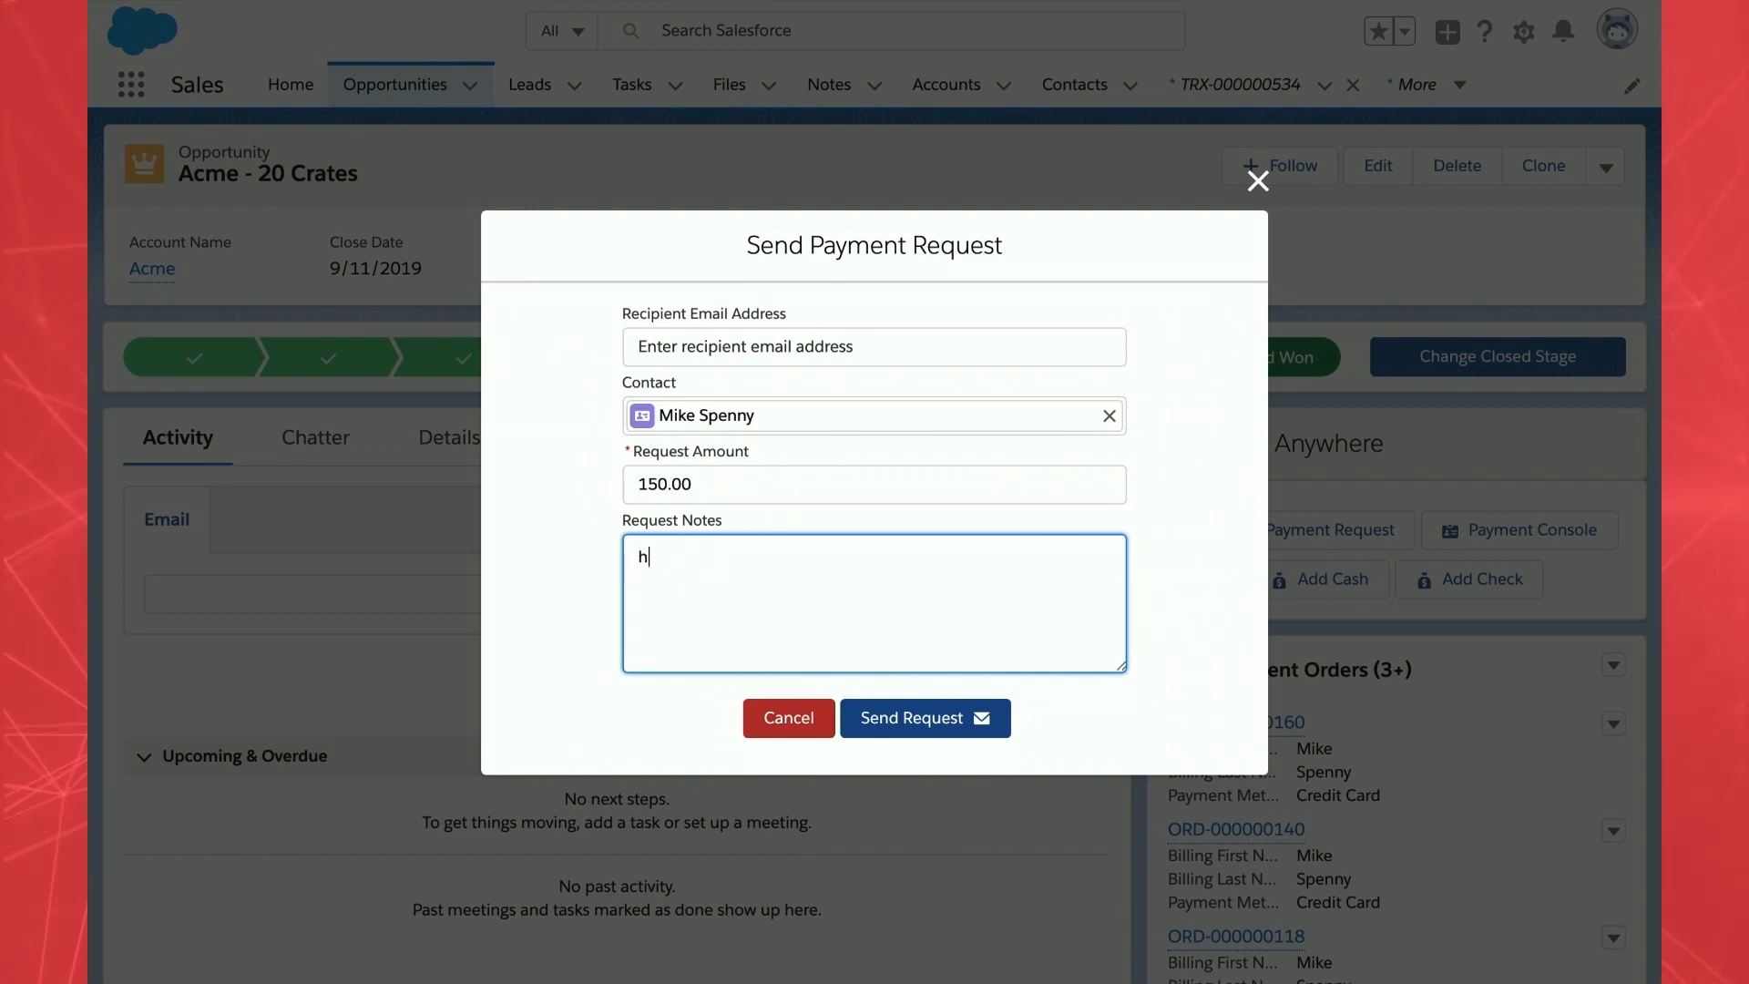
pyautogui.write("Here's the b")
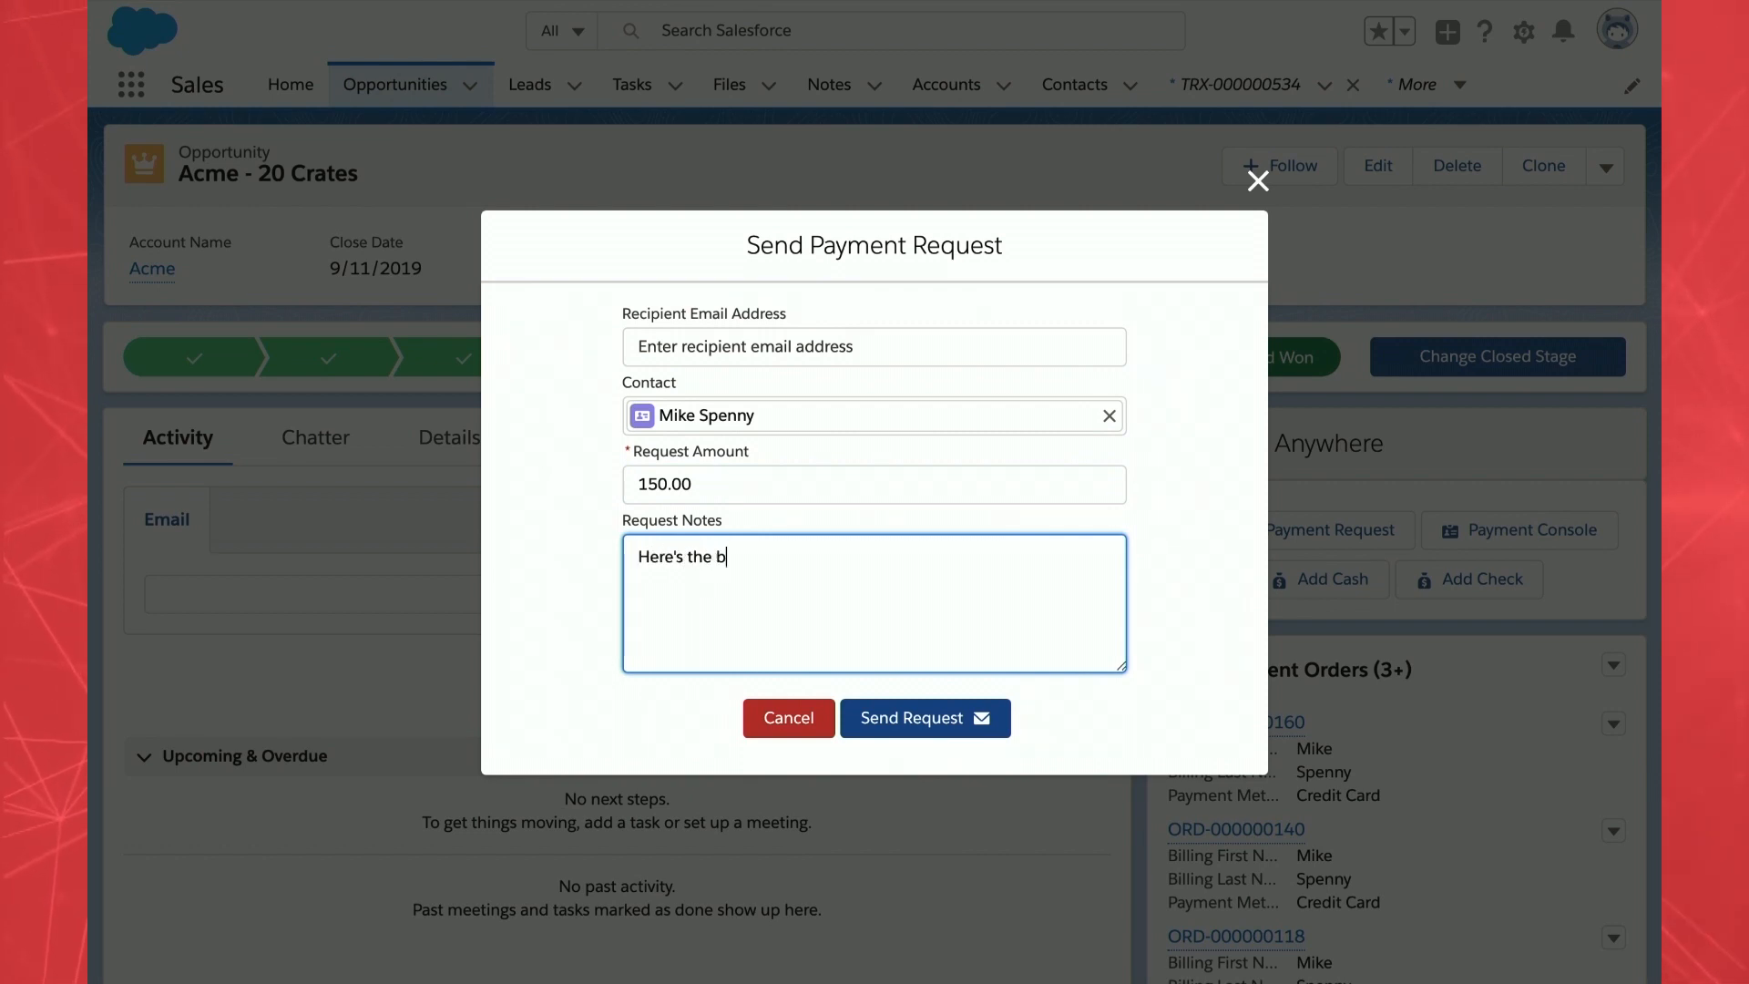
pyautogui.write('ill for all those tac')
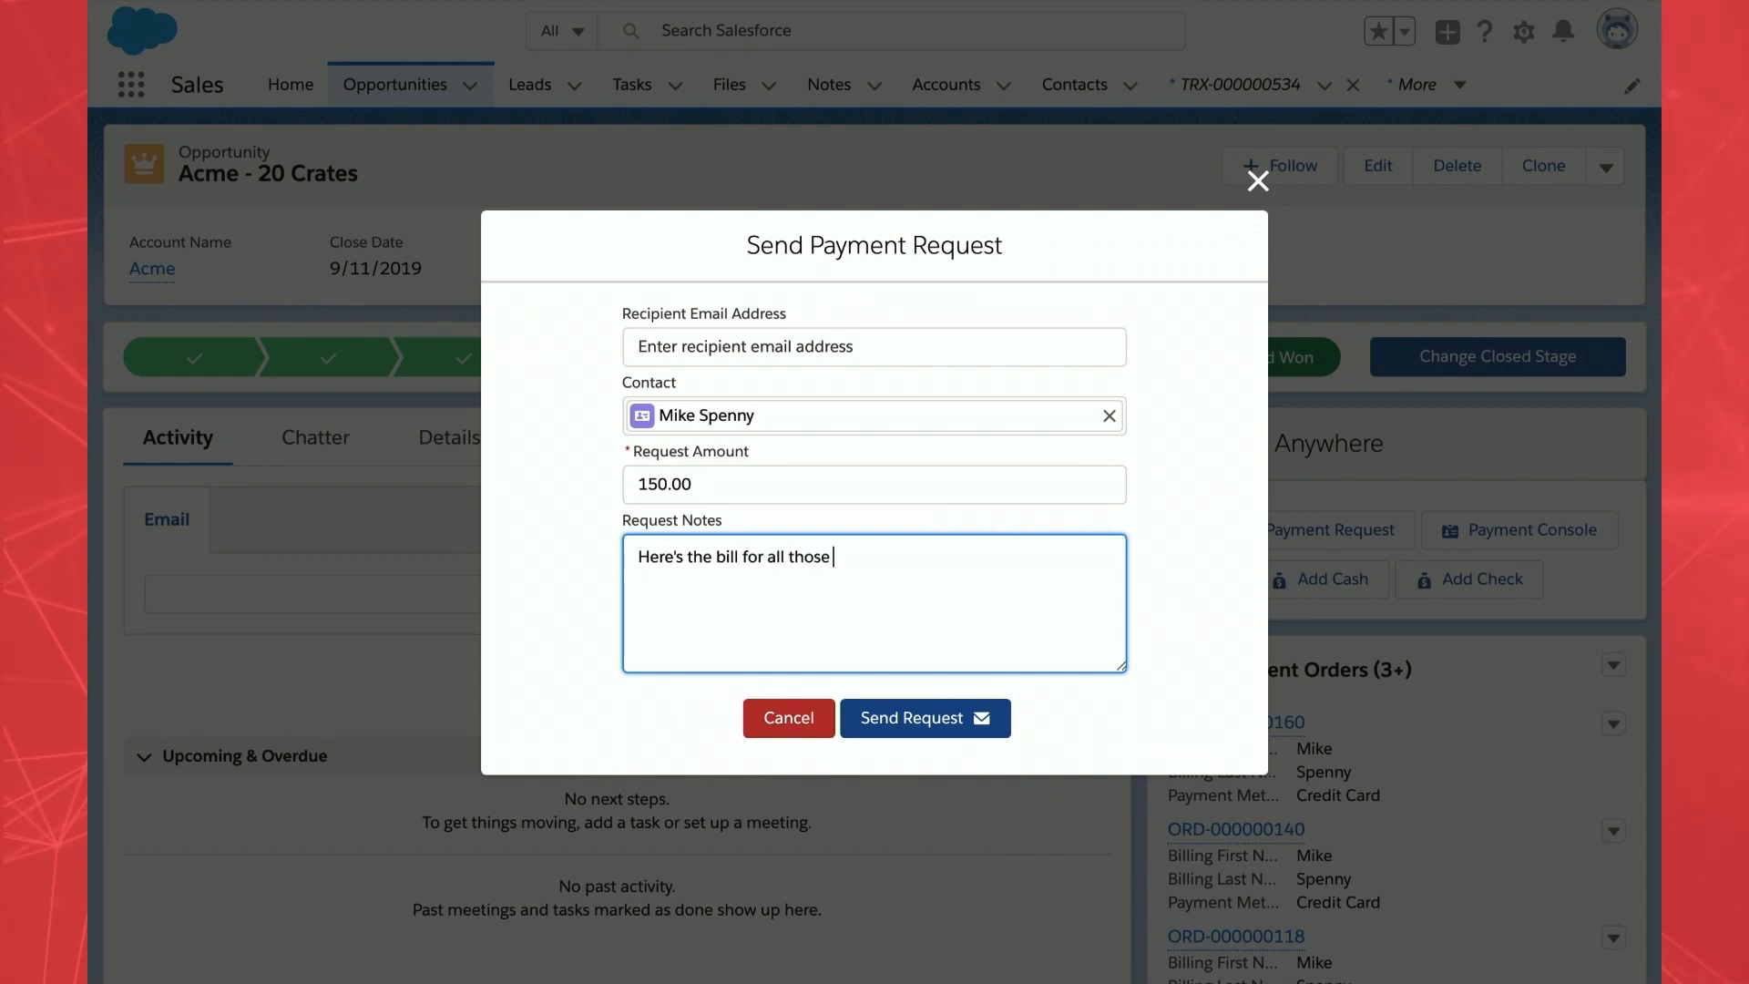
pyautogui.write('os.')
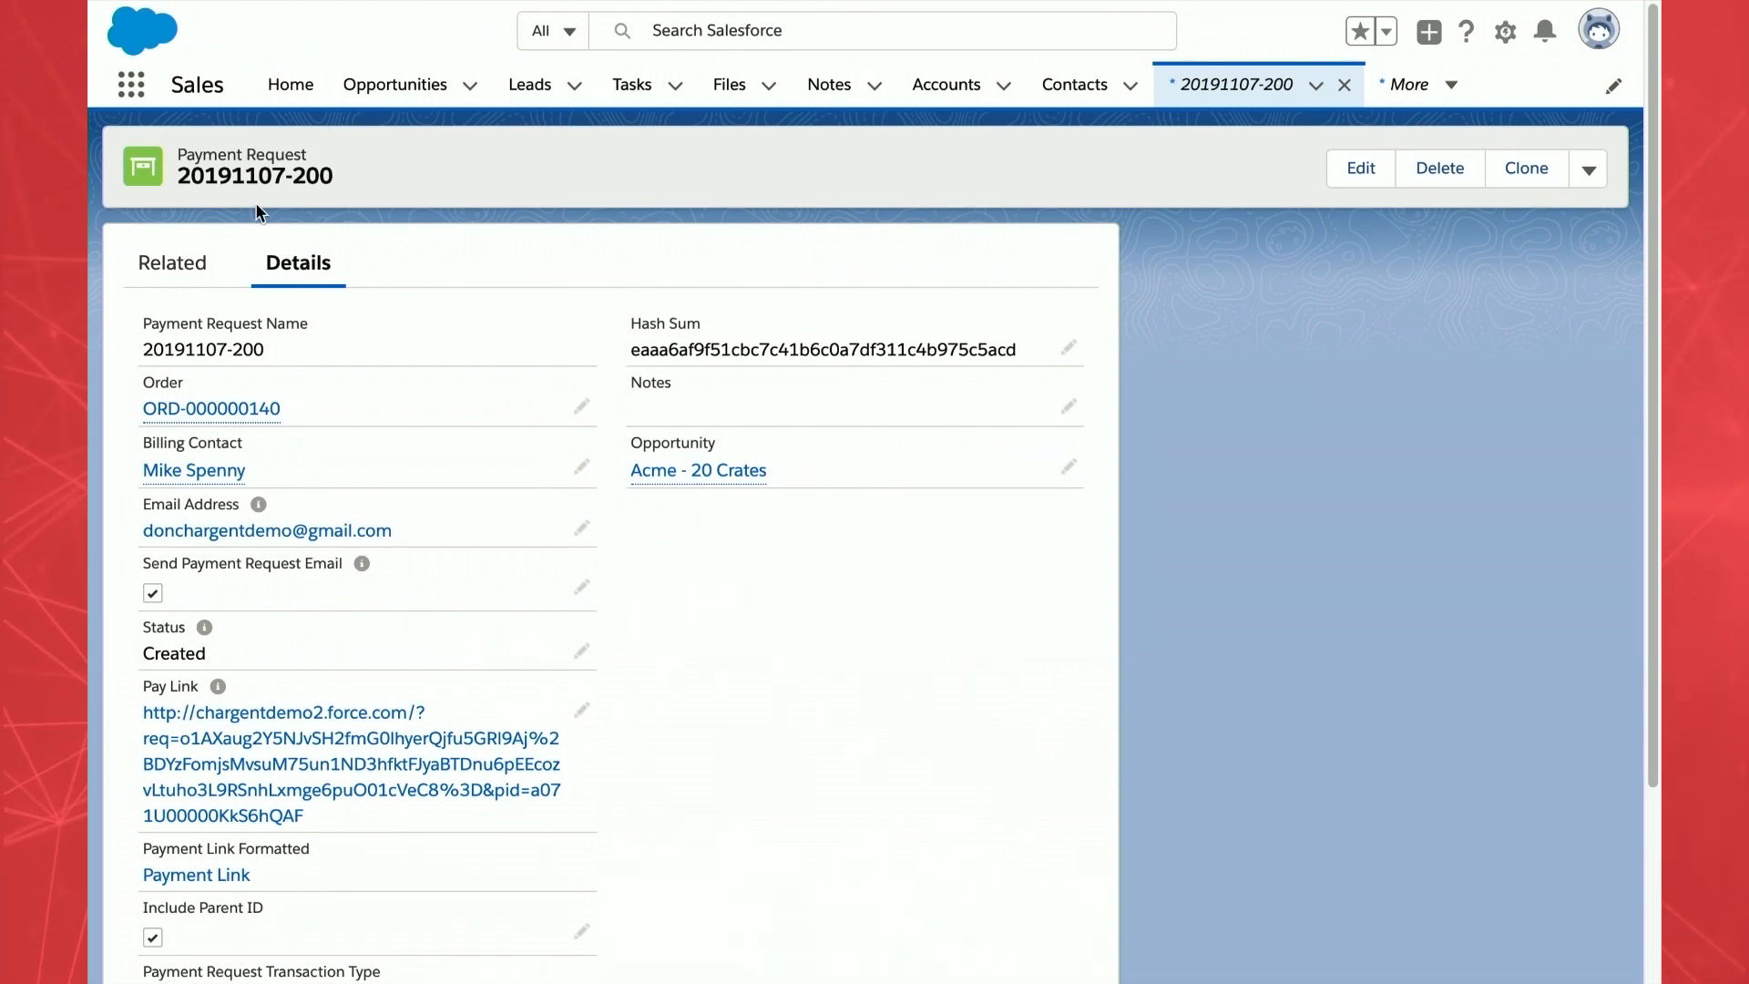
pyautogui.hscroll(-5, 290, 193)
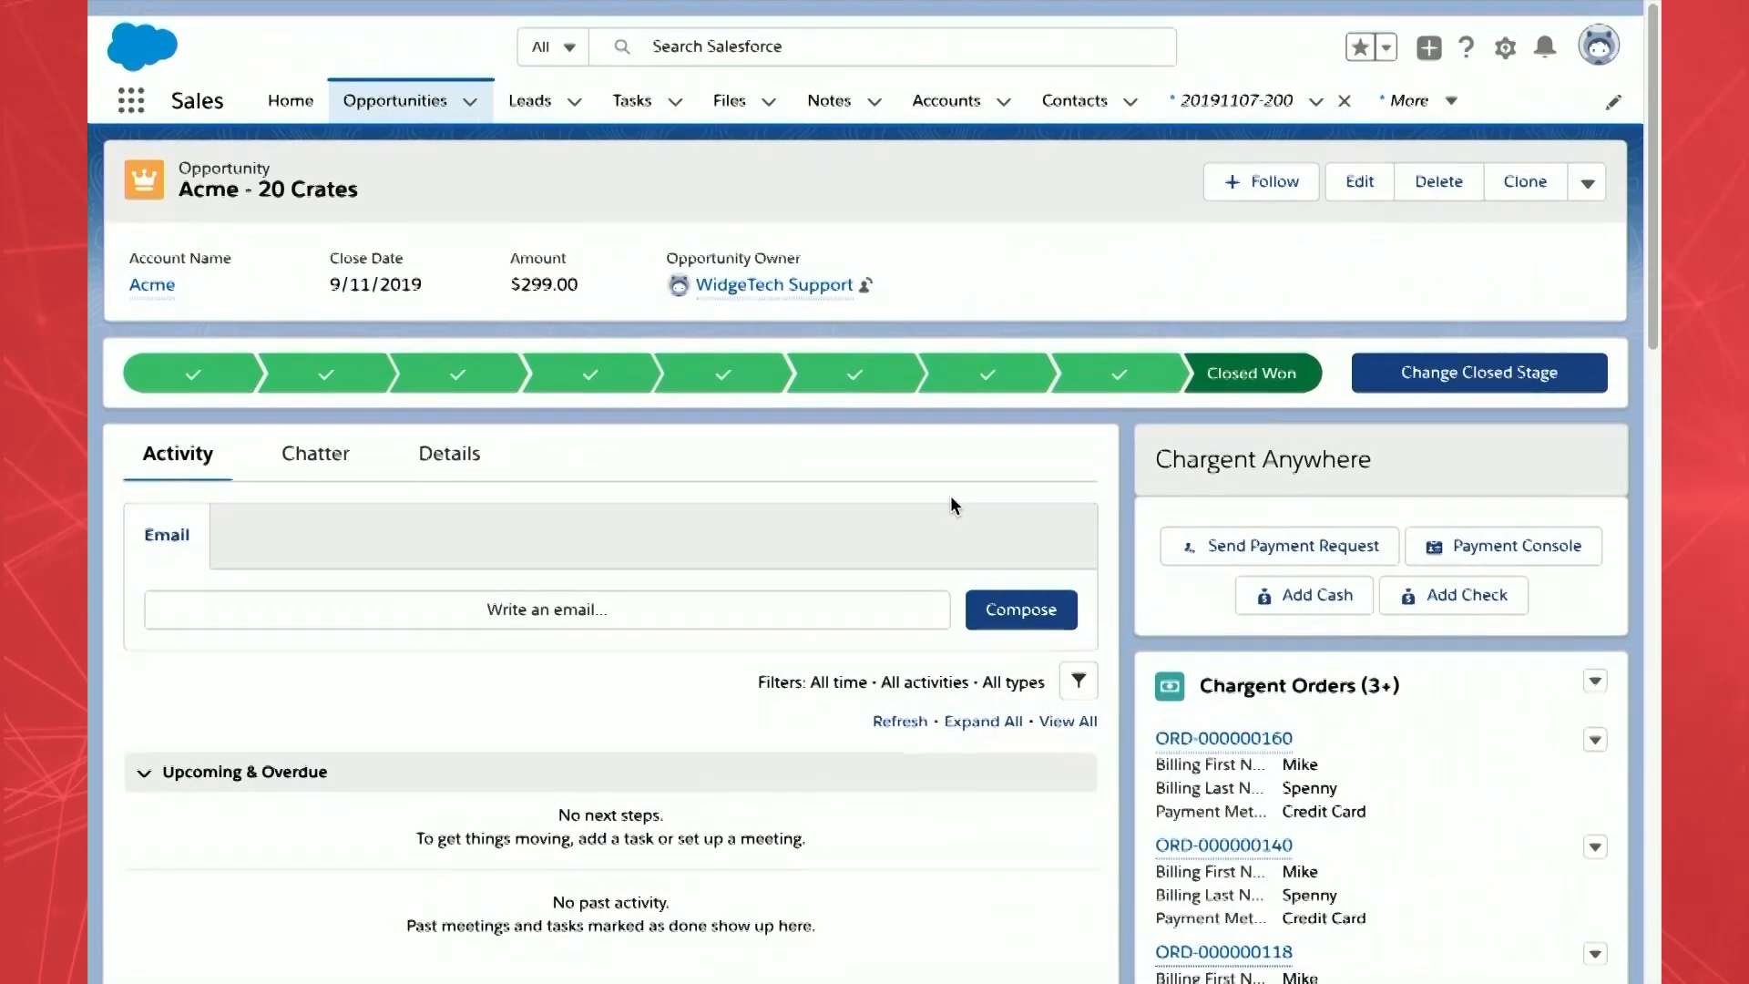
pyautogui.scroll(-7, 950, 498)
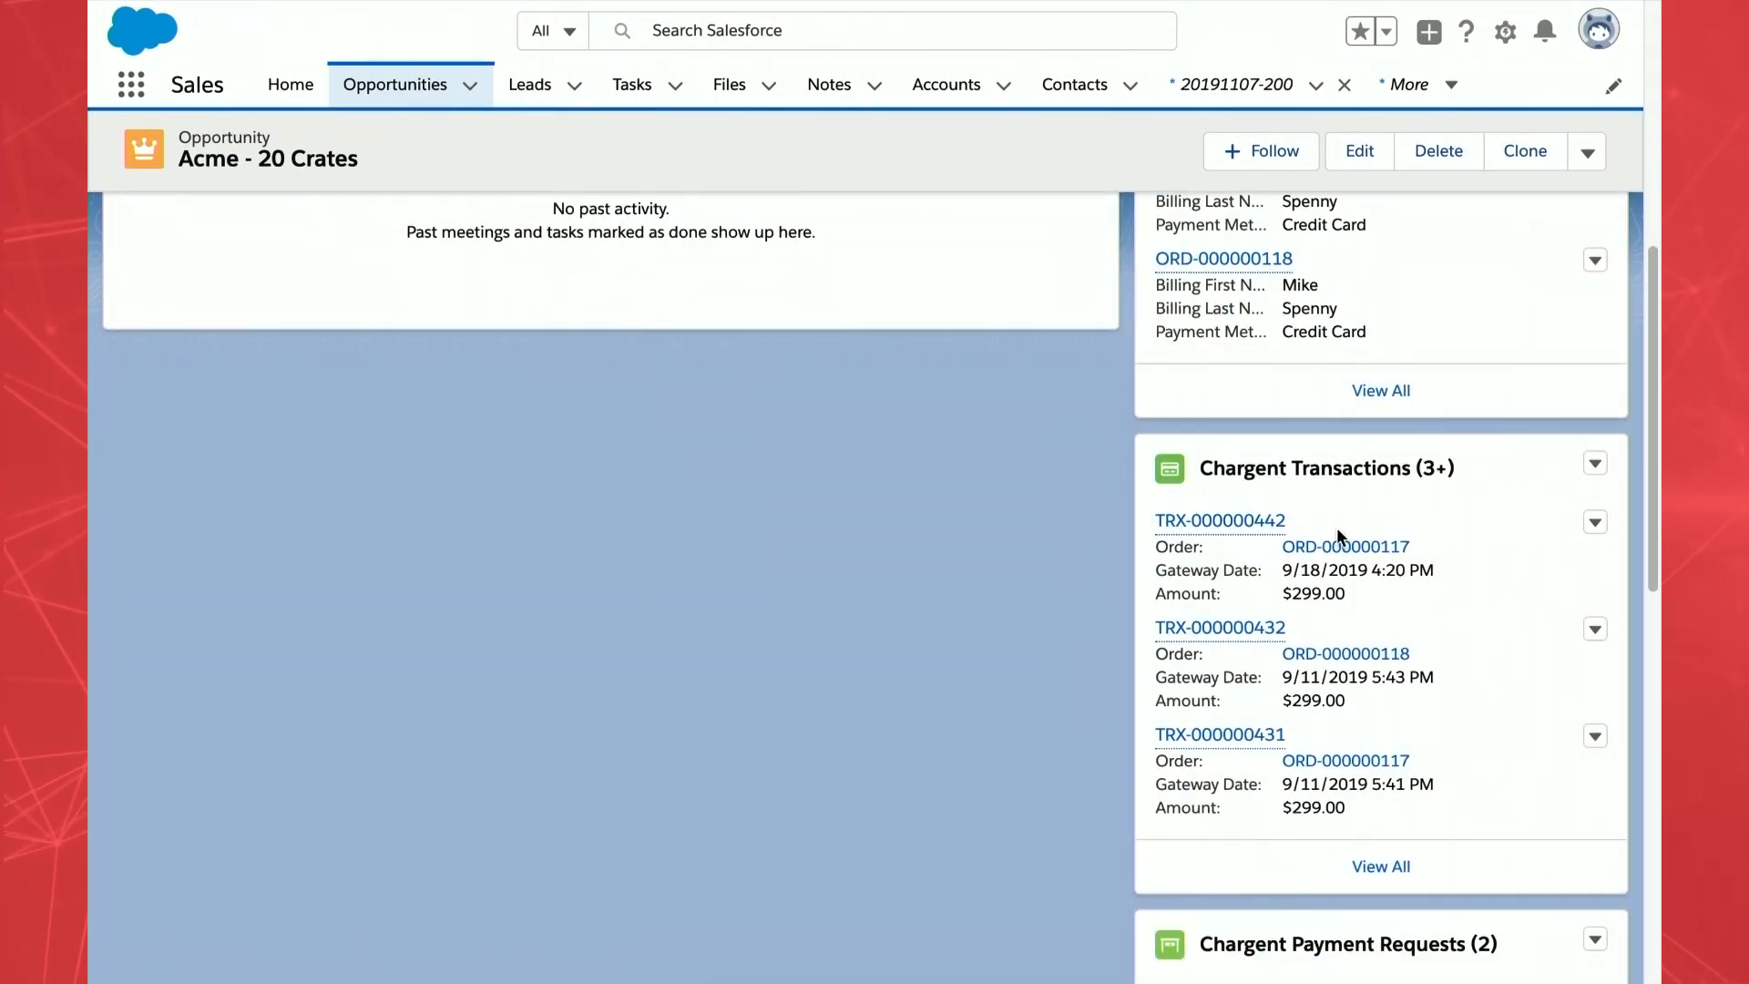
pyautogui.scroll(-5, 1337, 526)
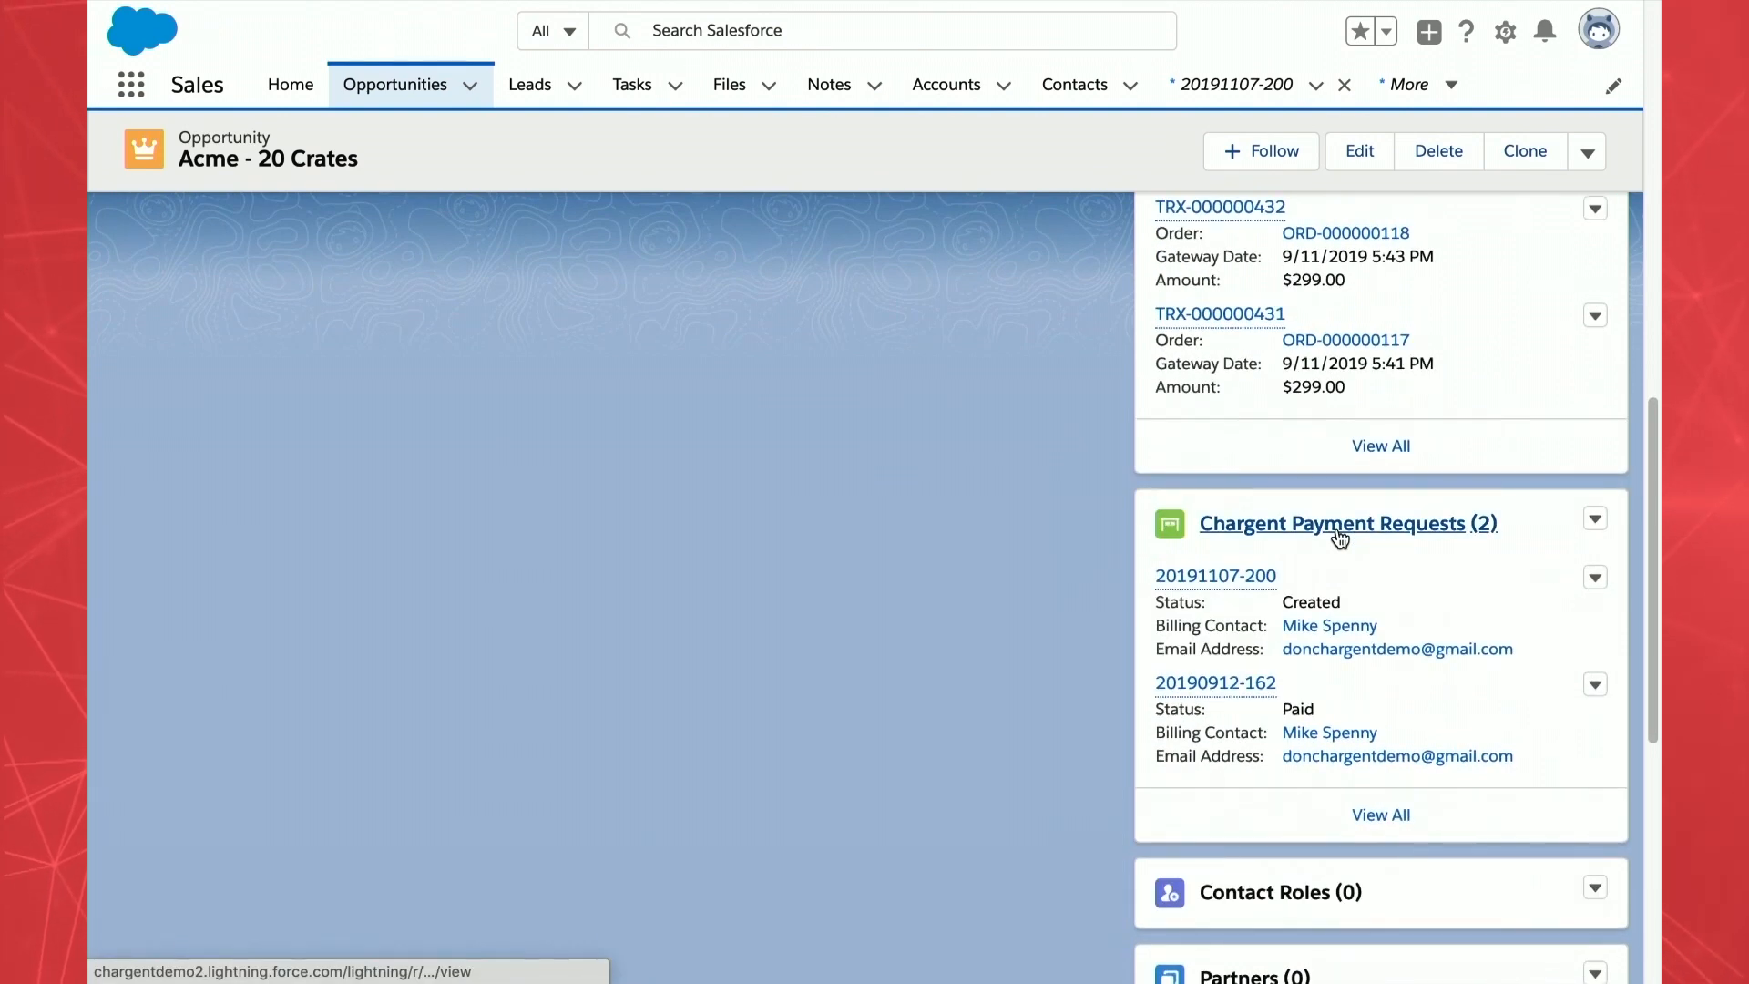
pyautogui.click(1227, 576)
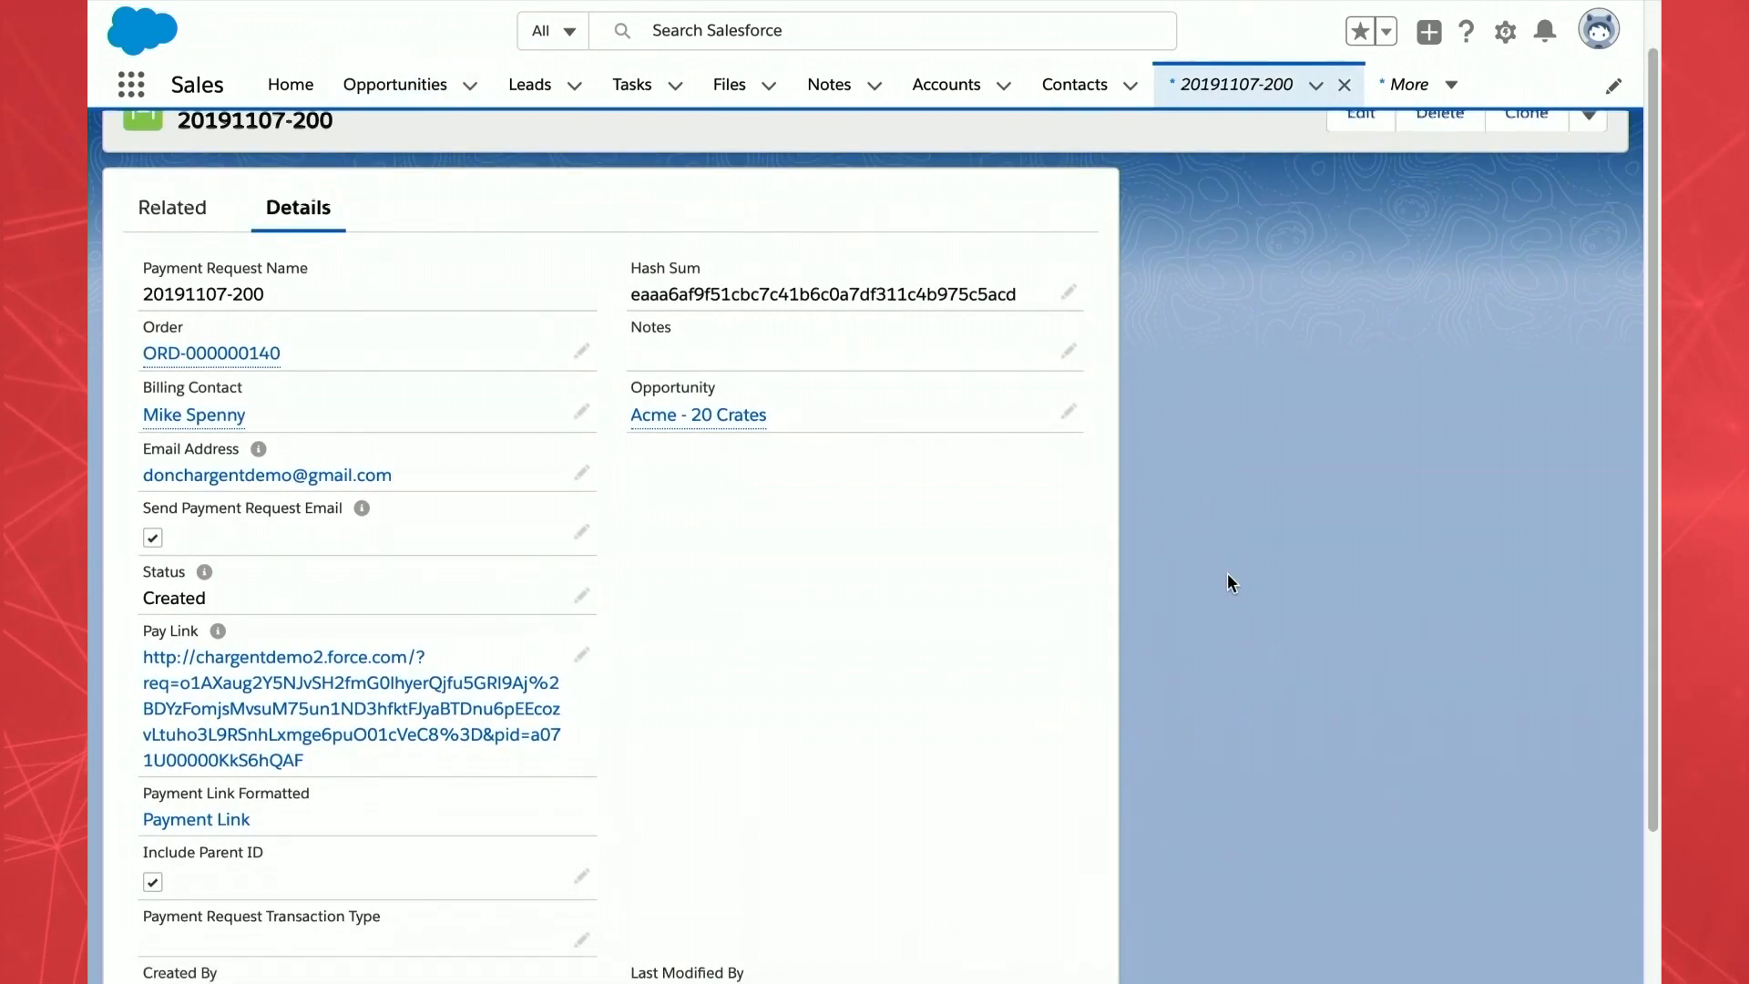
pyautogui.click(237, 355)
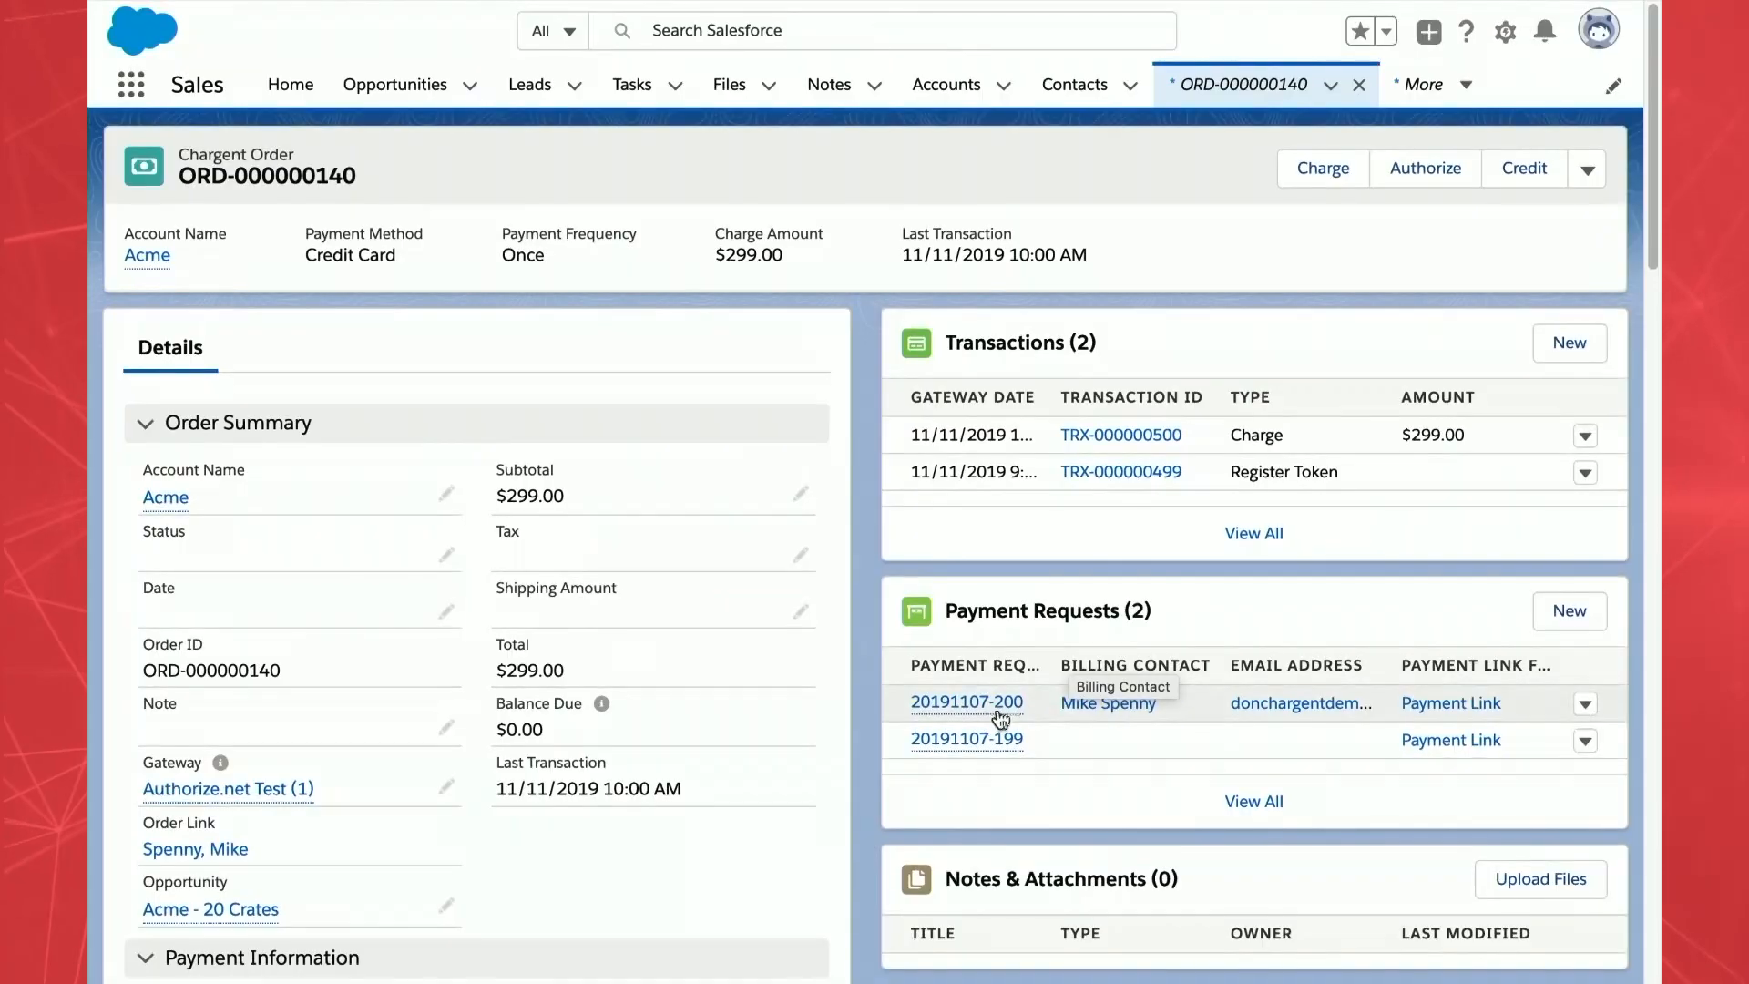
pyautogui.moveTo(994, 715)
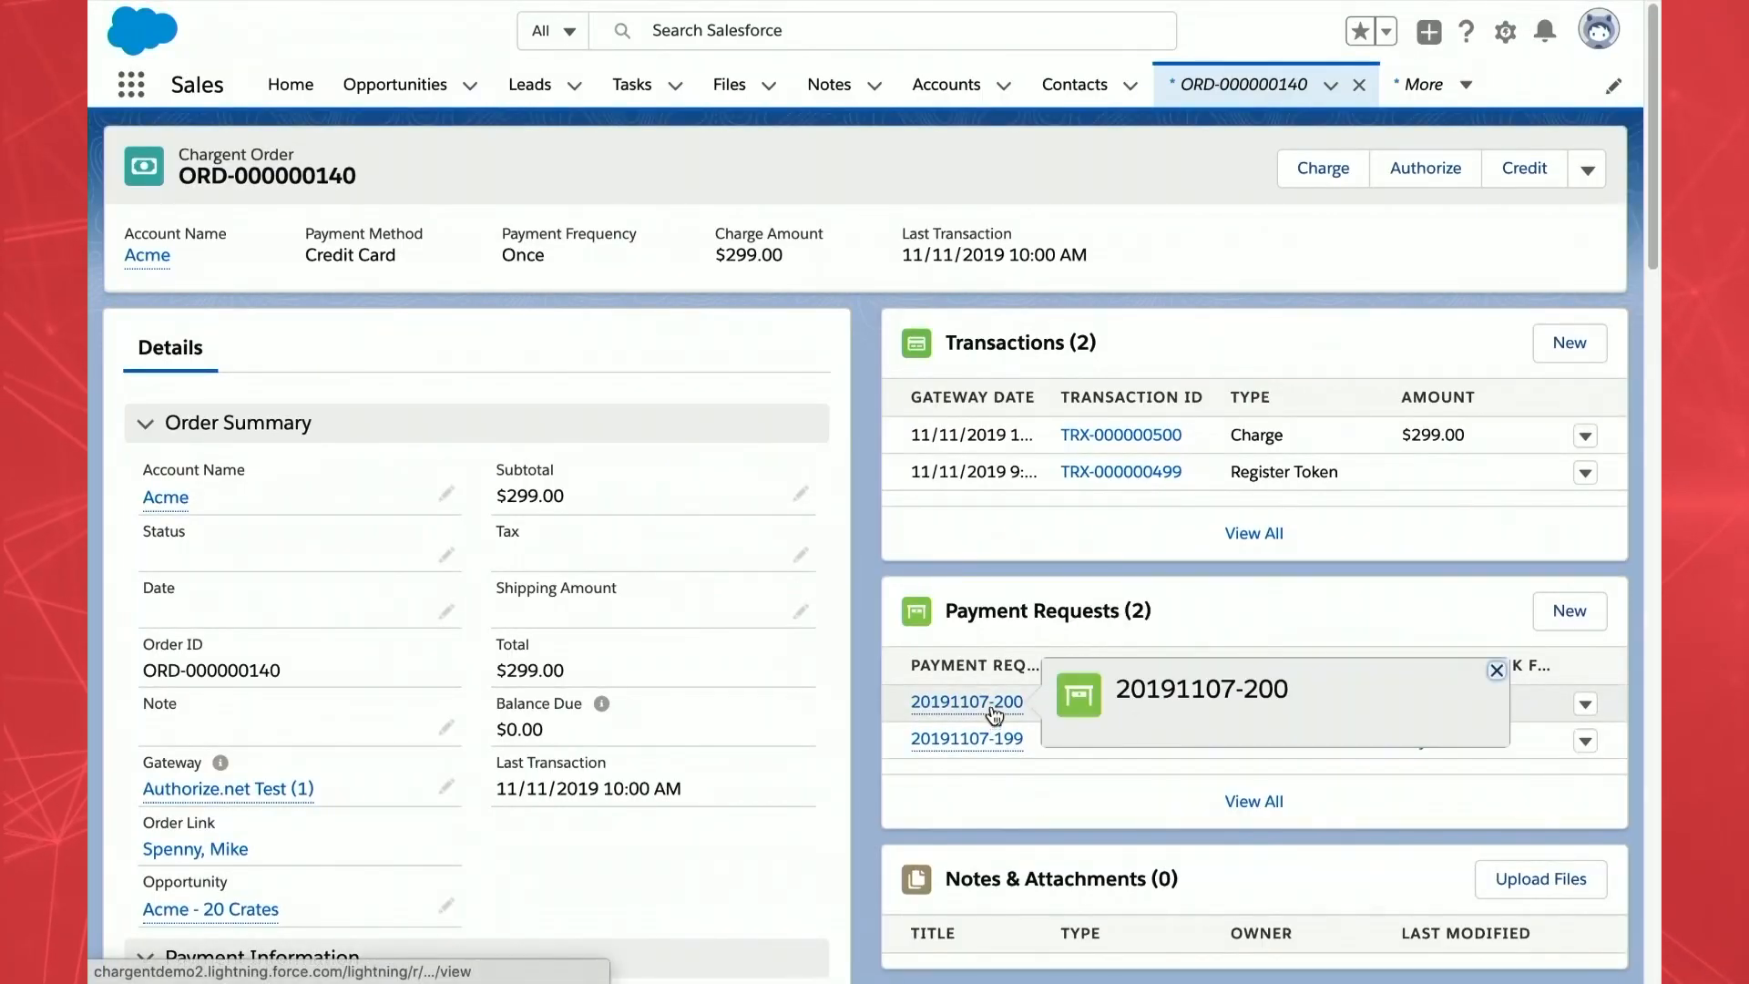
pyautogui.click(993, 705)
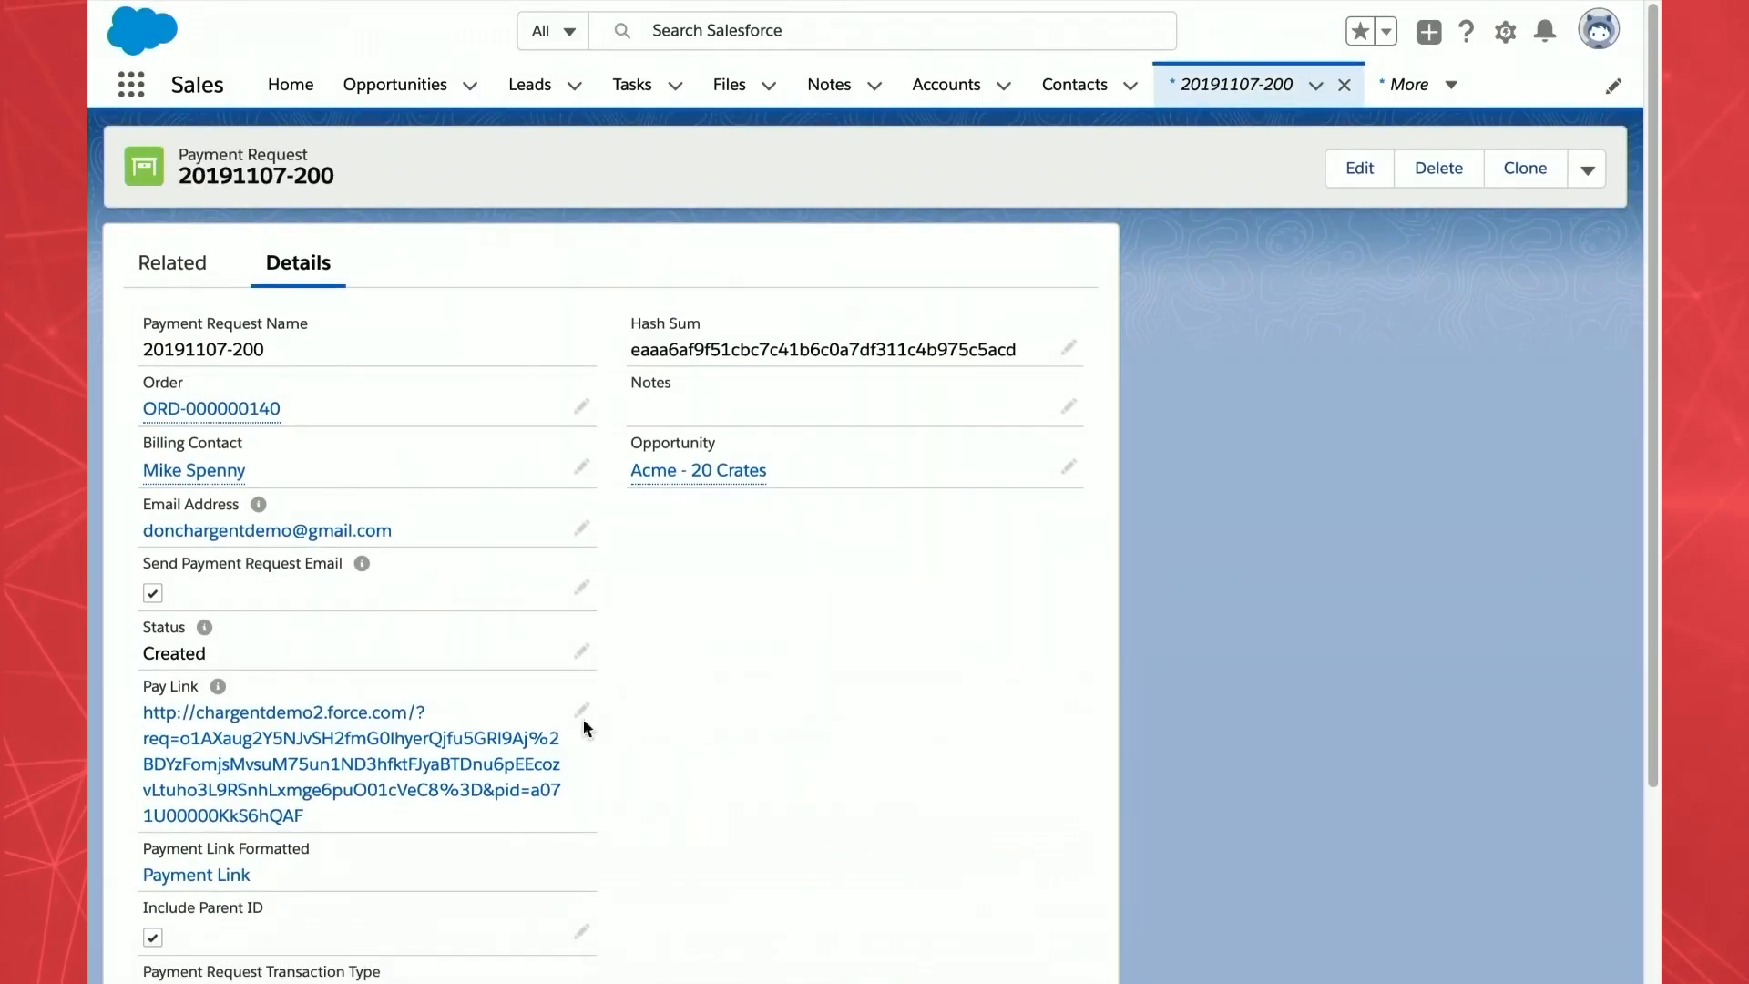
pyautogui.click(329, 716)
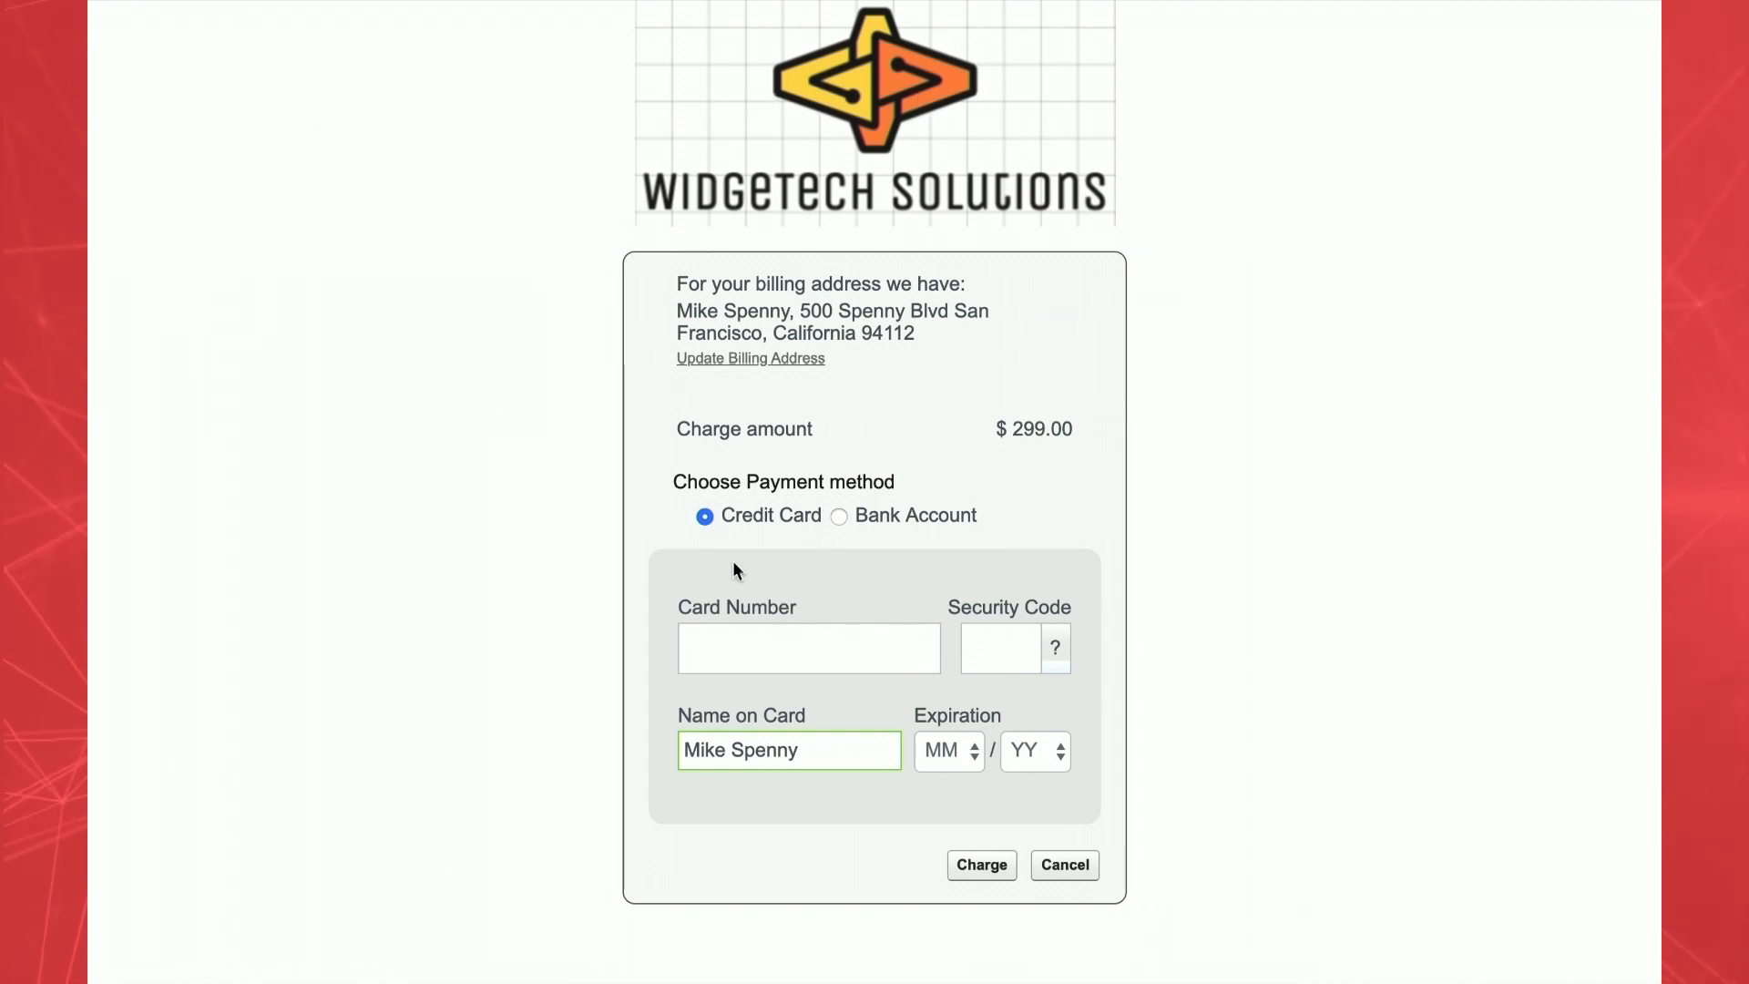
# - Pay the $299.00 charge with a test Visa card number, its security code and expiry 03/21
pyautogui.click(734, 644)
pyautogui.write('4242 42')
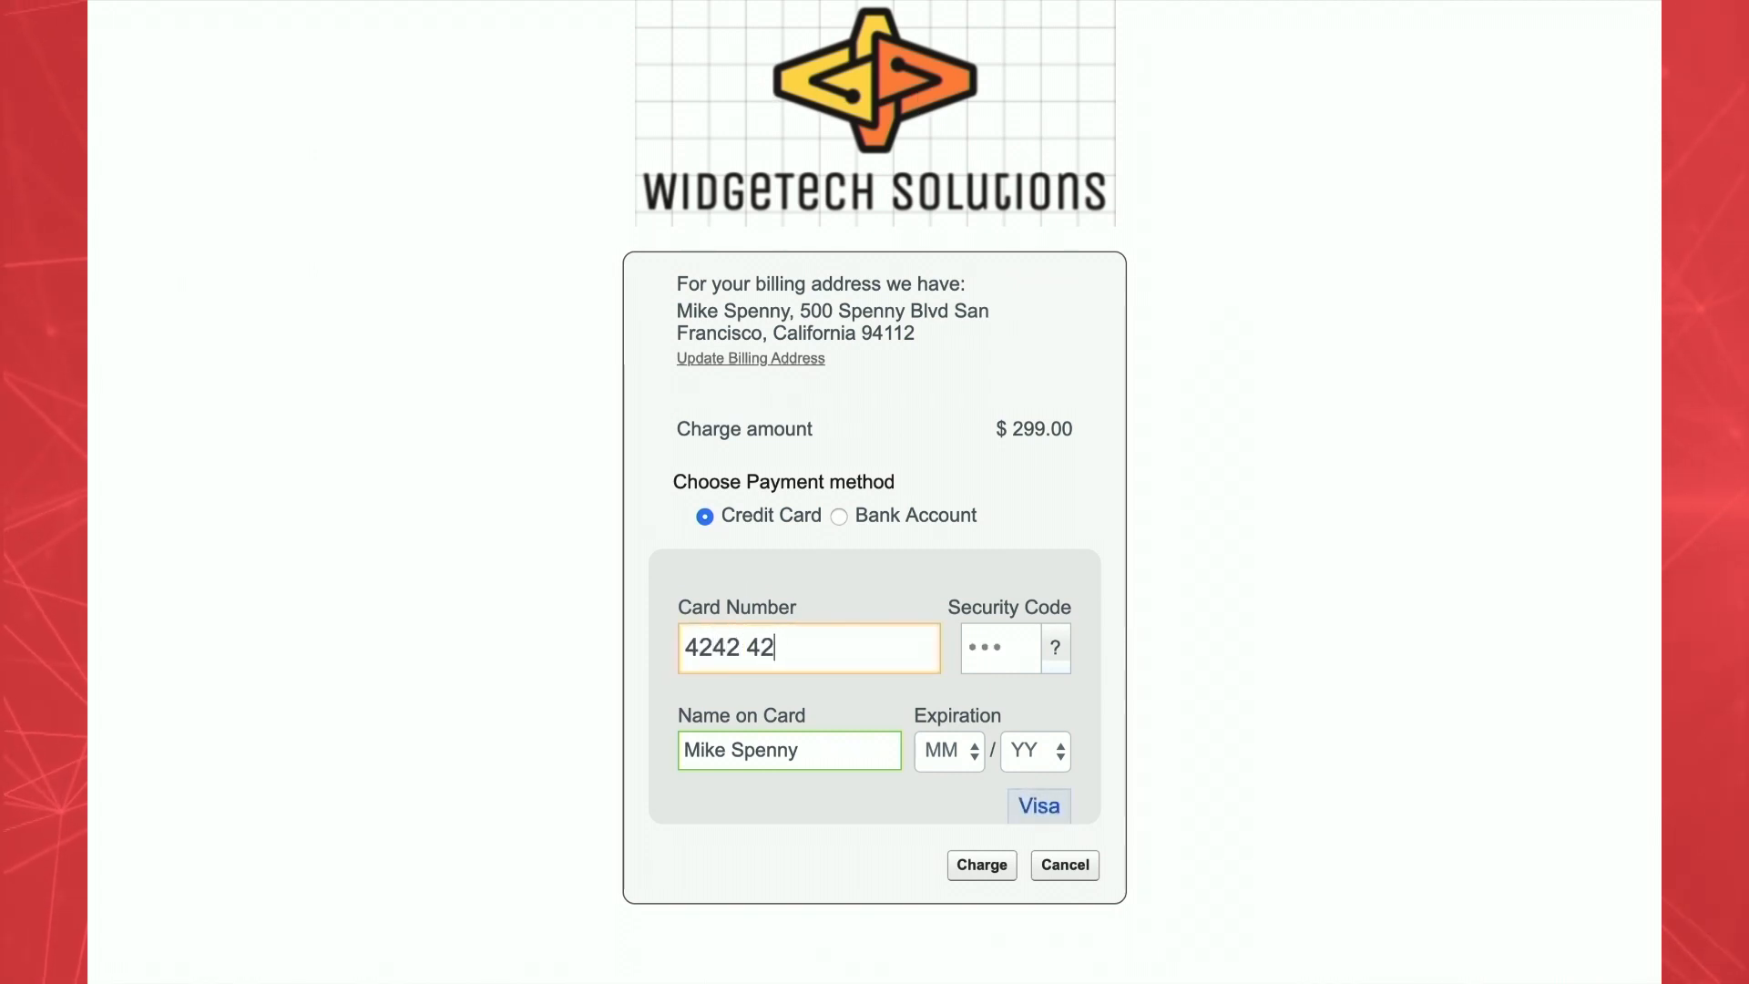
pyautogui.write('42 4242 424')
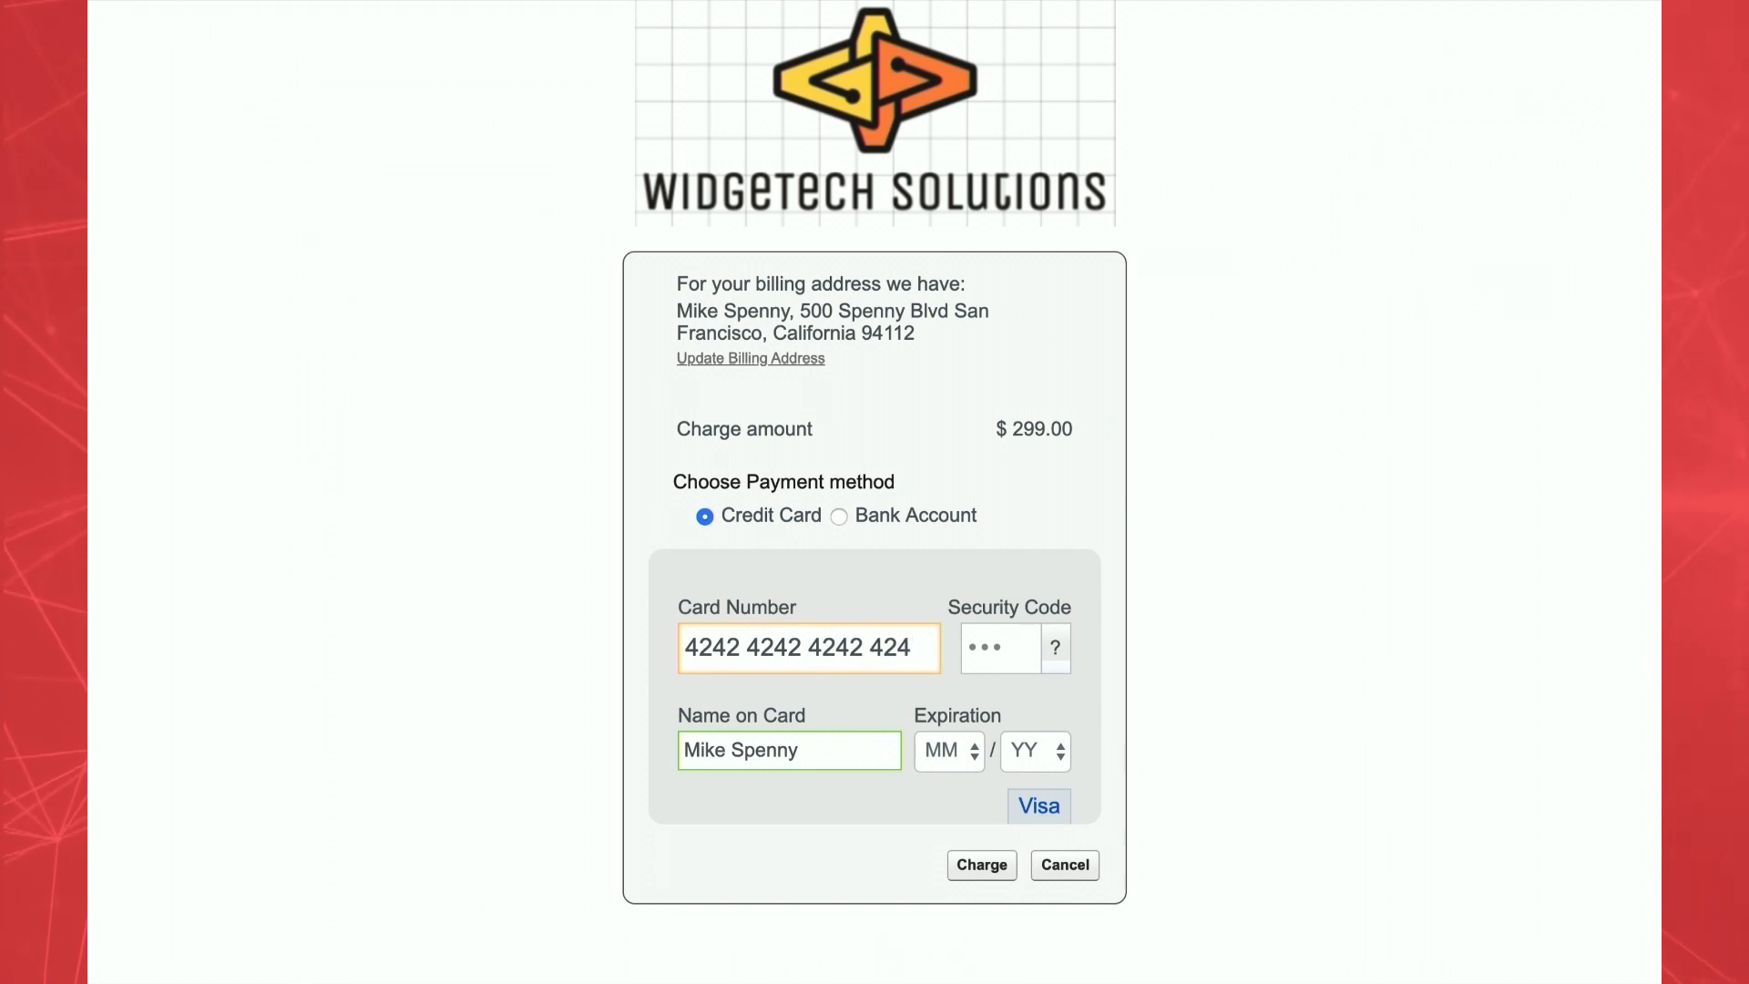
pyautogui.write('2')
pyautogui.click(993, 647)
pyautogui.write('123')
pyautogui.click(974, 752)
pyautogui.click(949, 834)
pyautogui.click(1057, 751)
pyautogui.click(1049, 835)
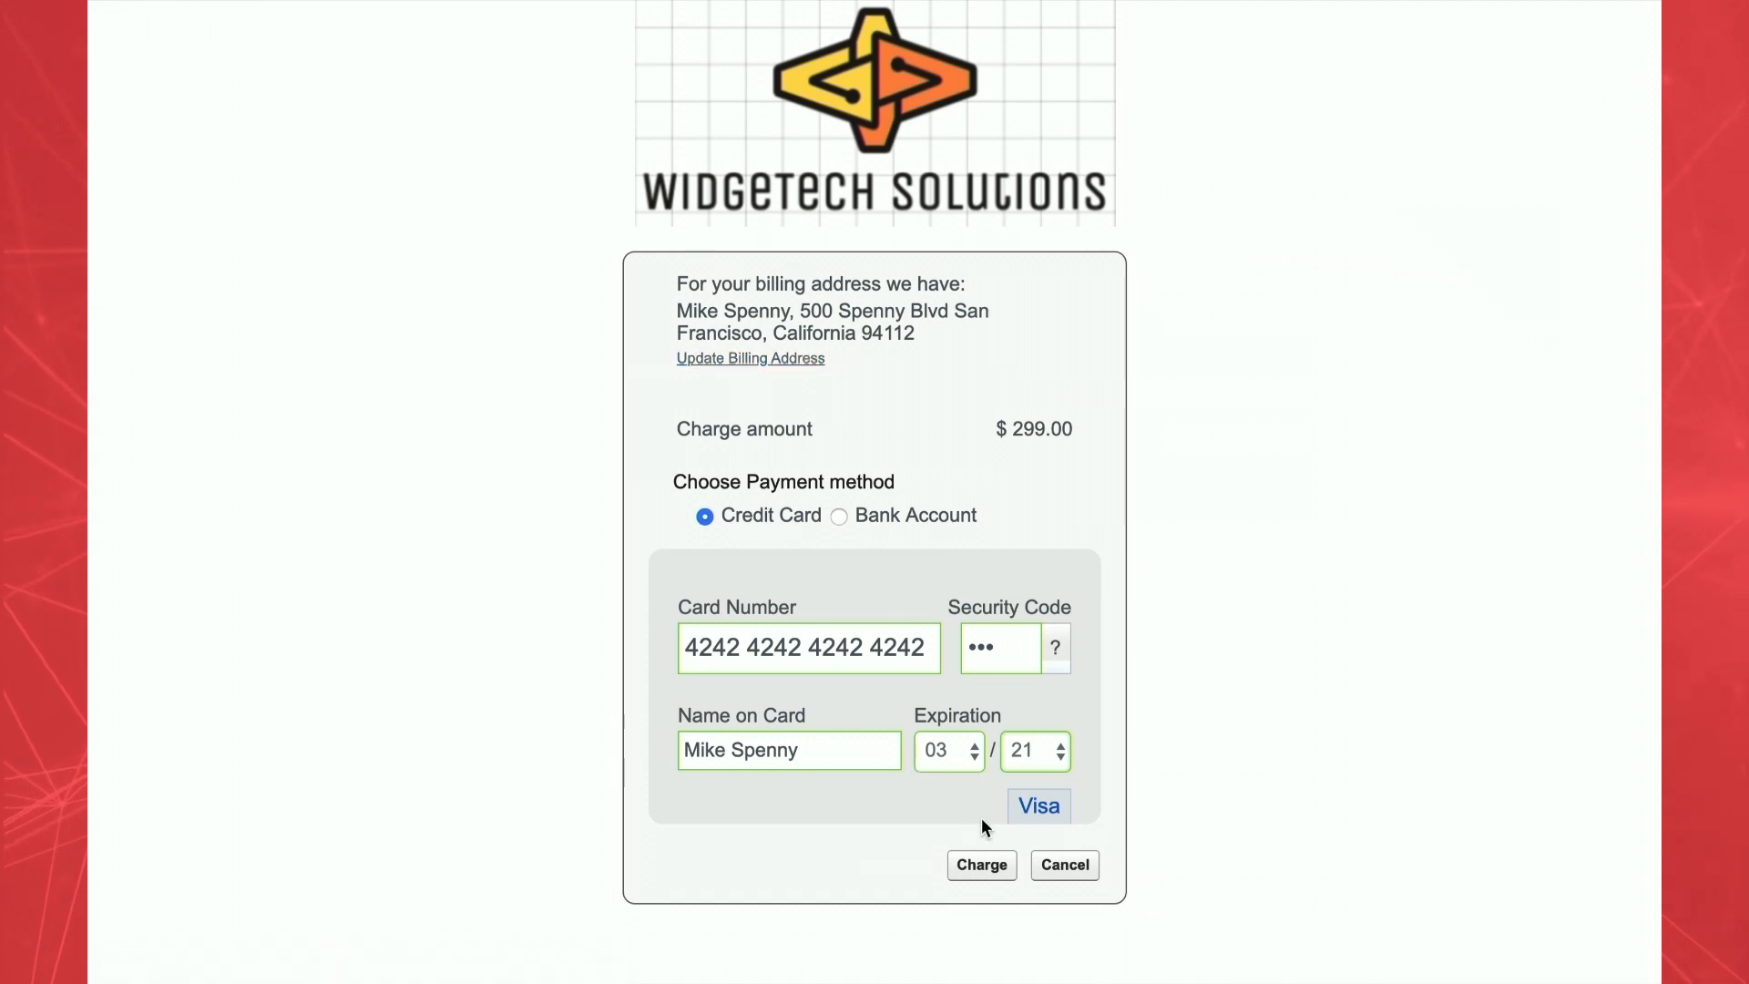
pyautogui.click(983, 870)
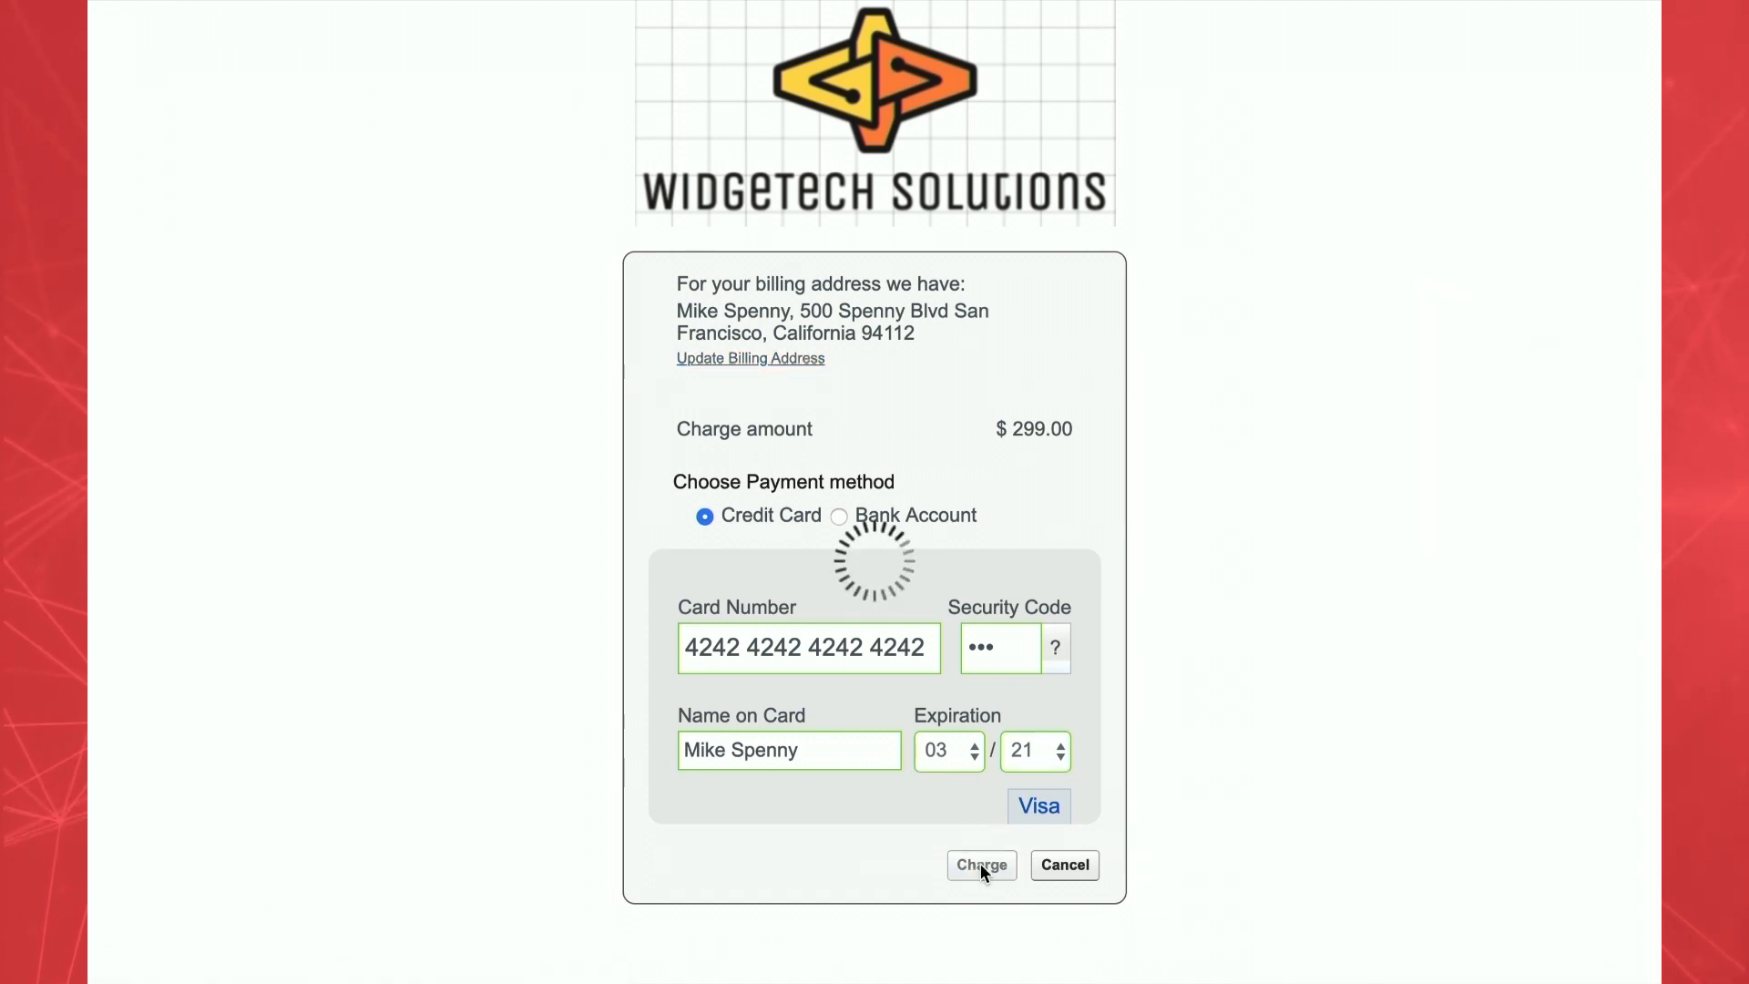